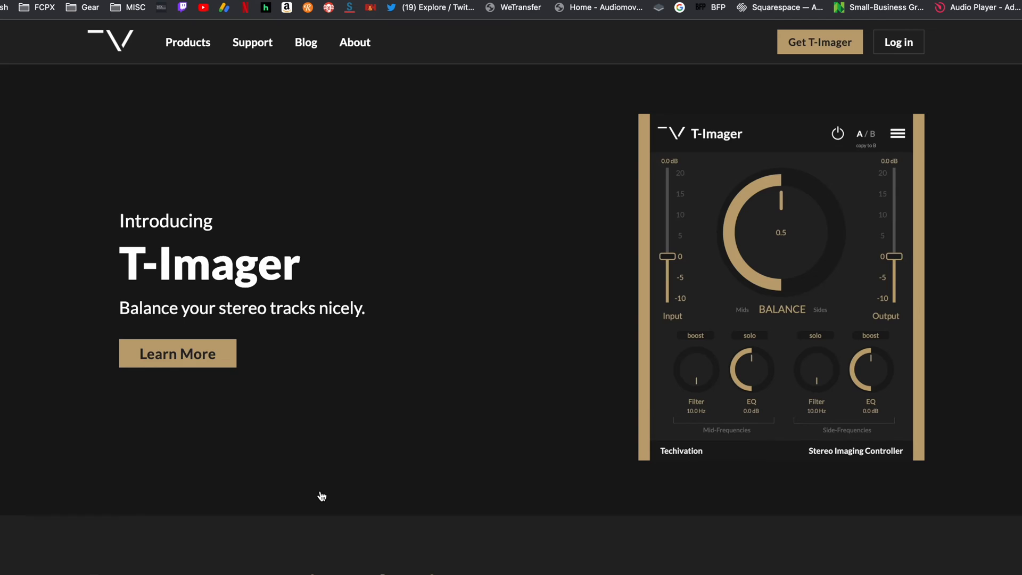
pyautogui.scroll(-5, 321, 492)
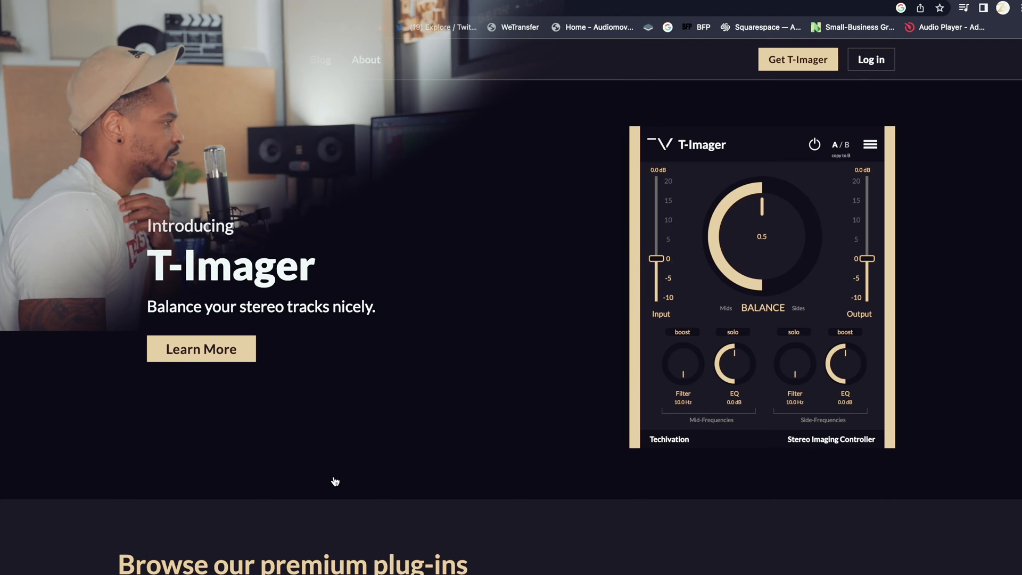
pyautogui.scroll(-5, 336, 481)
pyautogui.scroll(-2, 335, 481)
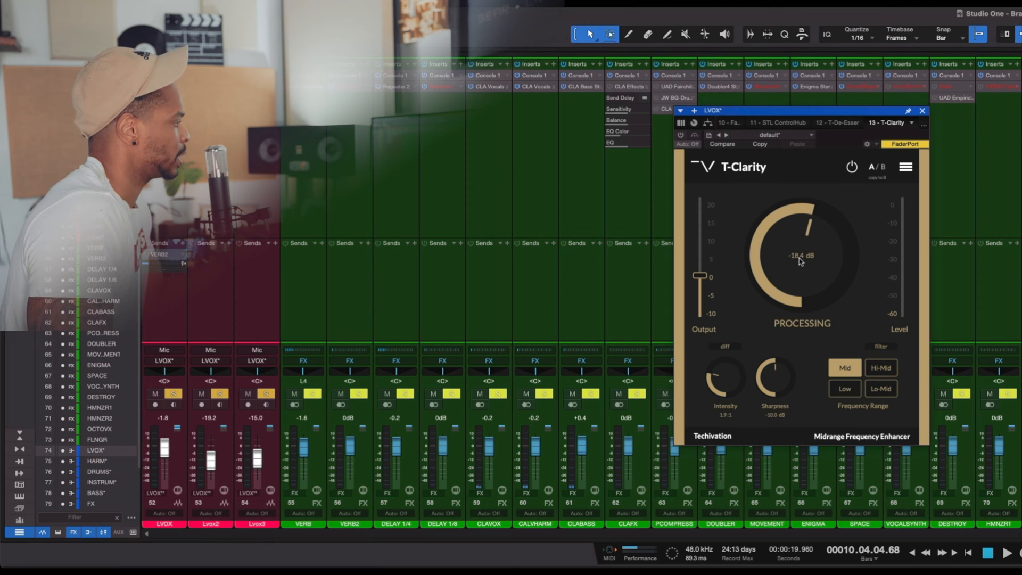
# - Set T-Clarity's Intensity to 2.3:1 and Sharpness to -10.5 dB on the LVOX bus, and start playback with filter listening on
pyautogui.moveTo(725, 376); pyautogui.dragTo(778, 383)
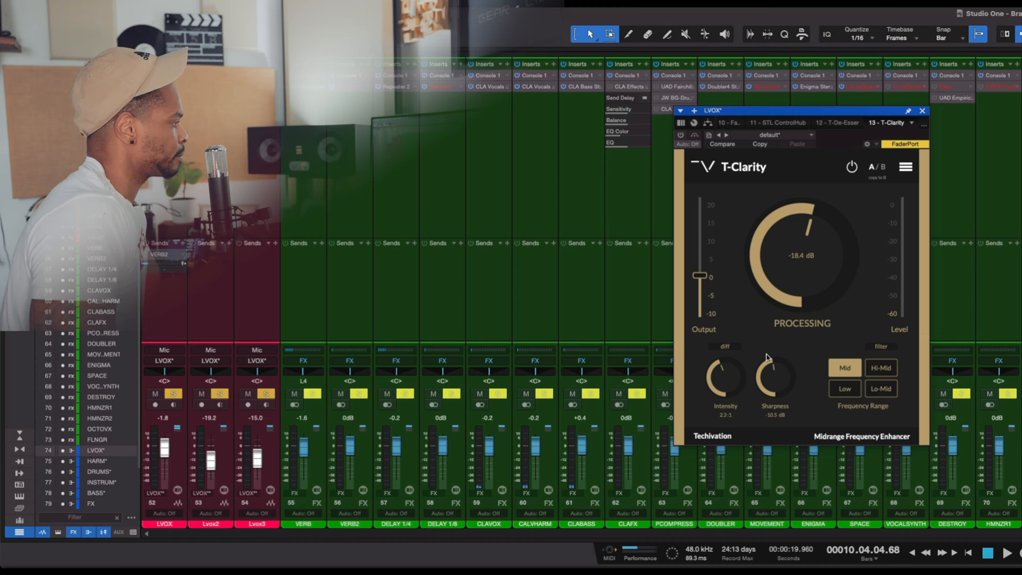
pyautogui.click(883, 346)
pyautogui.press('space')
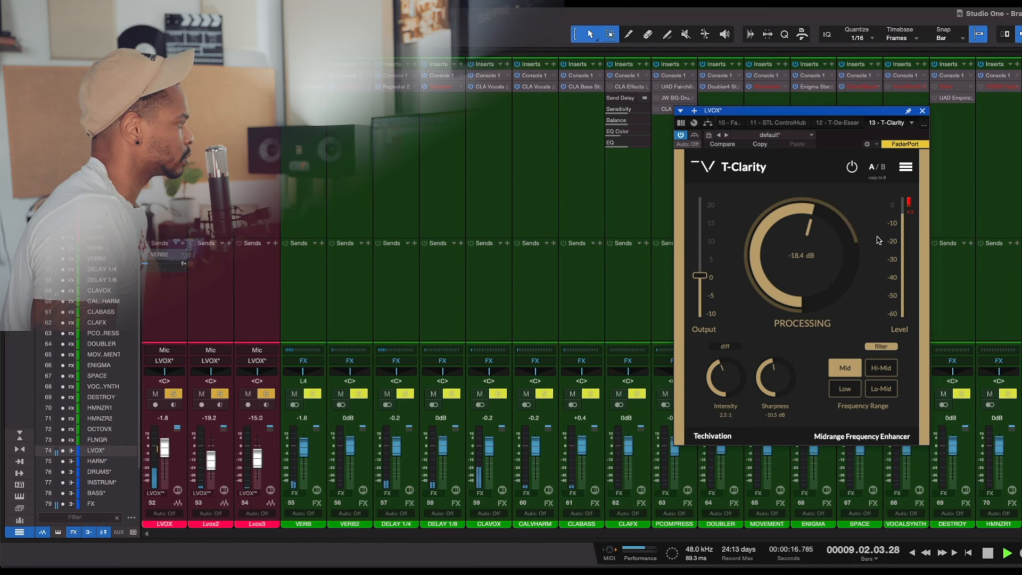
# - Audition the vocal through T-Clarity's Hi-Mid and Low frequency ranges, ending on Lo-Mid
pyautogui.click(884, 367)
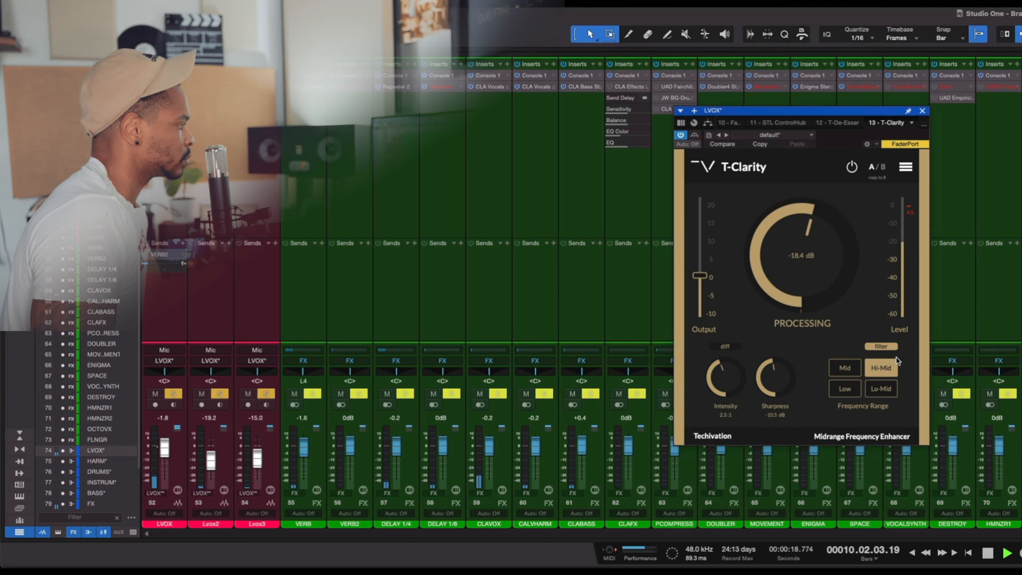
pyautogui.click(852, 394)
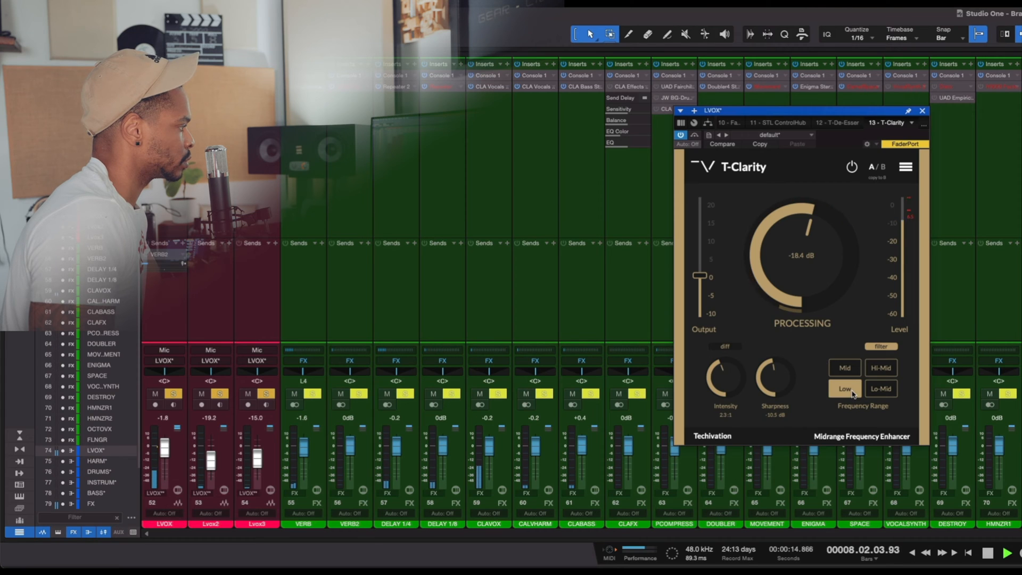
pyautogui.click(879, 390)
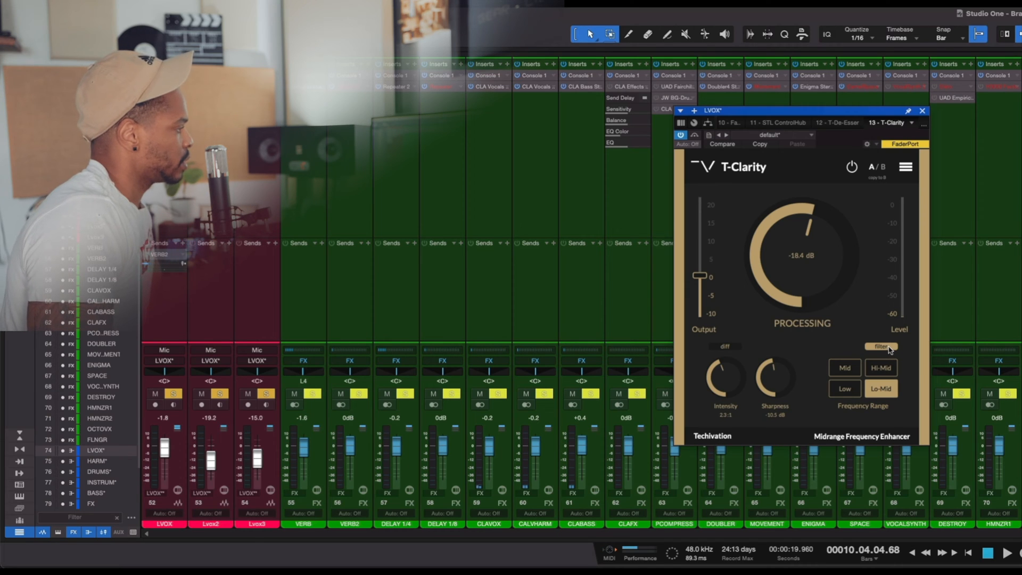
# - Play the vocal to compare the Lo-Mid range with filter listening off and on, leaving the filter off
pyautogui.press('space')
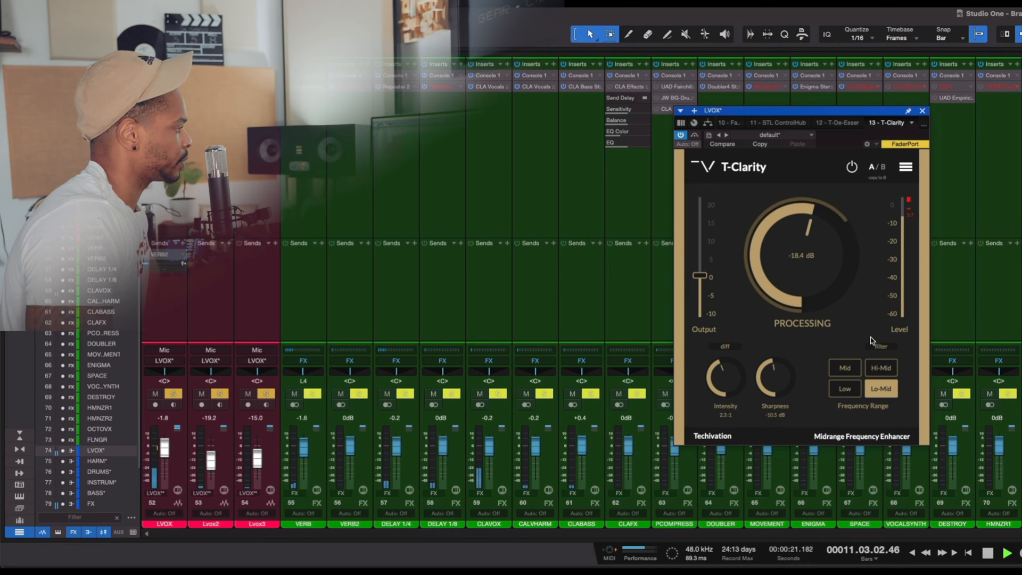
pyautogui.click(889, 349)
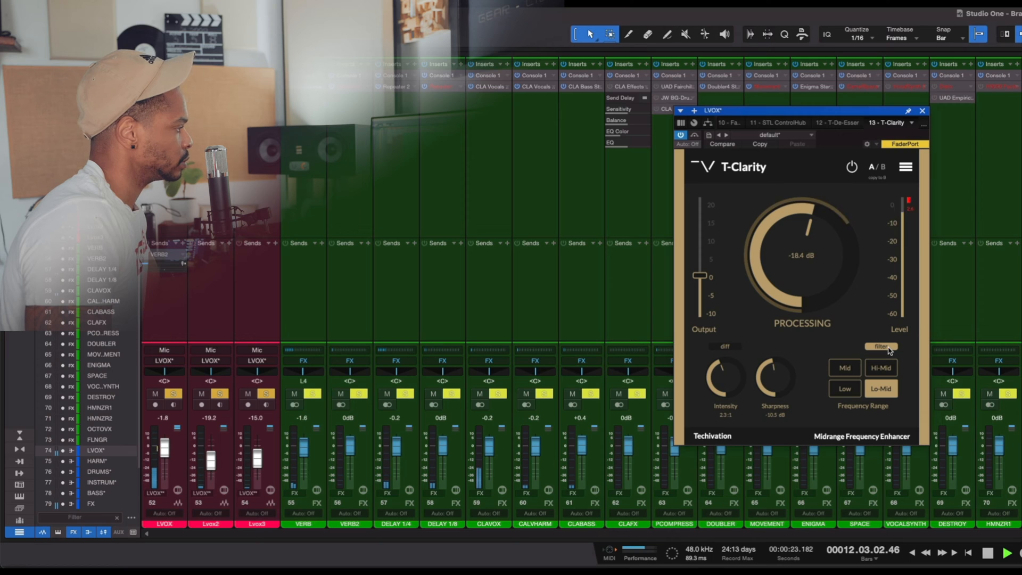
pyautogui.press('space')
pyautogui.click(890, 349)
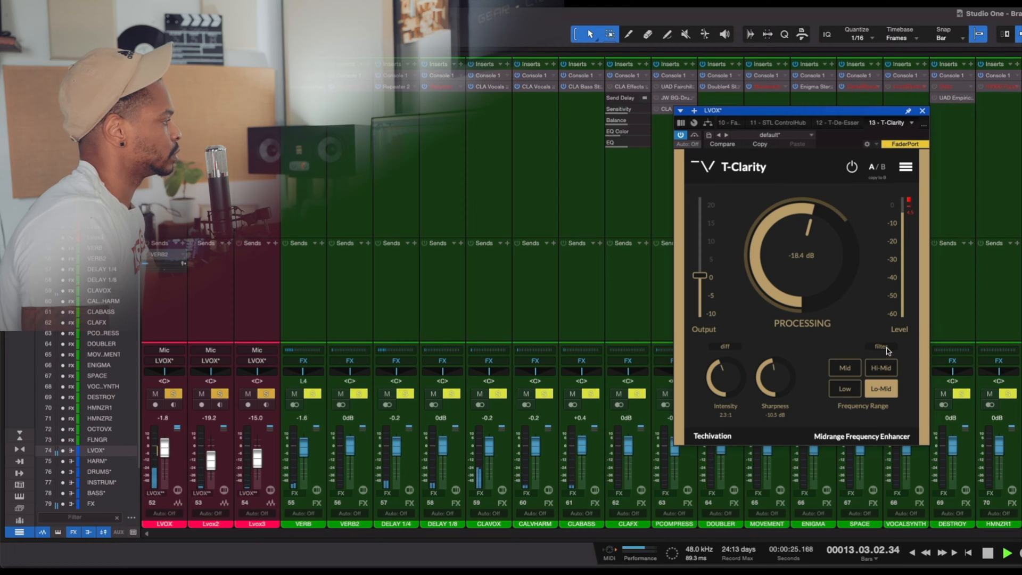
# - Play the vocal with T-Clarity's diff listening on and raise Processing to -15.1 dB
pyautogui.click(736, 348)
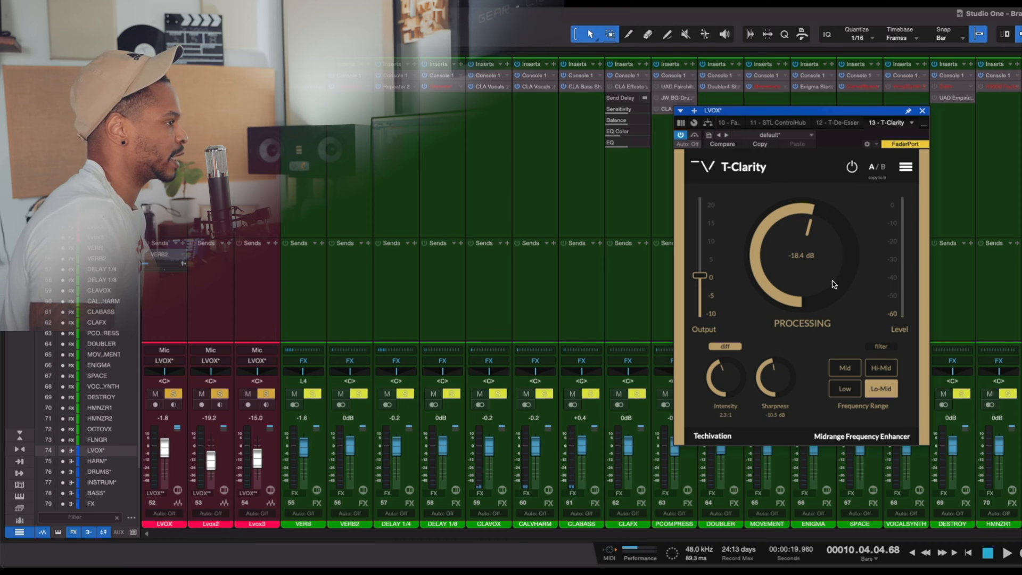
pyautogui.press('space')
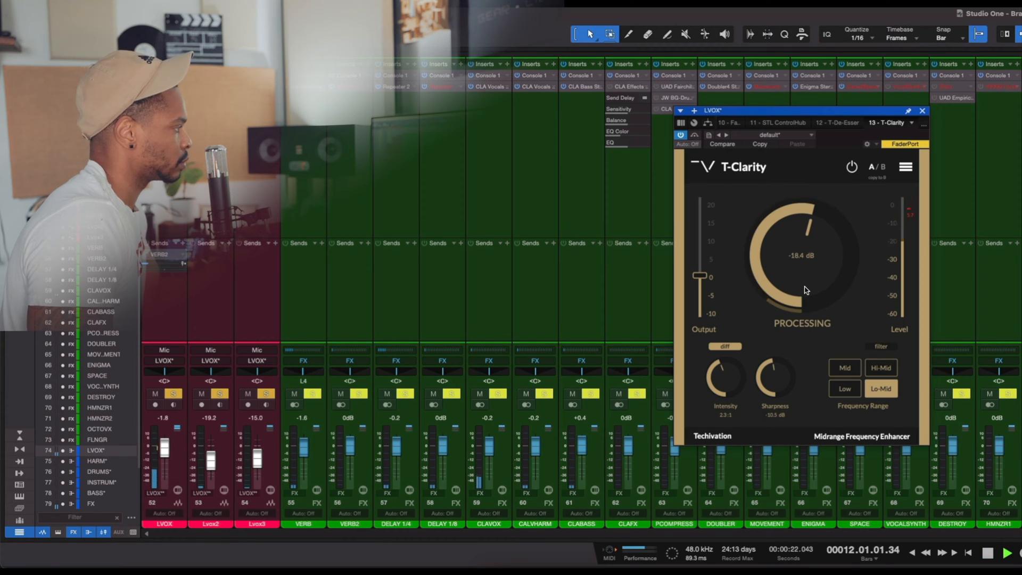
pyautogui.moveTo(807, 276)
pyautogui.mouseDown()
pyautogui.moveTo(804, 297)
pyautogui.moveTo(814, 276)
pyautogui.mouseUp()
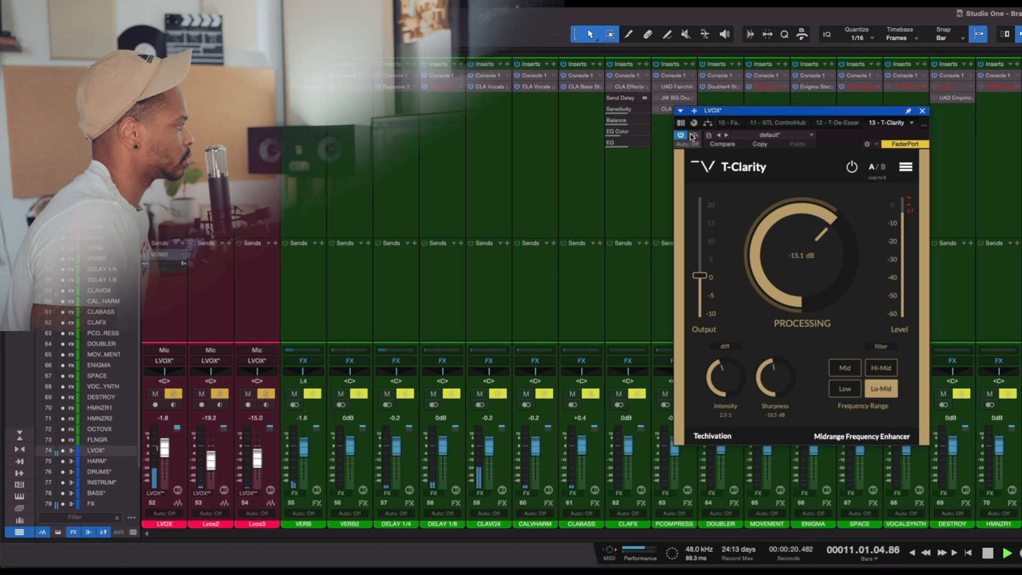
# - Compare the playing vocal with T-Clarity bypassed and active, and stop playback
pyautogui.click(693, 136)
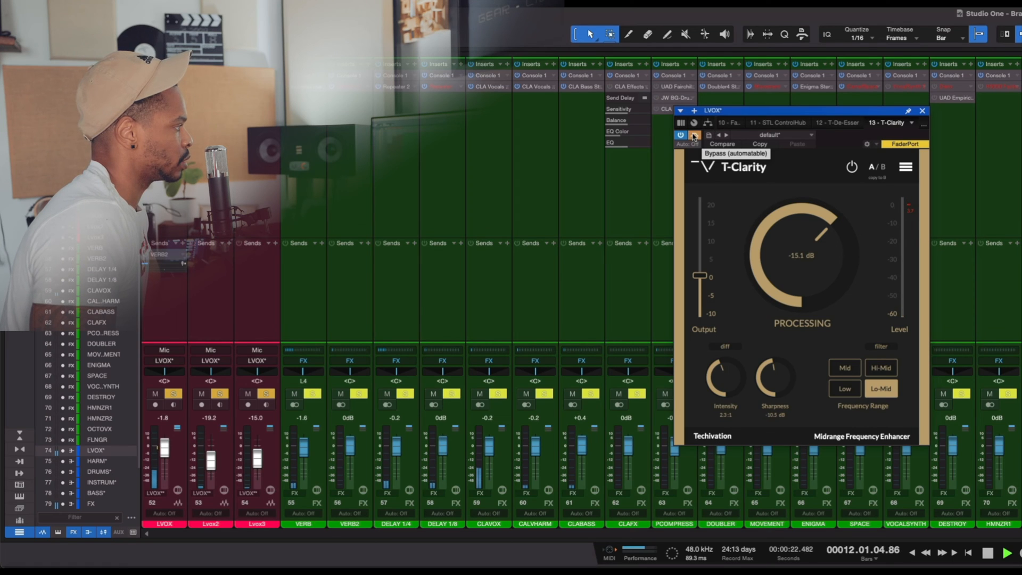
pyautogui.click(694, 137)
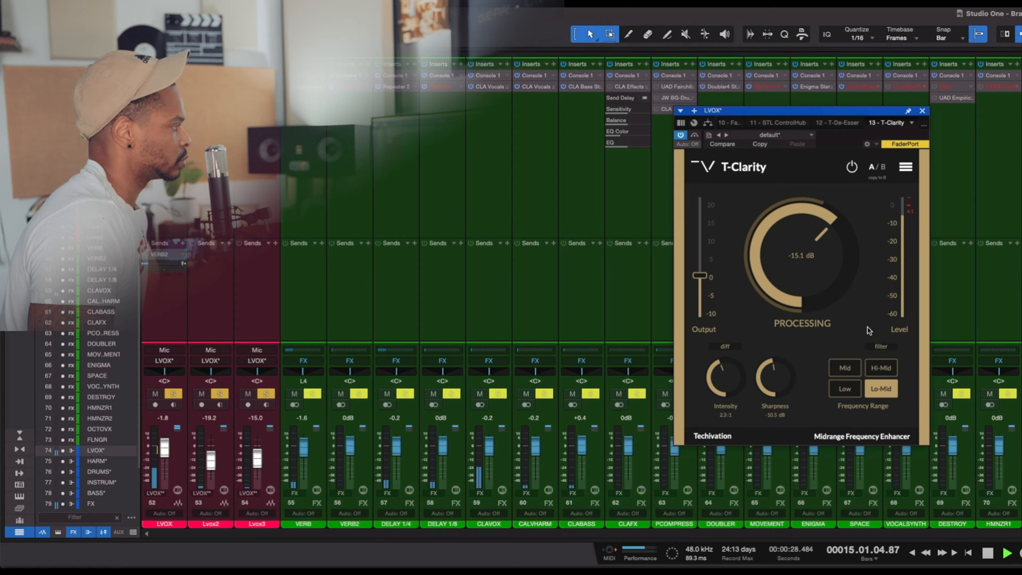
pyautogui.press('space')
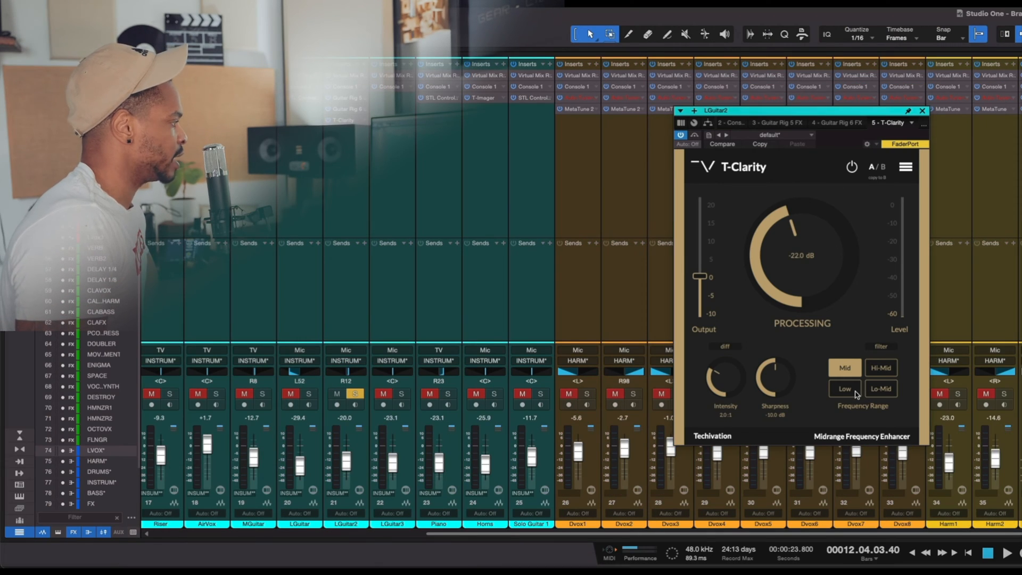
# - Play the LGuitar2 channel and audition T-Clarity's Hi-Mid, Mid, Low and Lo-Mid frequency ranges using filter listening
pyautogui.press('space')
pyautogui.click(877, 371)
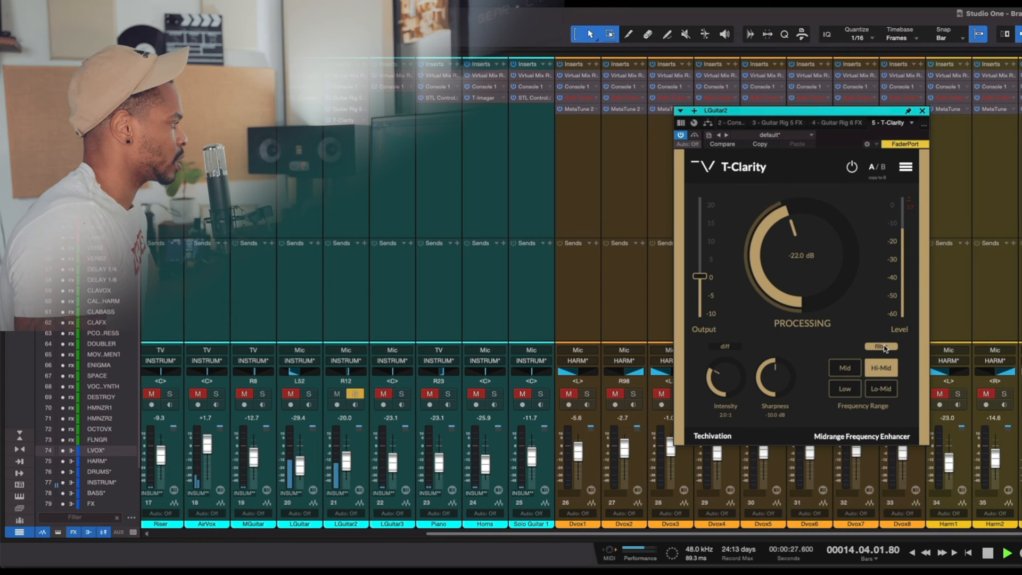
pyautogui.click(850, 369)
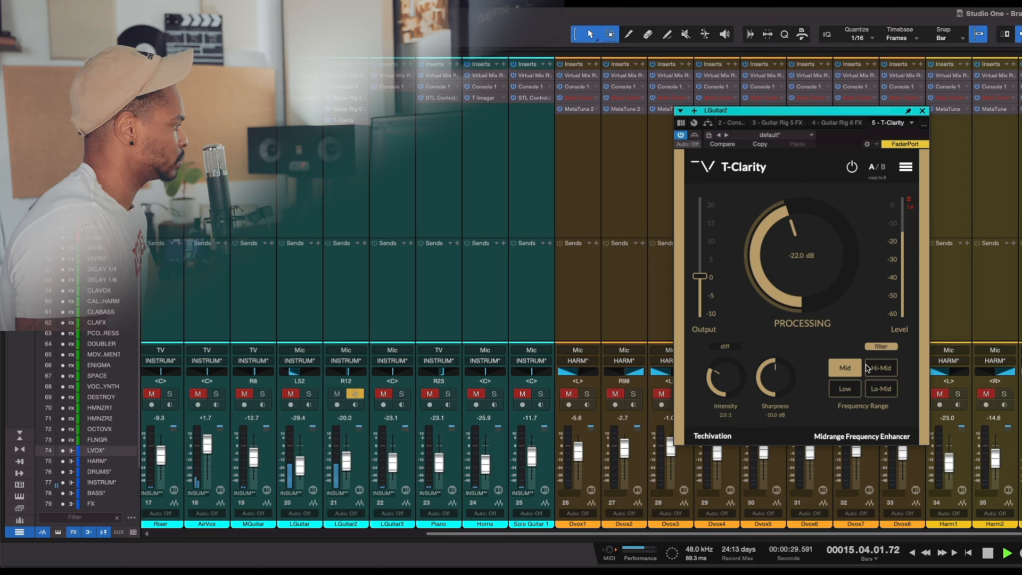
pyautogui.click(875, 371)
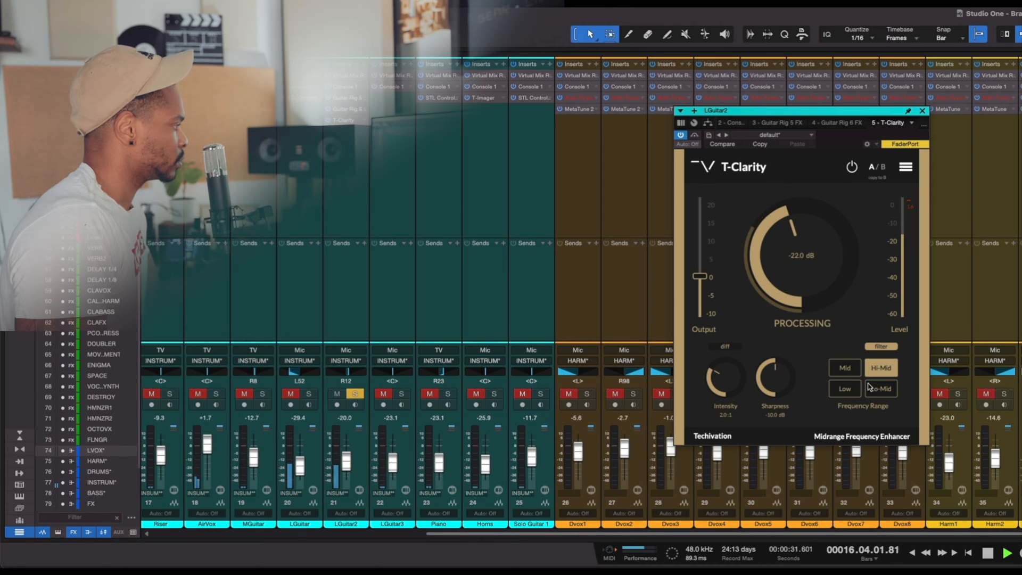
pyautogui.click(852, 388)
pyautogui.click(874, 390)
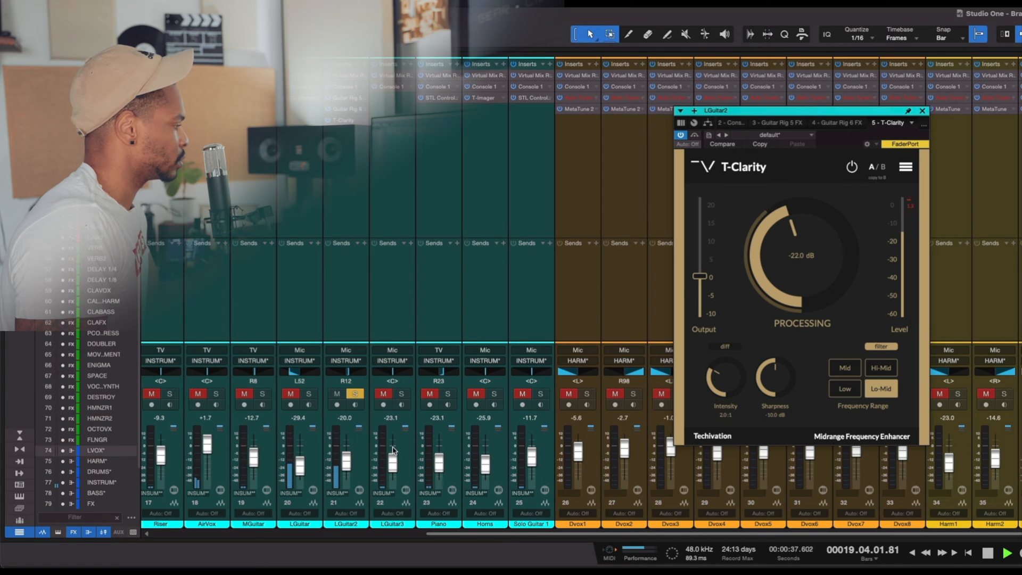
# - Raise the LGuitar2 fader slightly and lower the Sharpness of its T-Clarity to -14.6 dB during playback
pyautogui.moveTo(347, 459); pyautogui.dragTo(348, 452)
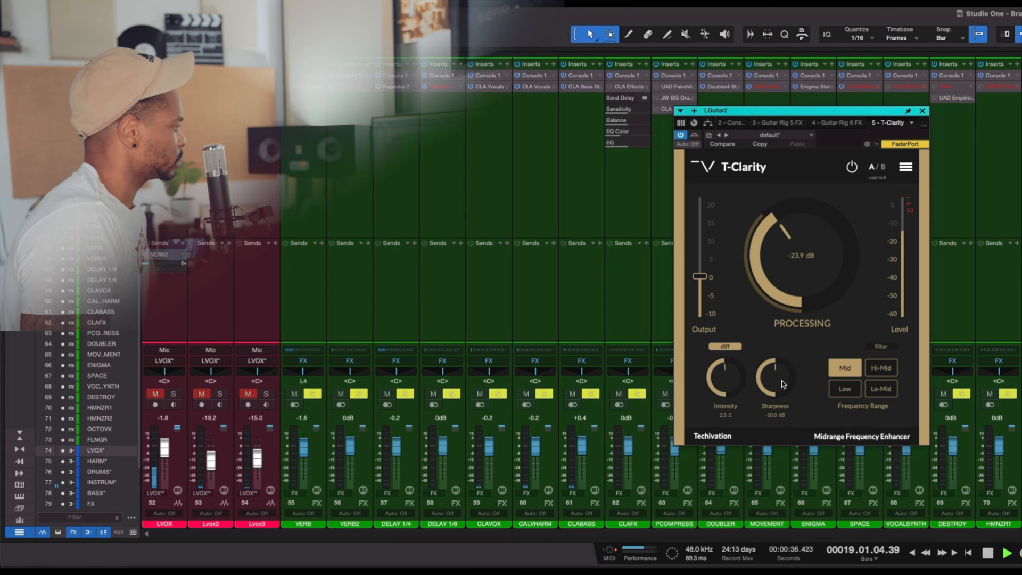
pyautogui.moveTo(776, 370); pyautogui.dragTo(765, 395)
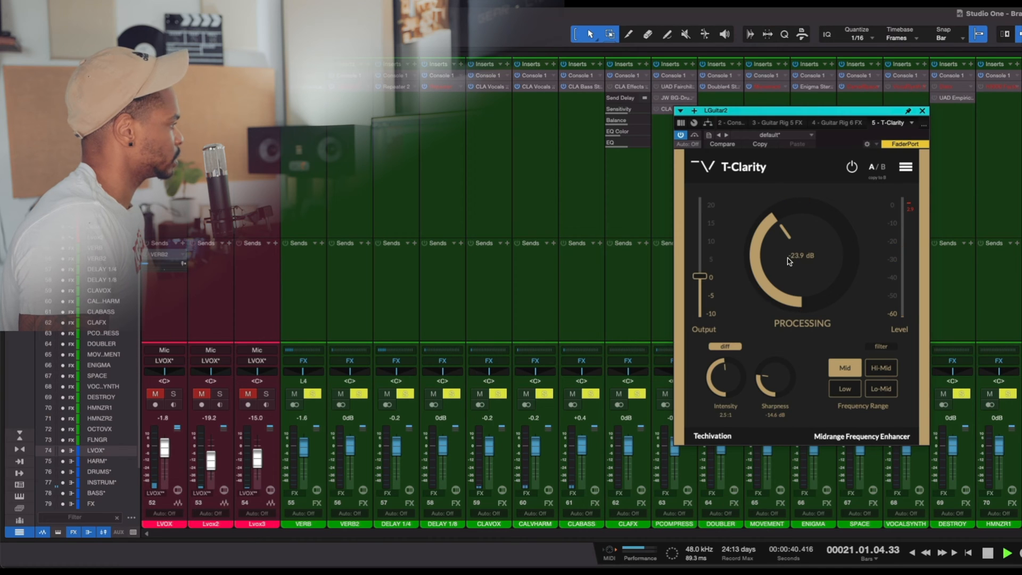
pyautogui.press('space')
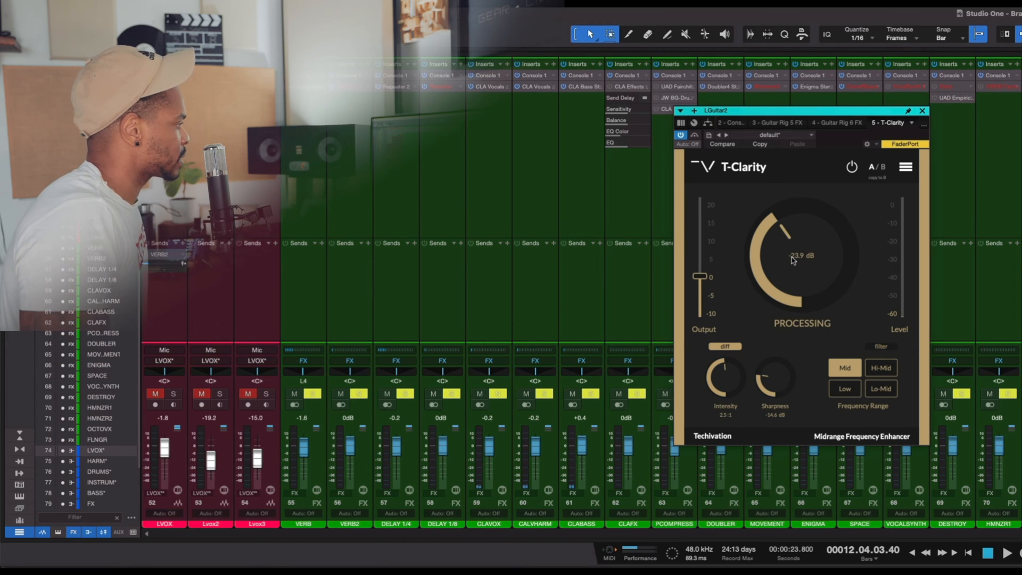
# - Turn off diff listening on the guitar's T-Clarity and compare the playing mix with the plug-in bypassed and active
pyautogui.click(725, 347)
pyautogui.press('space')
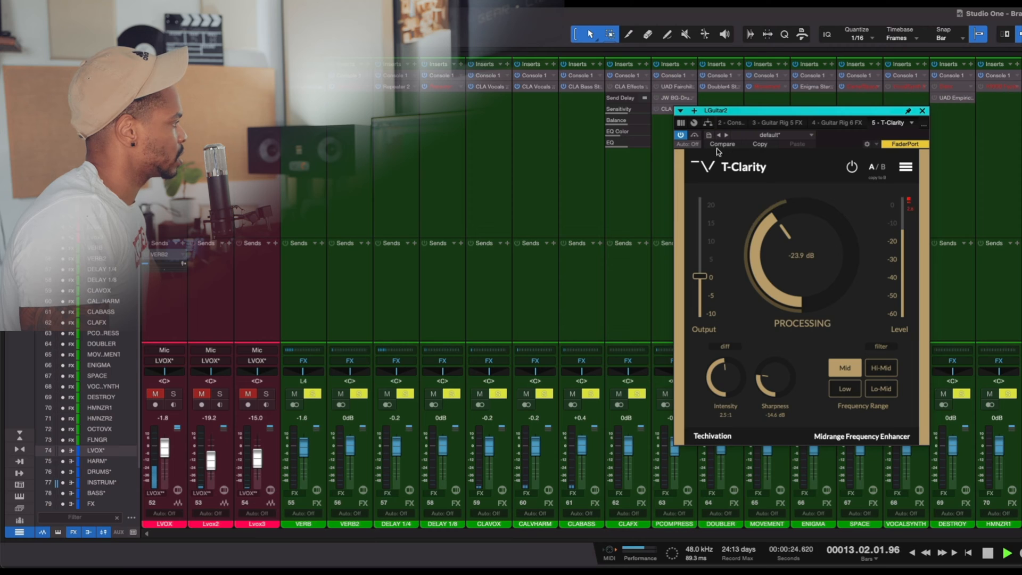
pyautogui.click(695, 137)
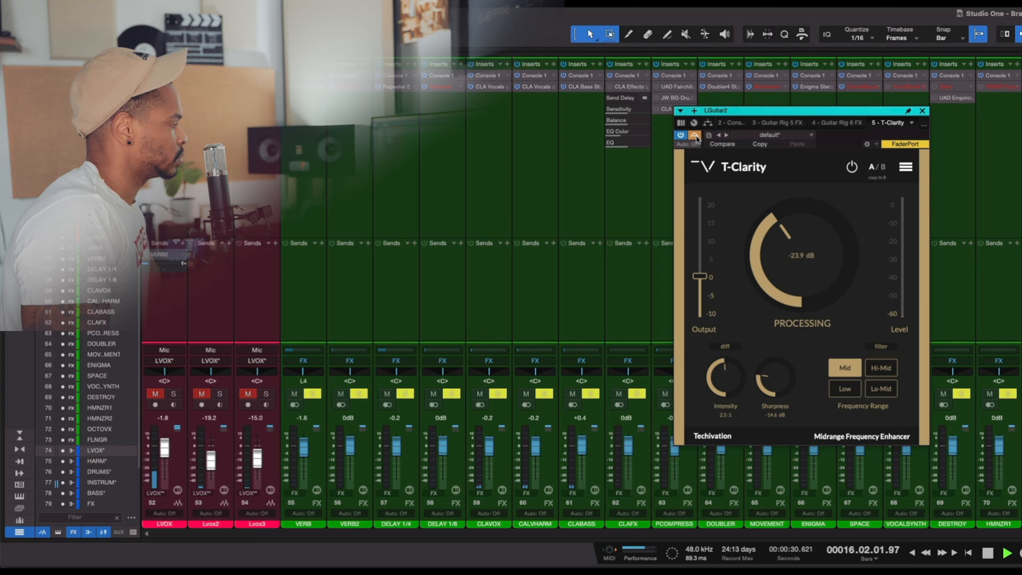
pyautogui.click(695, 136)
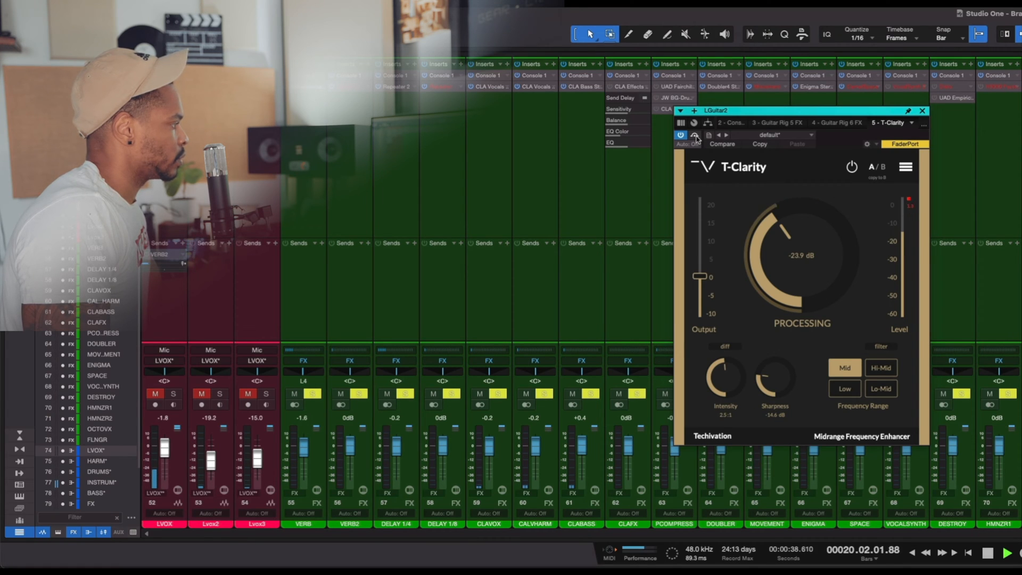
pyautogui.press('space')
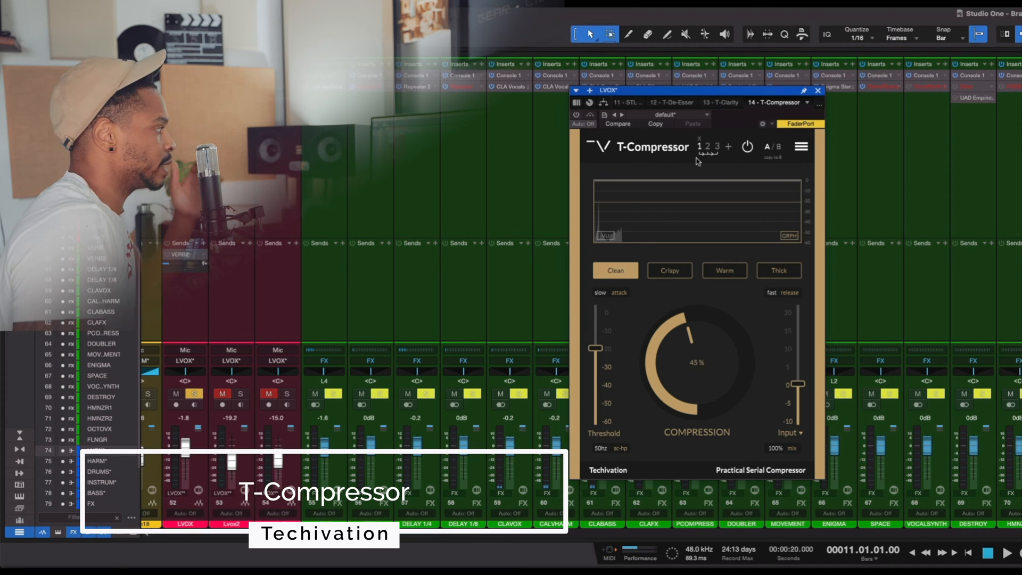
# - Remove the extra compressor stages in T-Compressor on the LVOX bus, leaving one, and shift the plug-in window slightly
pyautogui.click(700, 137)
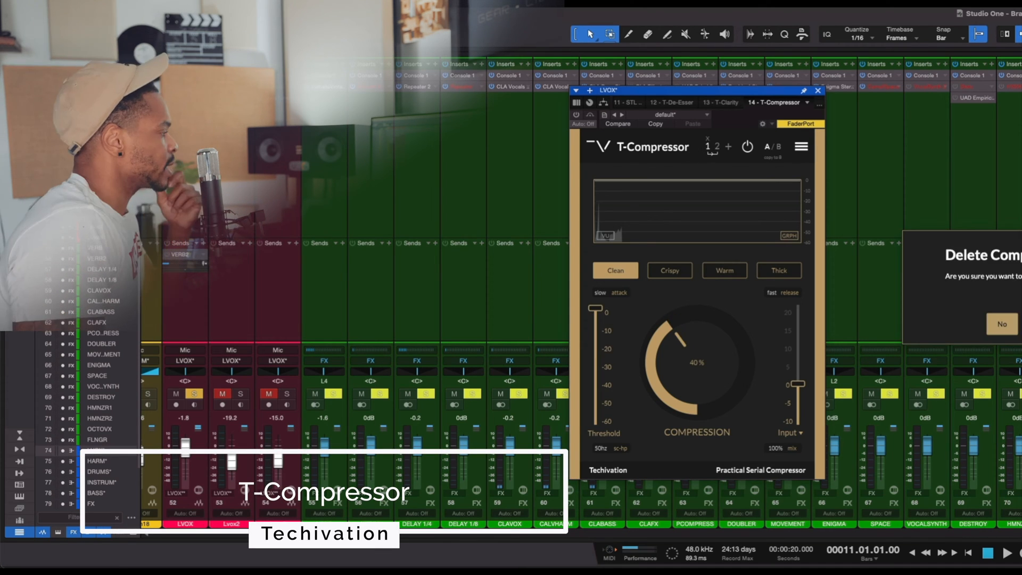
pyautogui.click(1011, 324)
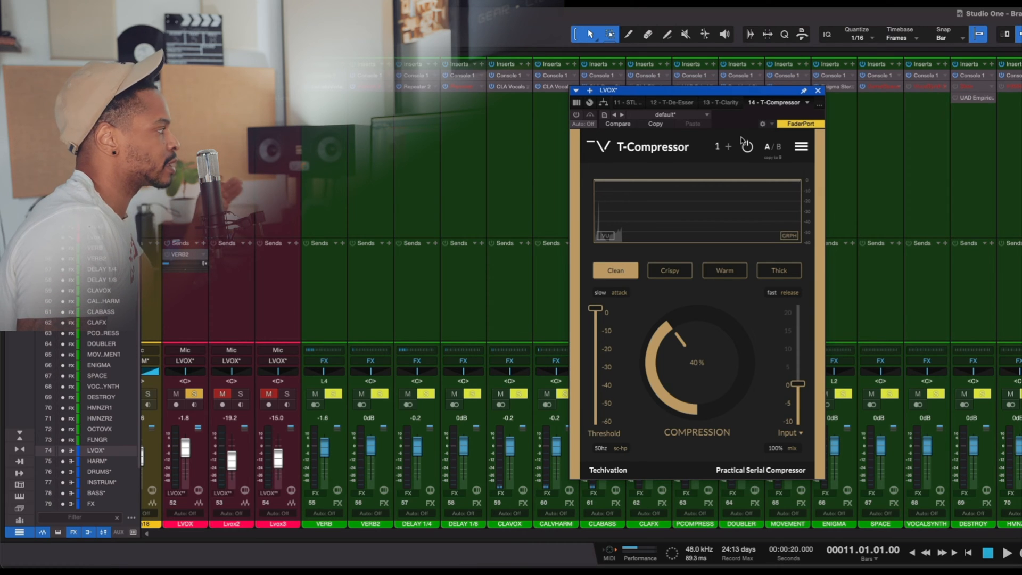
pyautogui.moveTo(732, 93); pyautogui.dragTo(719, 94)
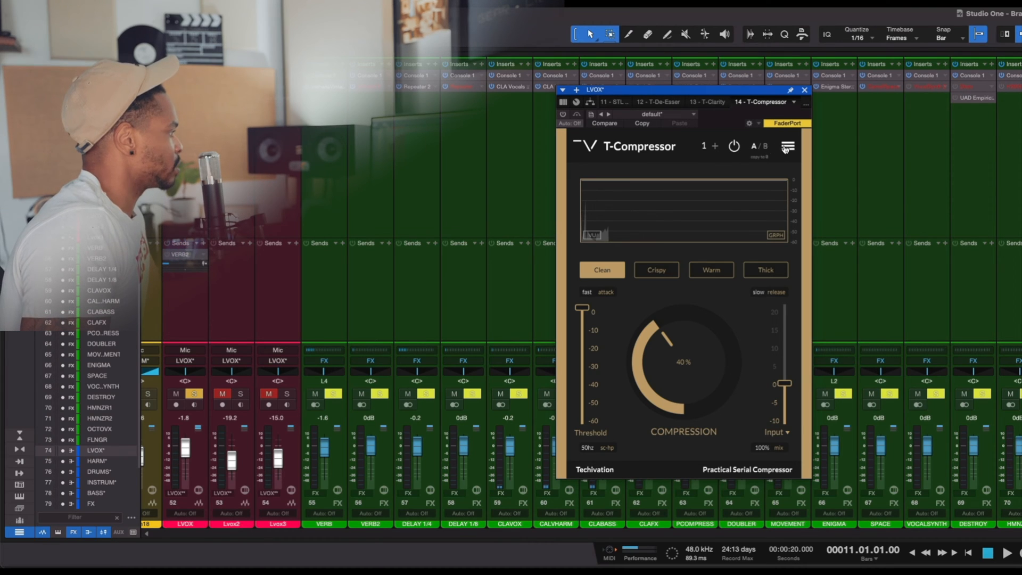
# - View T-Compressor's factory presets and try a GUI scale of 100%
pyautogui.click(786, 147)
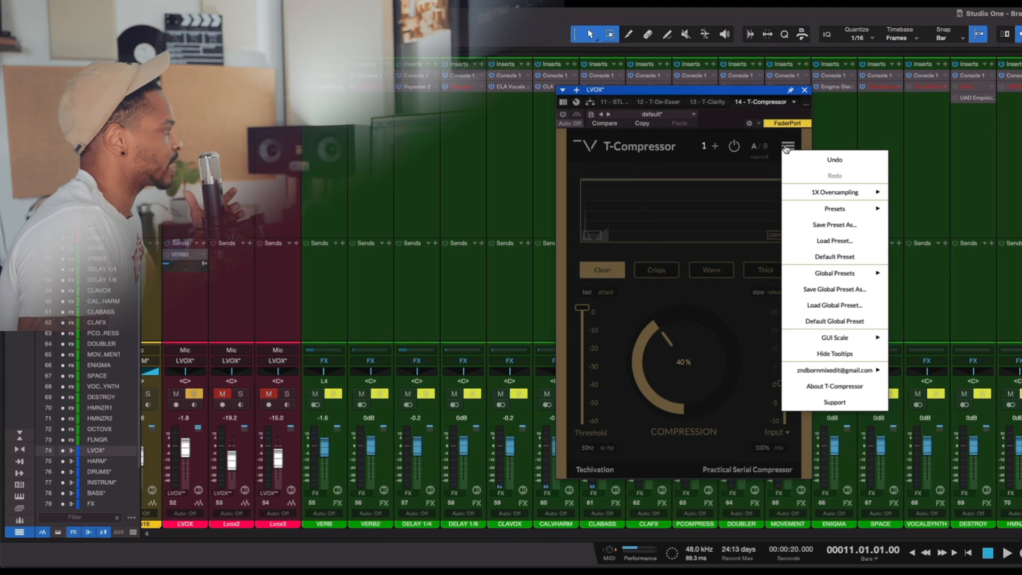
pyautogui.moveTo(837, 205)
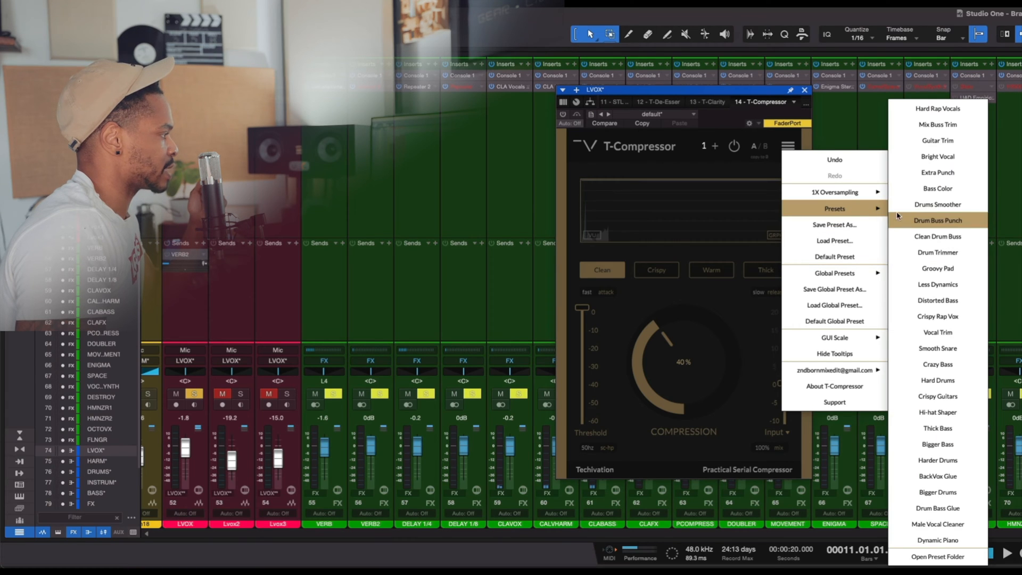
pyautogui.moveTo(854, 339)
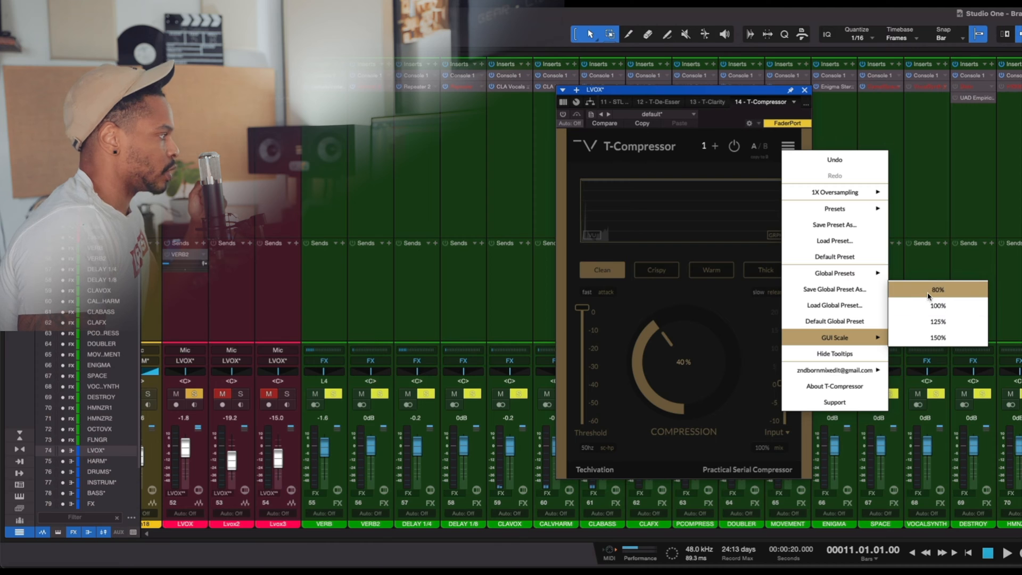
pyautogui.click(935, 312)
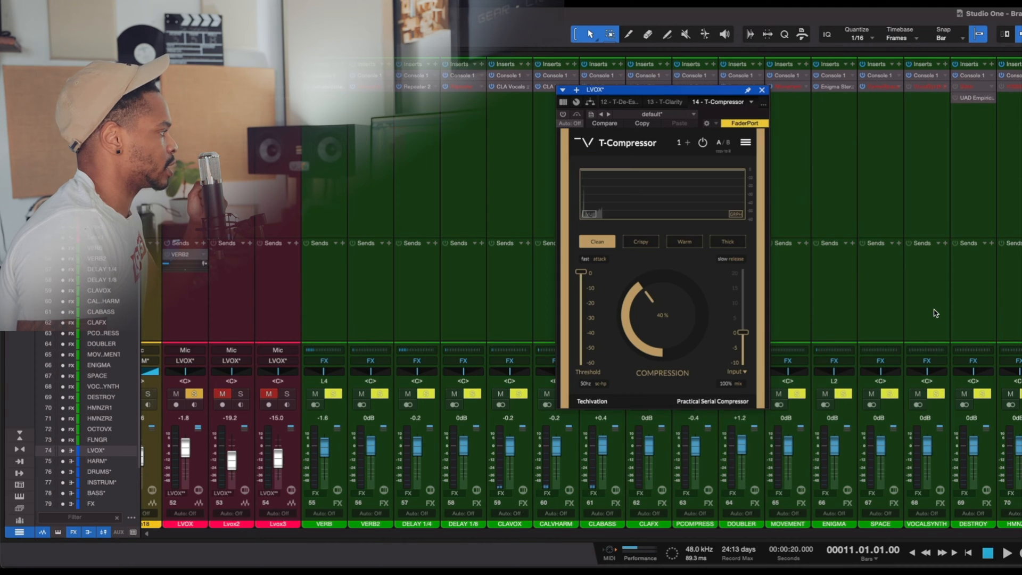
# - Restore T-Compressor's larger GUI scale and set its oversampling to 2X
pyautogui.click(746, 145)
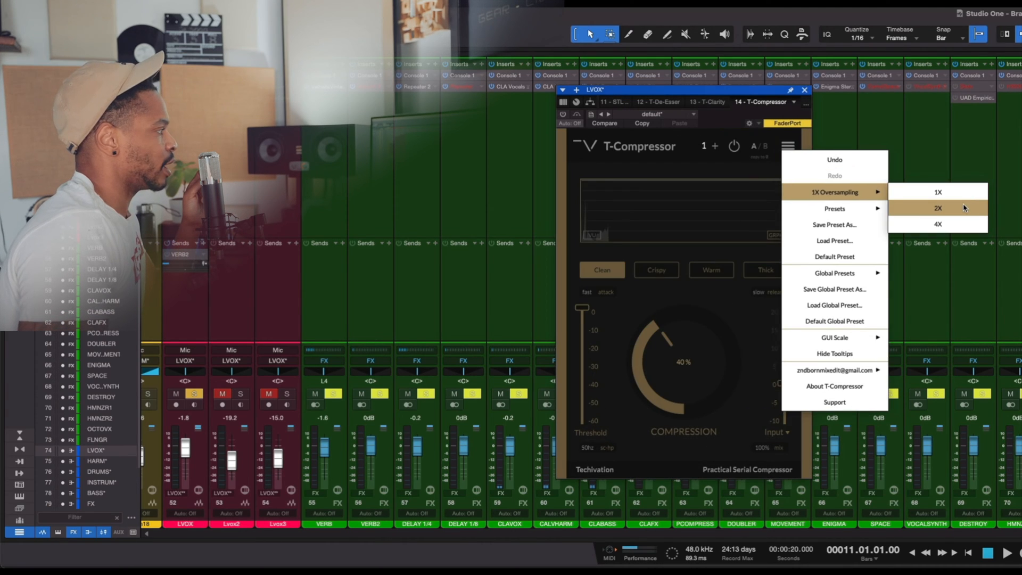
pyautogui.click(963, 203)
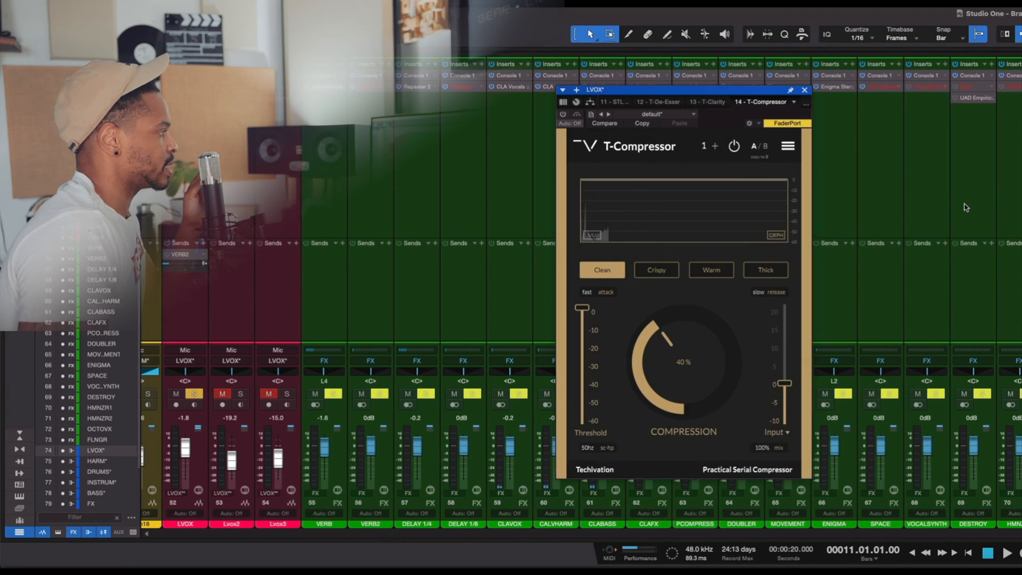
# - Switch T-Compressor's display between the level graph and the VU meter, leaving it on the VU meter
pyautogui.click(729, 220)
pyautogui.click(729, 219)
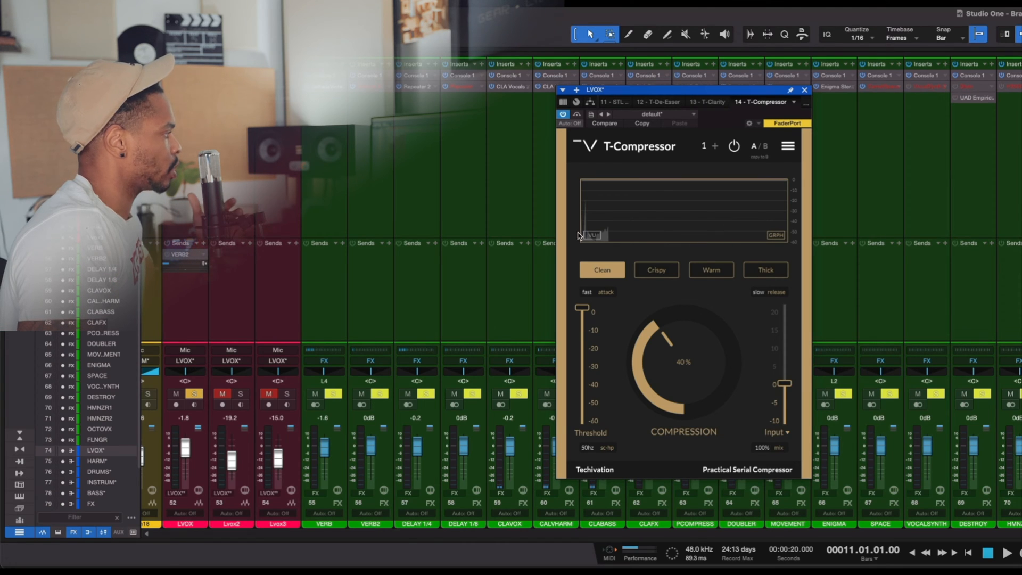
pyautogui.click(592, 235)
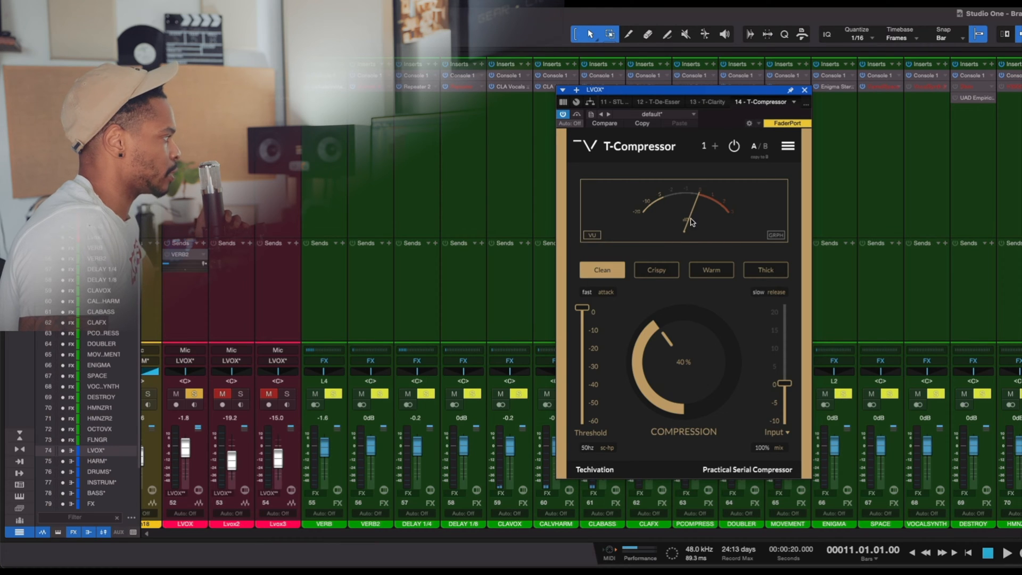
pyautogui.click(780, 236)
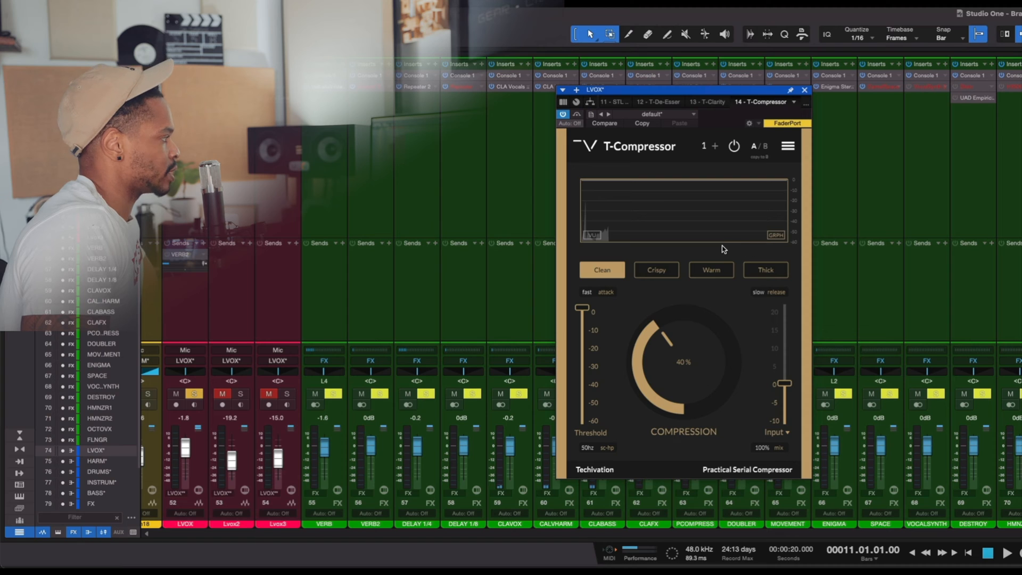
pyautogui.click(591, 235)
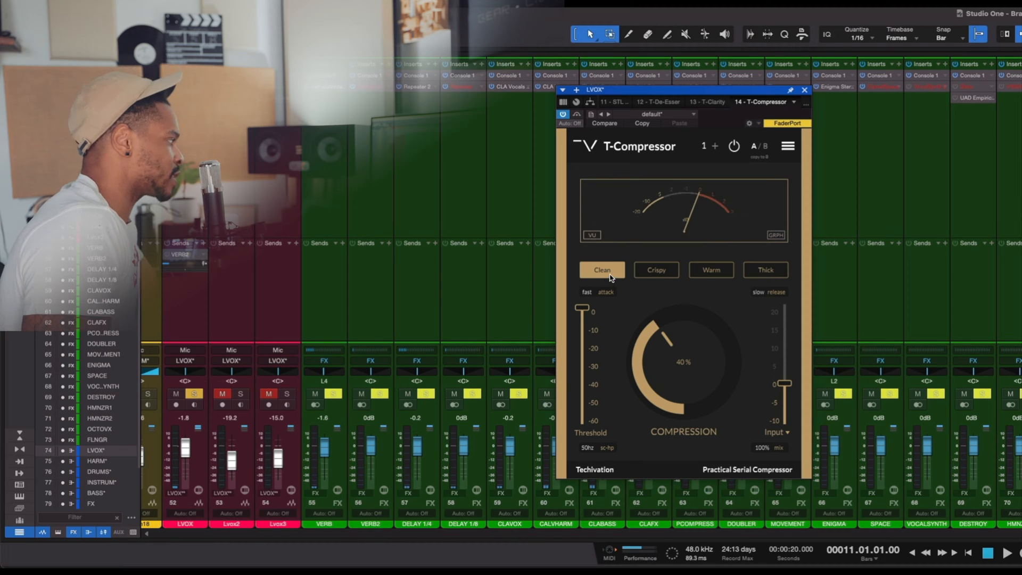
# - Try T-Compressor's Crispy, Warm and Thick characters and return to Clean
pyautogui.click(662, 271)
pyautogui.click(713, 273)
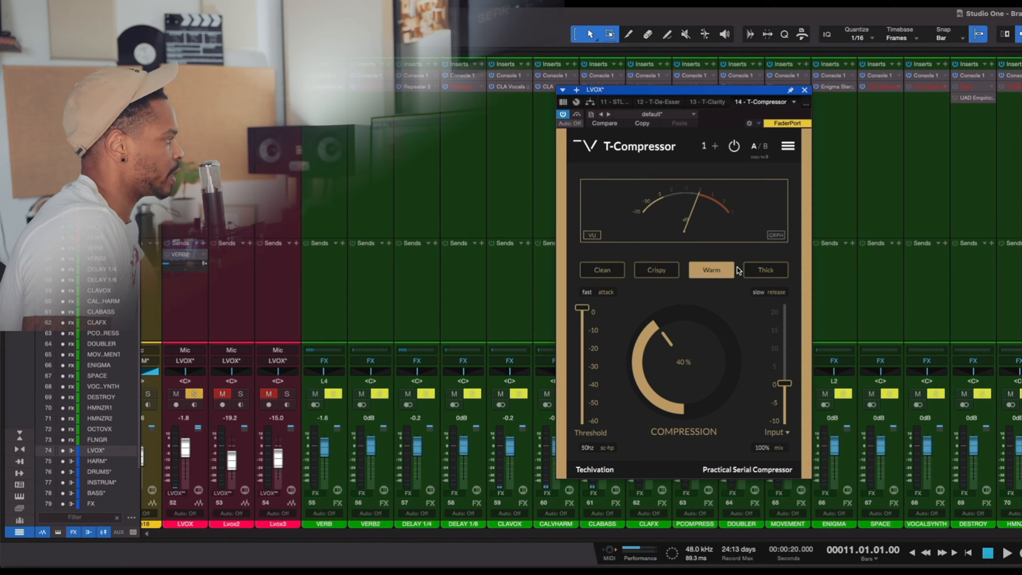
pyautogui.click(744, 273)
pyautogui.click(599, 272)
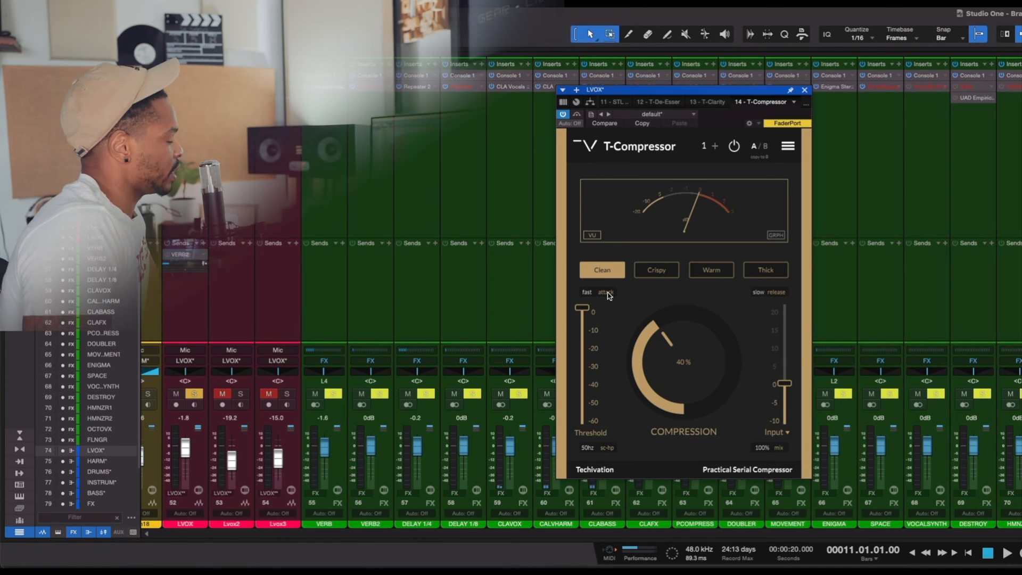
# - Set T-Compressor's compression amount to 46%, keeping the attack on fast
pyautogui.click(608, 293)
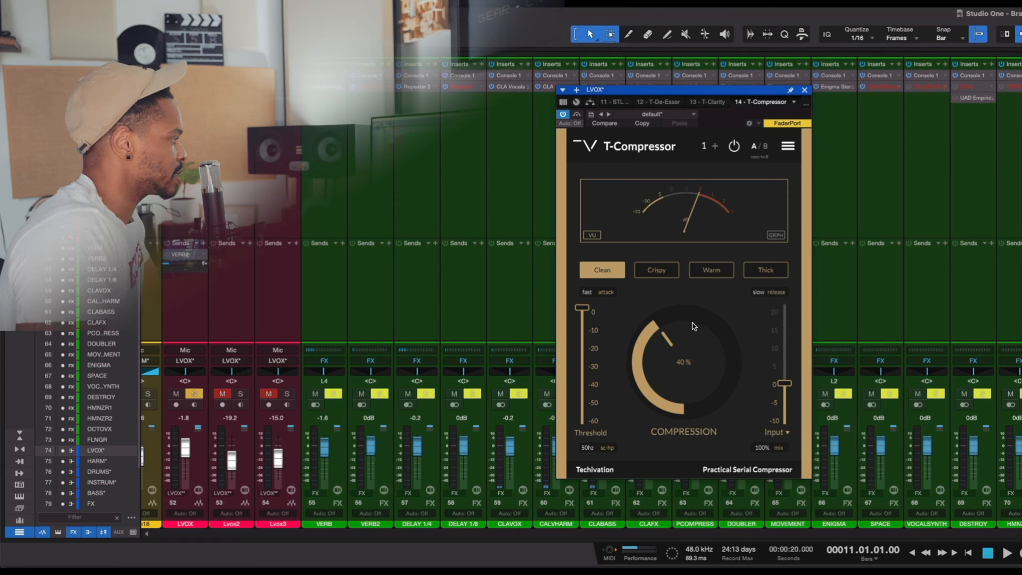
pyautogui.scroll(1, 686, 346)
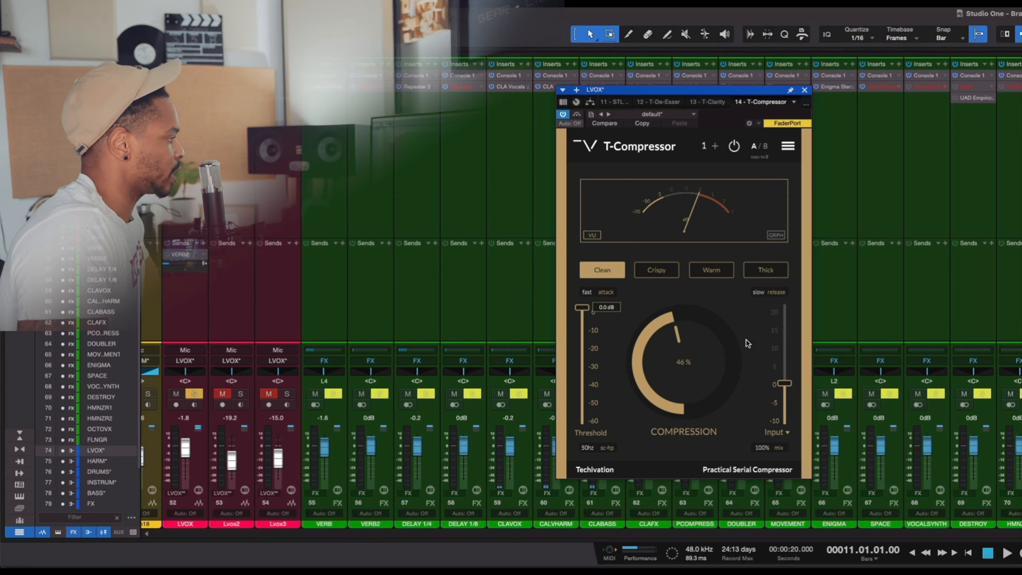
# - Try T-Compressor's Output gain mode and Auto-Gain option, and return the gain slider to Input with Auto-Gain off
pyautogui.click(784, 433)
pyautogui.click(786, 434)
pyautogui.click(785, 434)
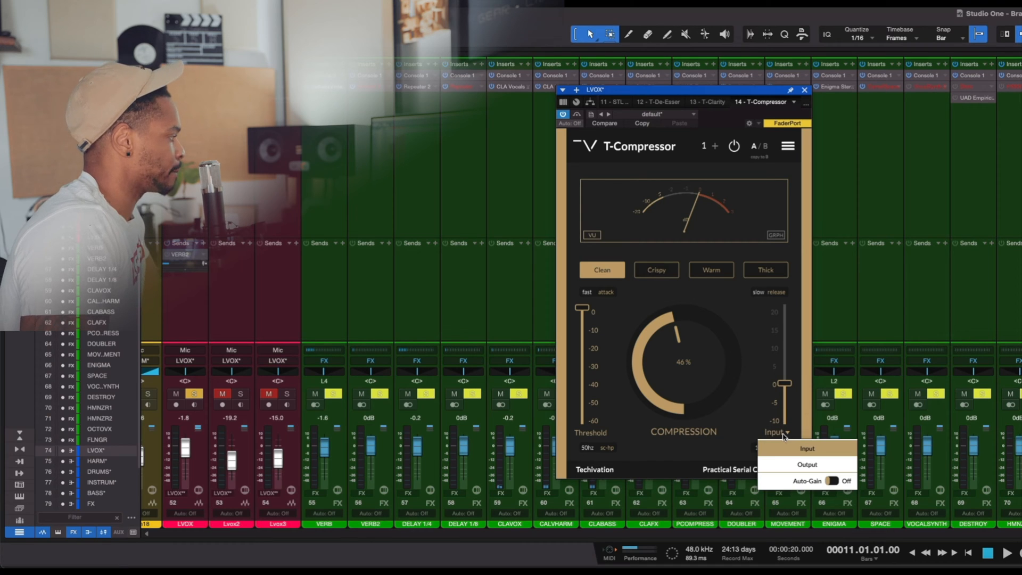
pyautogui.click(808, 464)
pyautogui.click(774, 434)
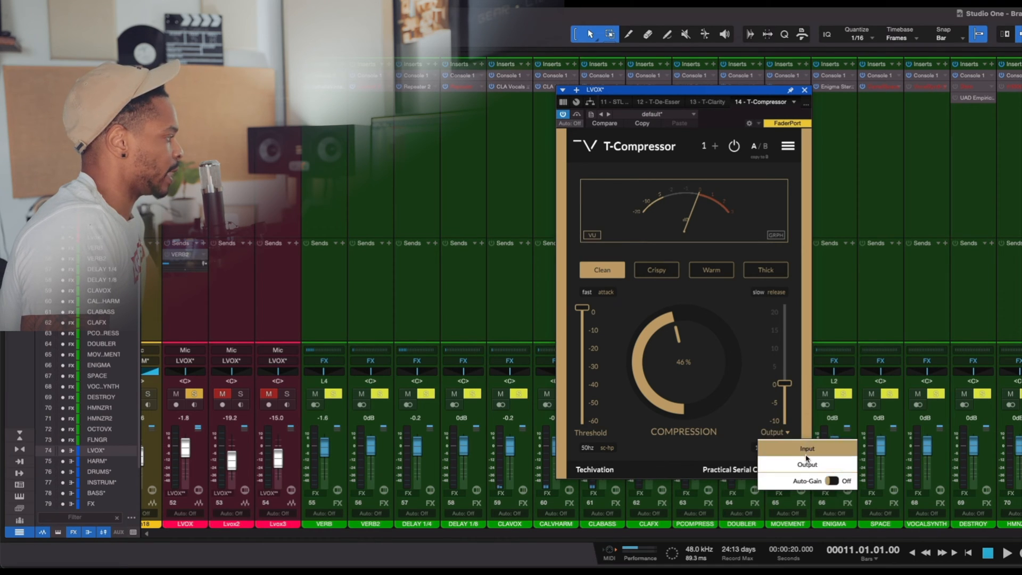
pyautogui.click(810, 465)
pyautogui.click(788, 433)
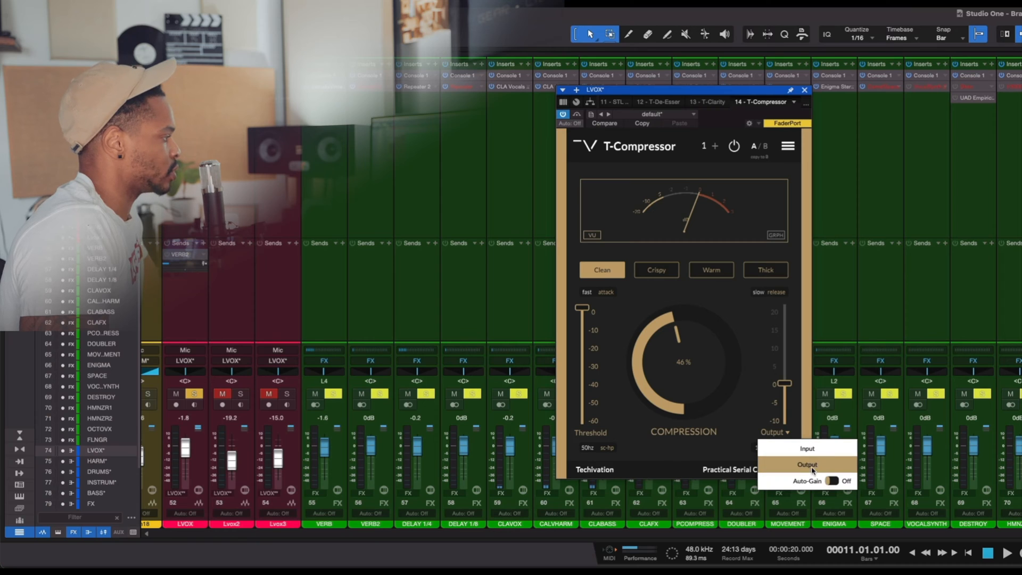
pyautogui.click(833, 481)
pyautogui.click(833, 482)
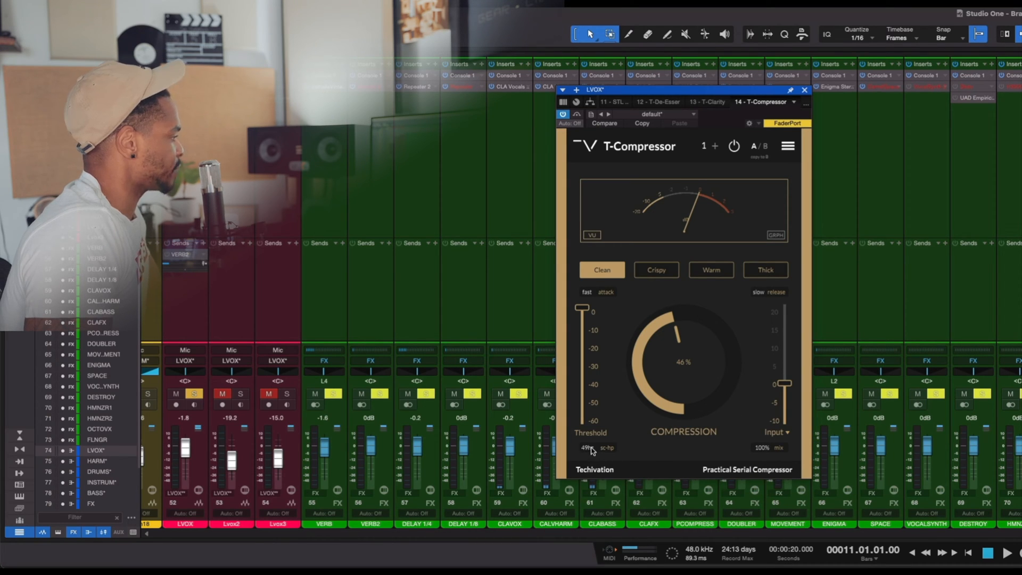
# - Set the sidechain high-pass to 52 Hz and try a threshold of -13.2 dB while the mix plays
pyautogui.moveTo(589, 451); pyautogui.dragTo(678, 418)
pyautogui.press('space')
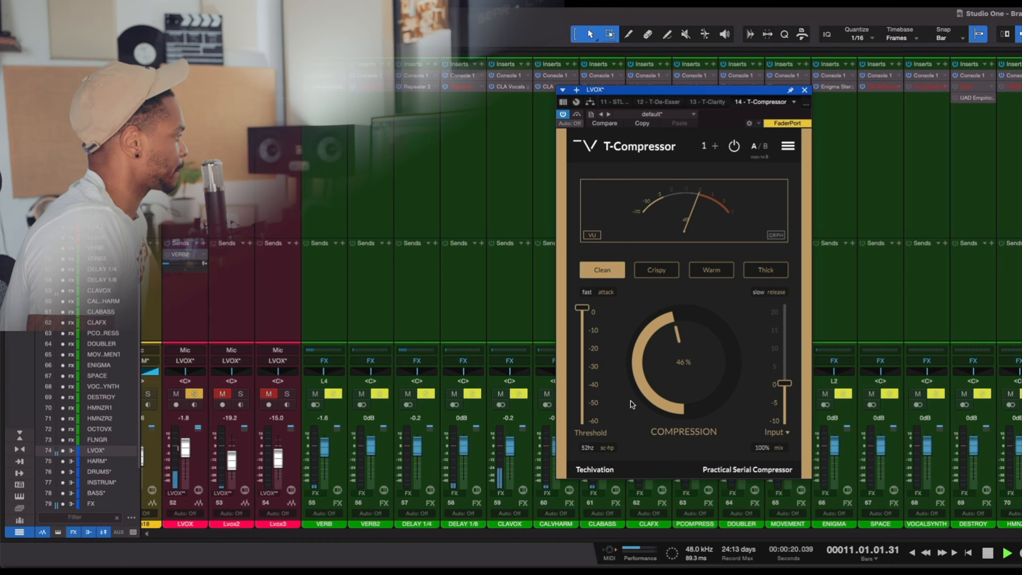
pyautogui.moveTo(586, 314)
pyautogui.moveTo(585, 314)
pyautogui.mouseDown()
pyautogui.moveTo(581, 347)
pyautogui.moveTo(584, 333)
pyautogui.mouseUp()
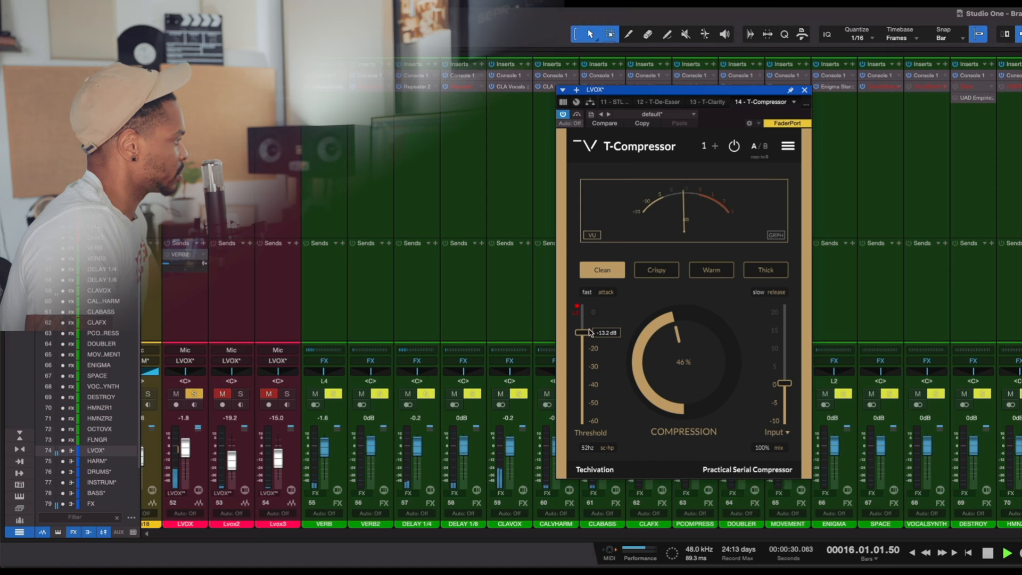
pyautogui.press('space')
pyautogui.click(607, 293)
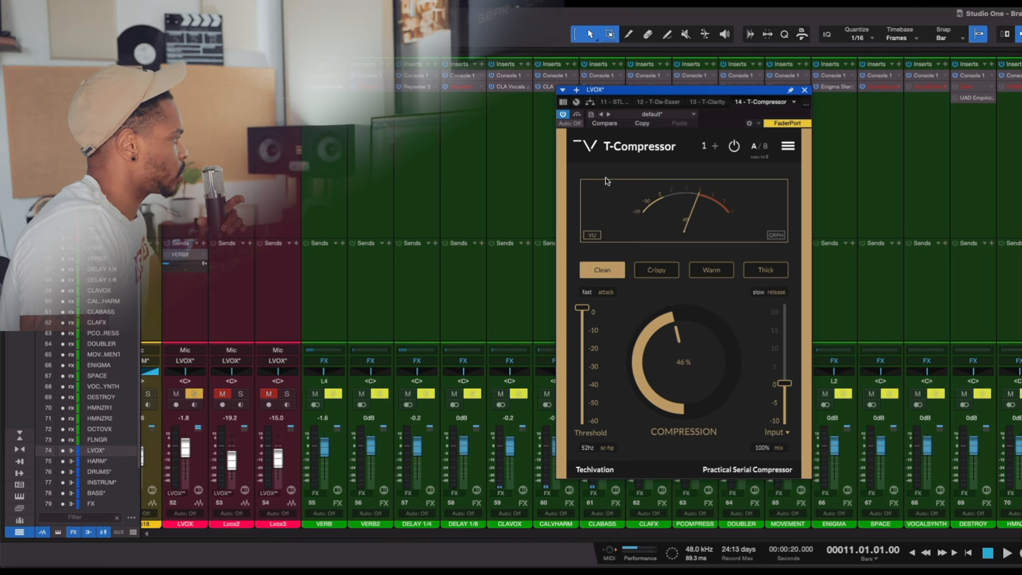
# - Add a second compressor stage and set the first stage's threshold to -13.2 dB
pyautogui.click(716, 150)
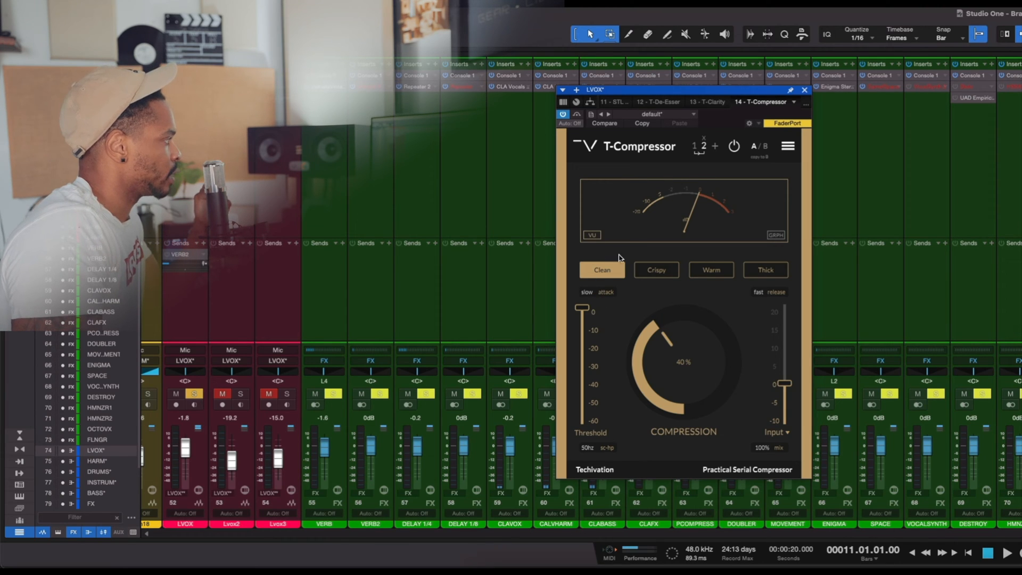
pyautogui.click(694, 146)
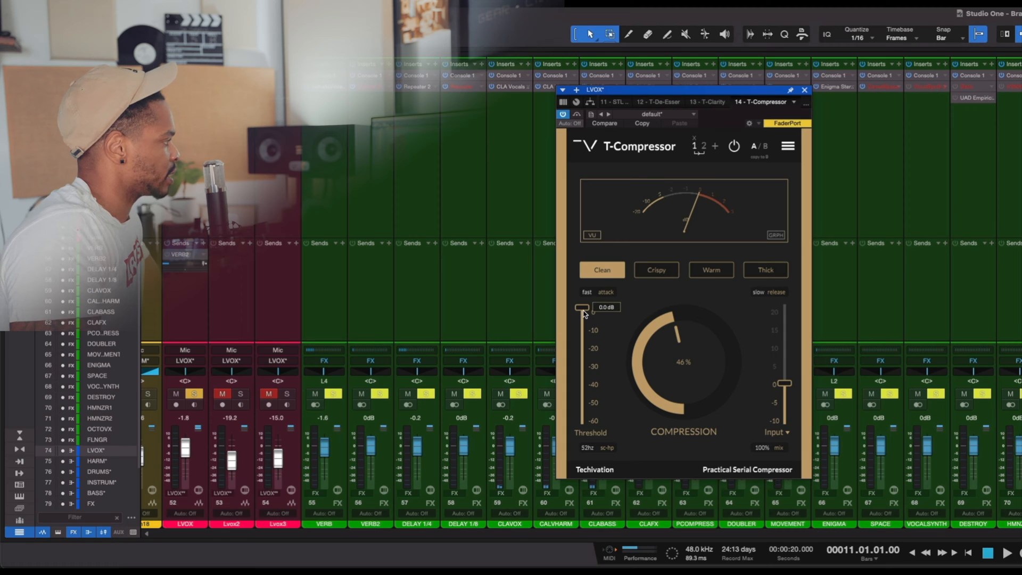
pyautogui.moveTo(582, 308); pyautogui.dragTo(582, 333)
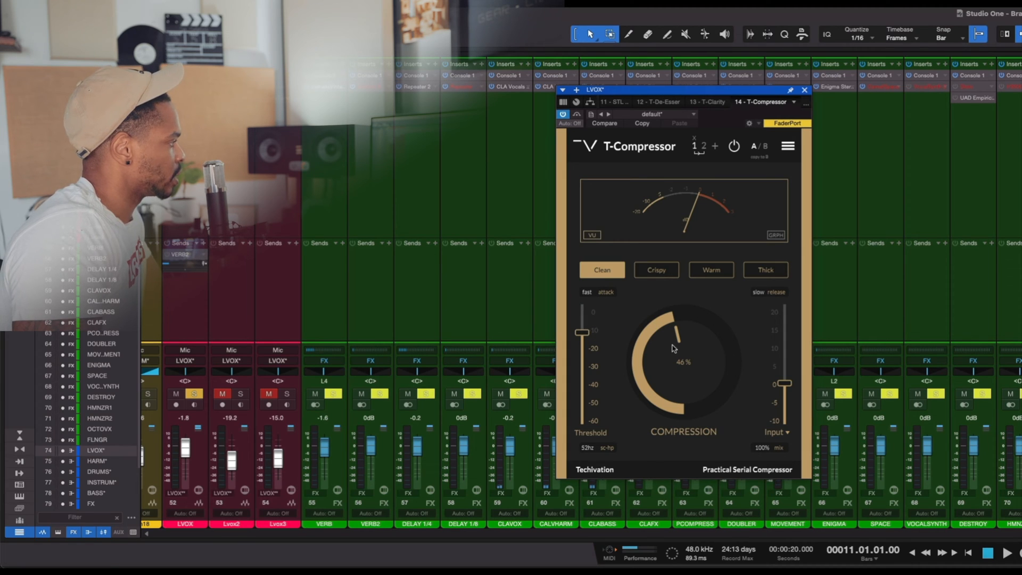
# - Play the mix, set the first stage's compression to 50%, and check the graph display before returning to the VU meter
pyautogui.press('space')
pyautogui.moveTo(675, 358); pyautogui.dragTo(679, 353)
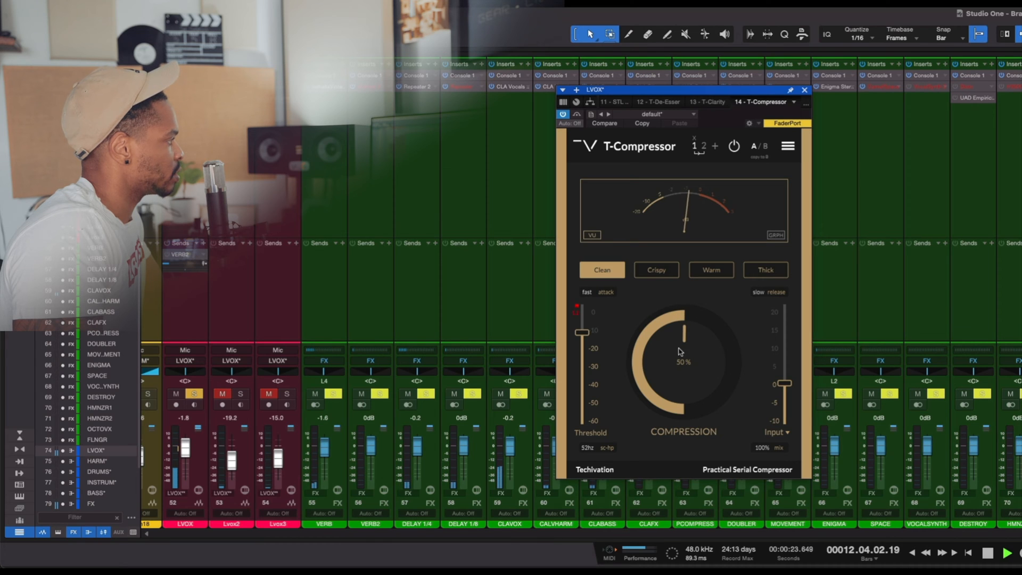
pyautogui.click(778, 236)
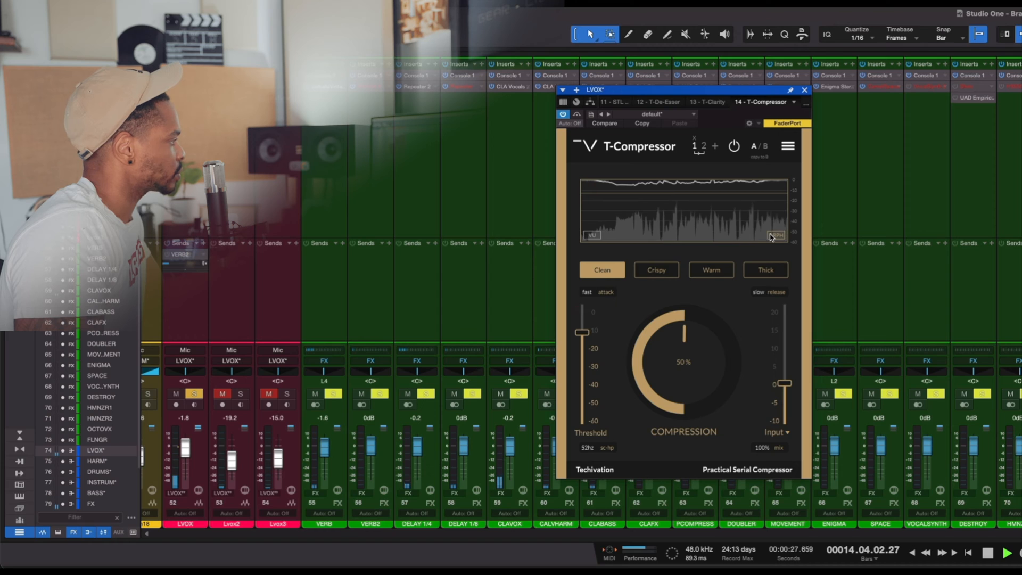
pyautogui.moveTo(626, 331)
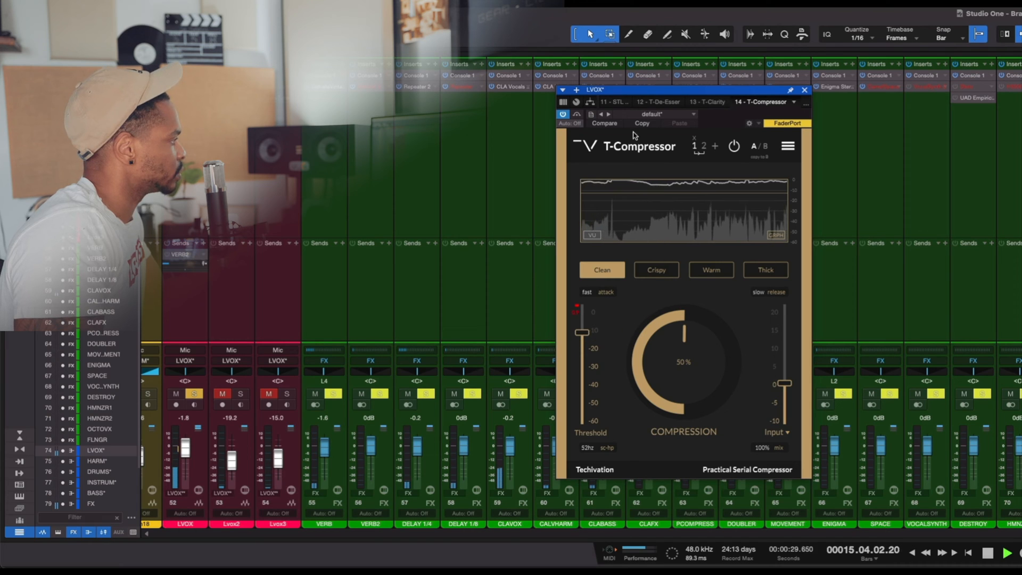
pyautogui.click(592, 235)
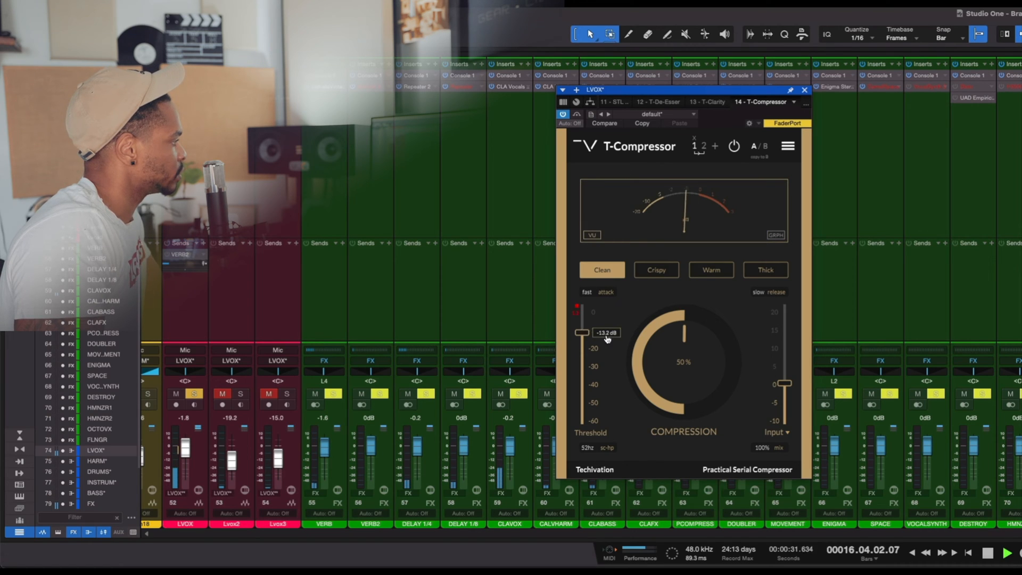
# - Lower the first stage's threshold slightly, set its release to fast and its compression to 46%, and stop playback
pyautogui.moveTo(582, 334); pyautogui.dragTo(584, 337)
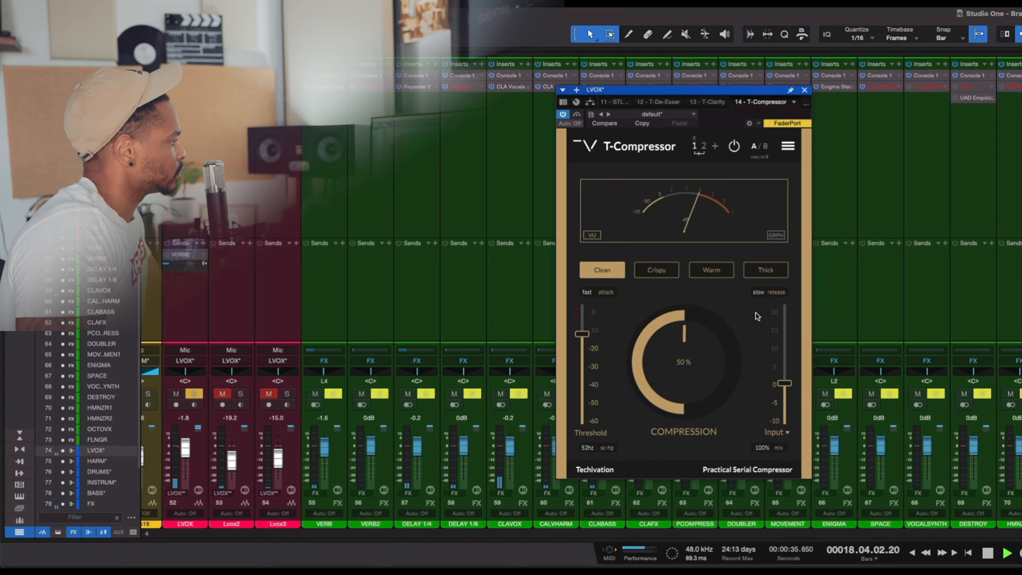
pyautogui.click(777, 292)
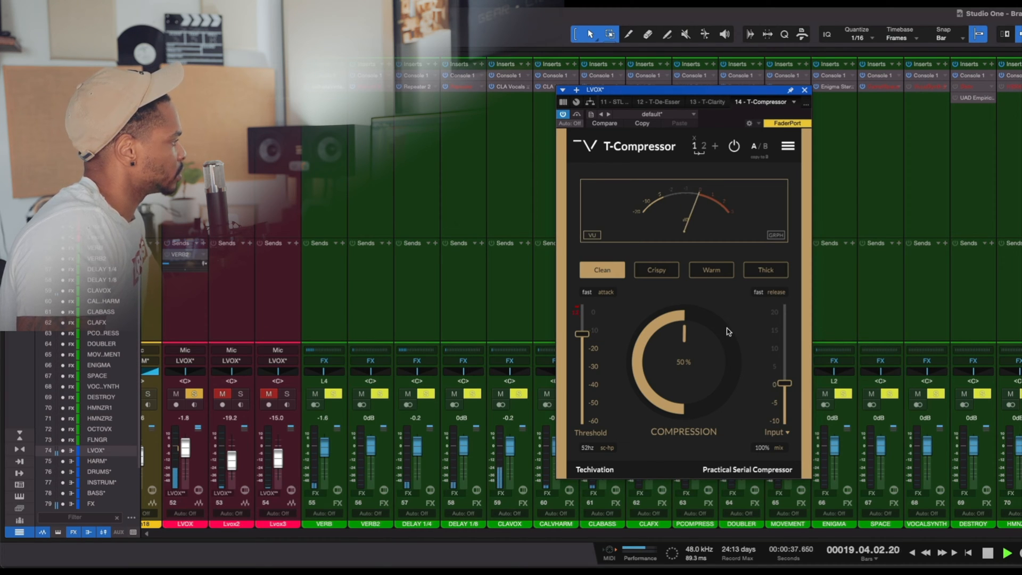
pyautogui.moveTo(696, 343); pyautogui.dragTo(694, 347)
pyautogui.press('space')
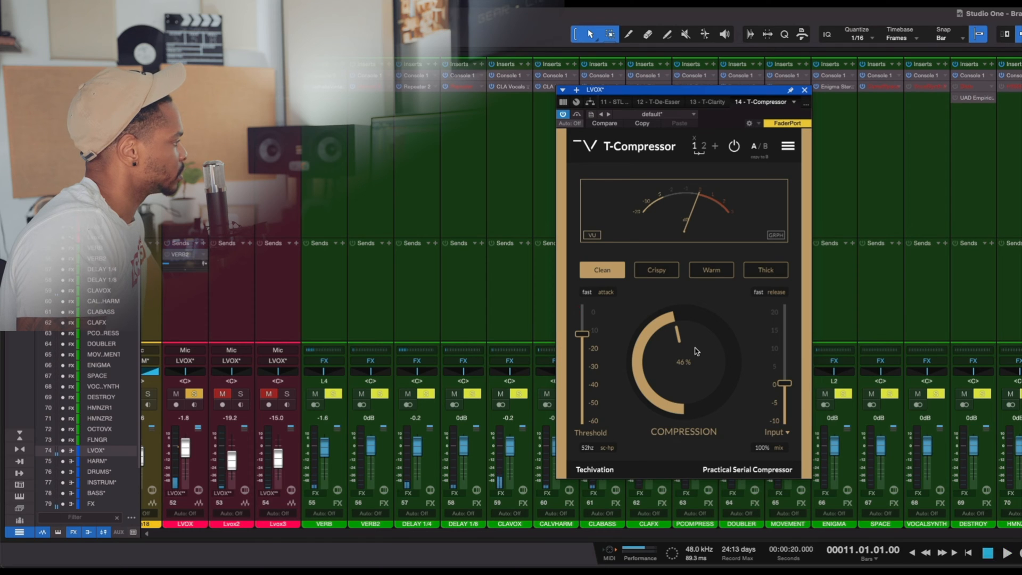
# - Play the mix again and set the first stage's threshold to -18.9 dB, stopping playback when finished
pyautogui.press('space')
pyautogui.moveTo(582, 334); pyautogui.dragTo(585, 345)
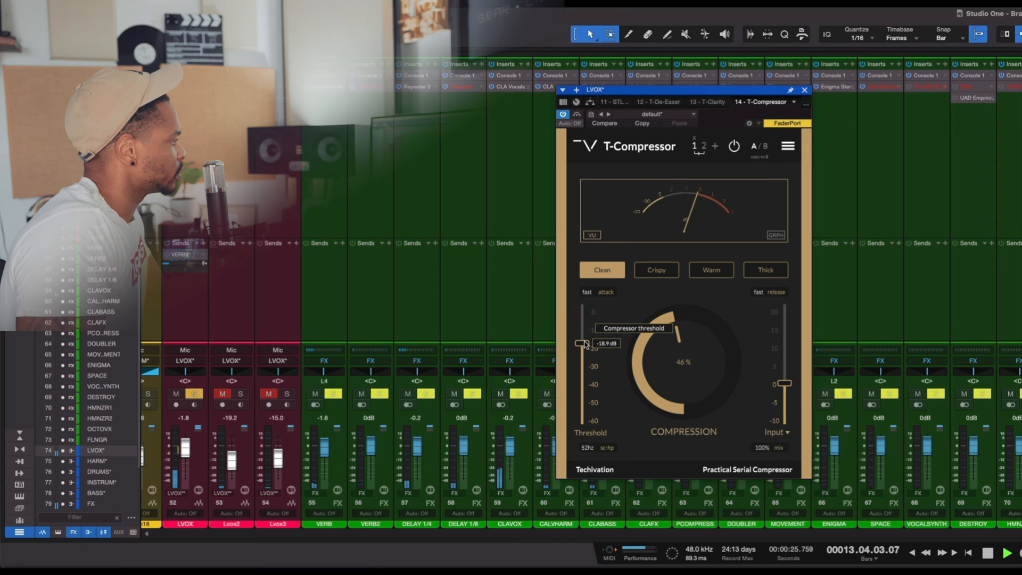
pyautogui.press('space')
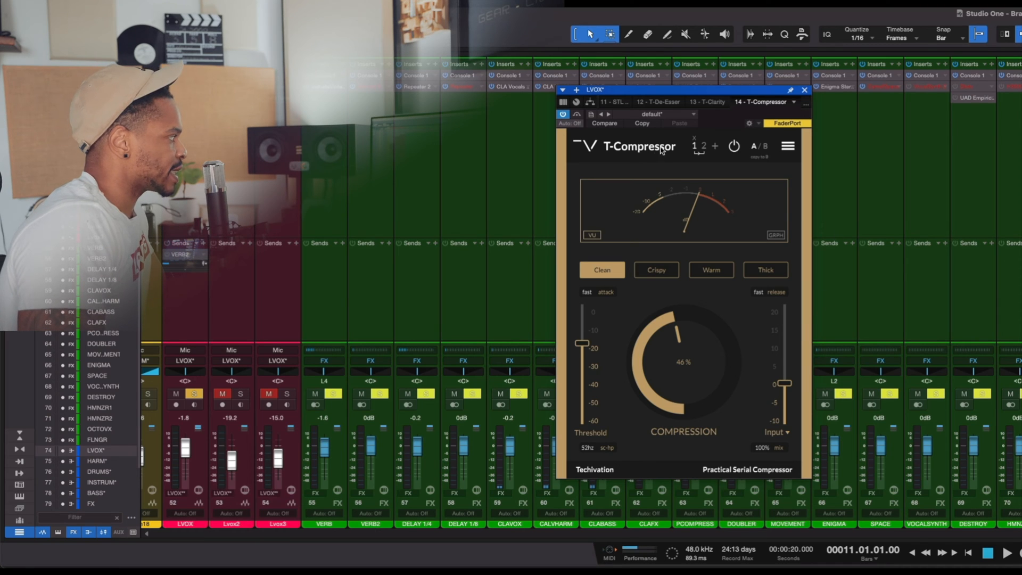
# - Remove the second compressor stage, leaving only the first one
pyautogui.click(706, 146)
pyautogui.click(706, 147)
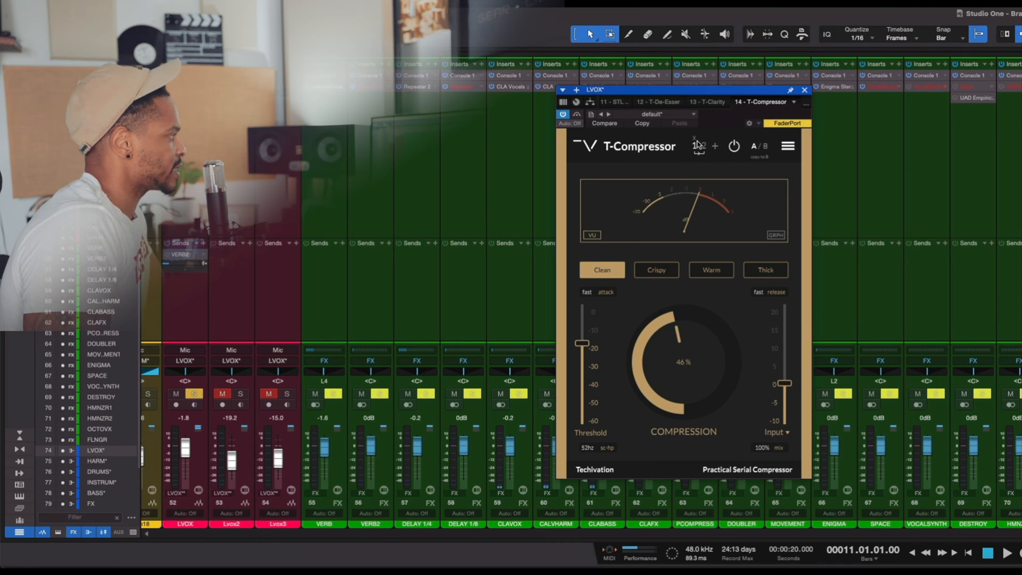
pyautogui.click(704, 146)
pyautogui.click(705, 139)
pyautogui.click(1021, 324)
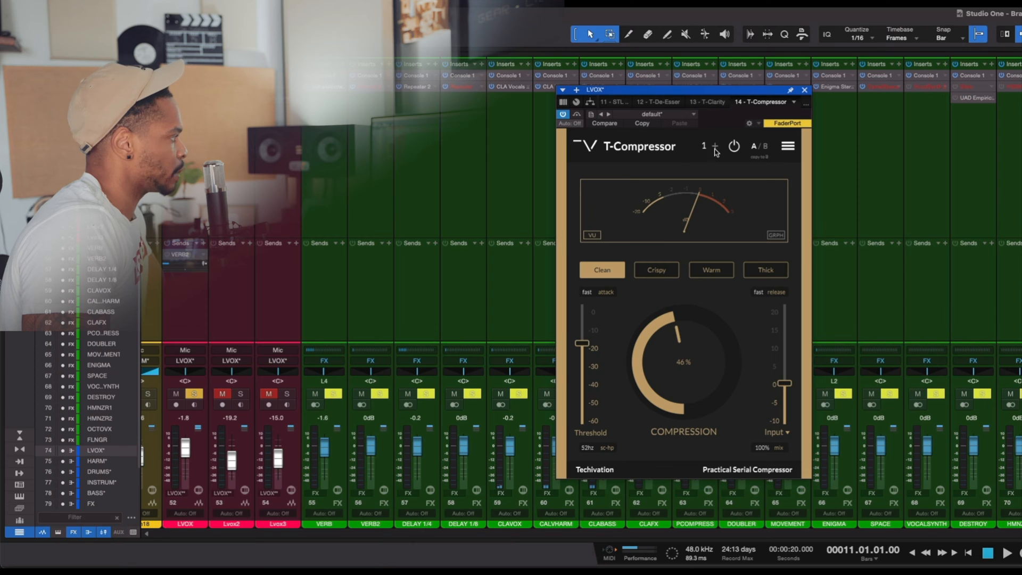
# - Add a fresh second compressor stage with a lowered threshold and the Warm character
pyautogui.click(715, 148)
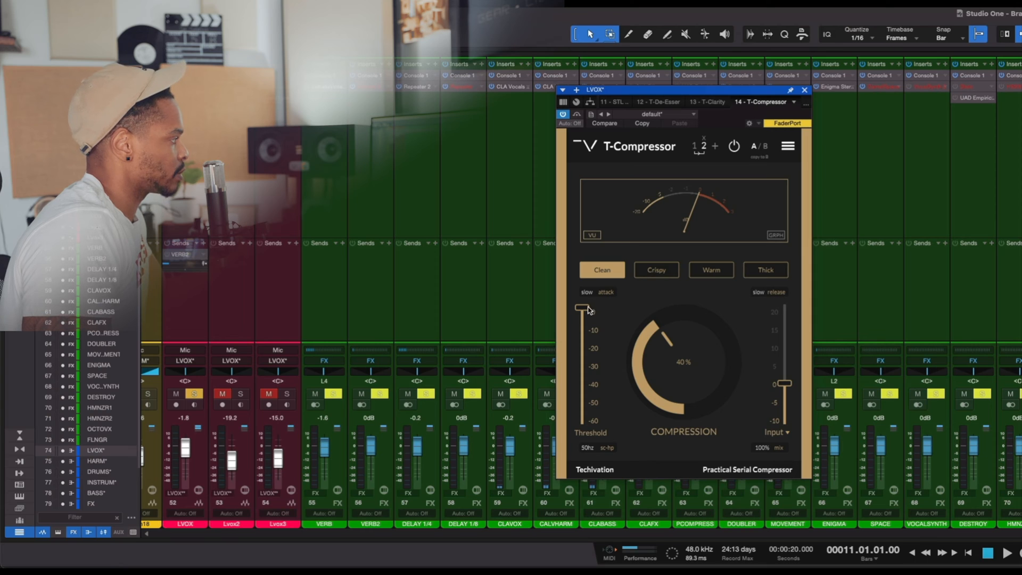
pyautogui.moveTo(588, 310); pyautogui.dragTo(586, 326)
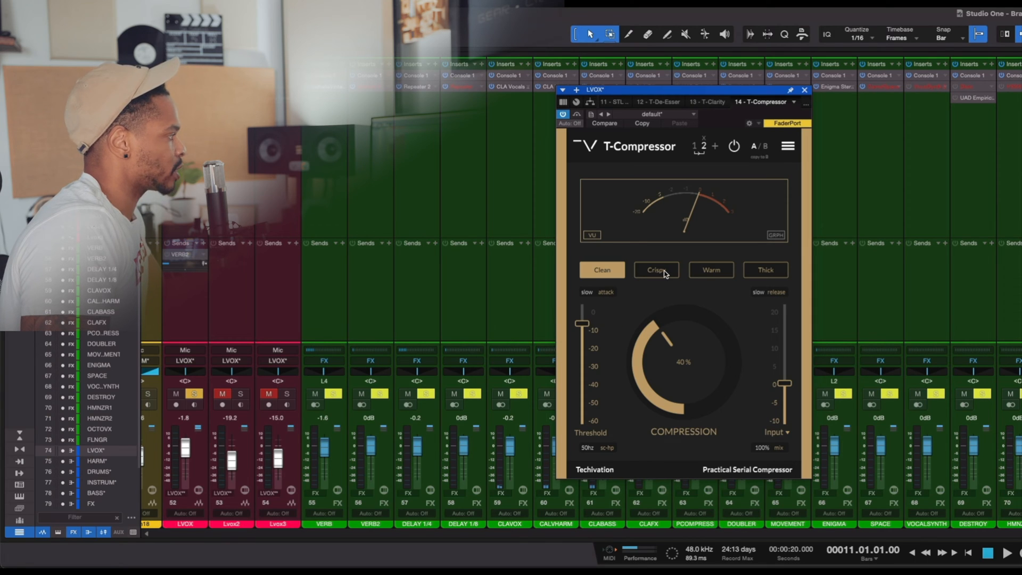
pyautogui.click(708, 271)
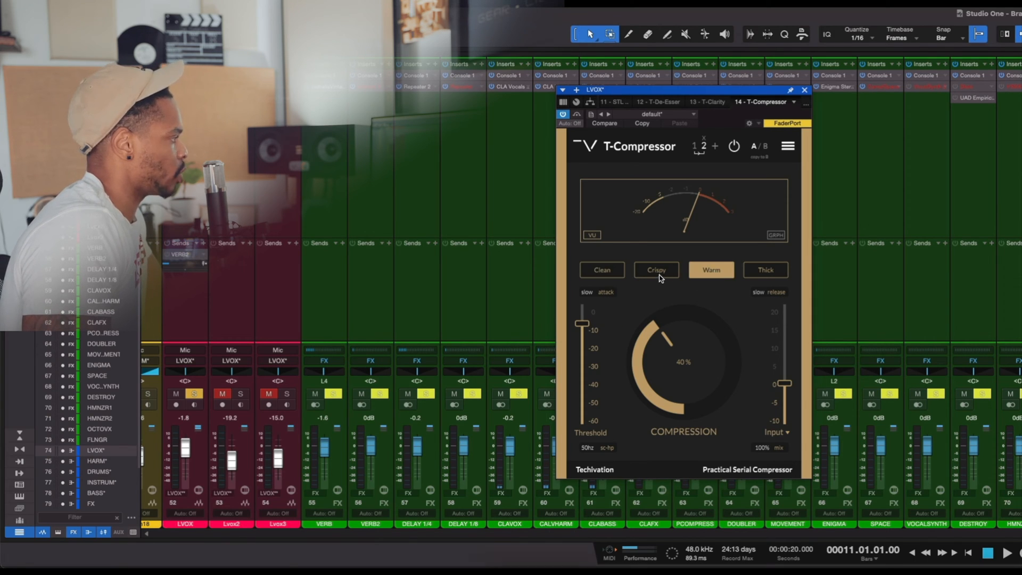
# - Play the mix and set the second stage's threshold to -13.9 dB and its compression to 42%
pyautogui.press('space')
pyautogui.moveTo(665, 342); pyautogui.dragTo(663, 350)
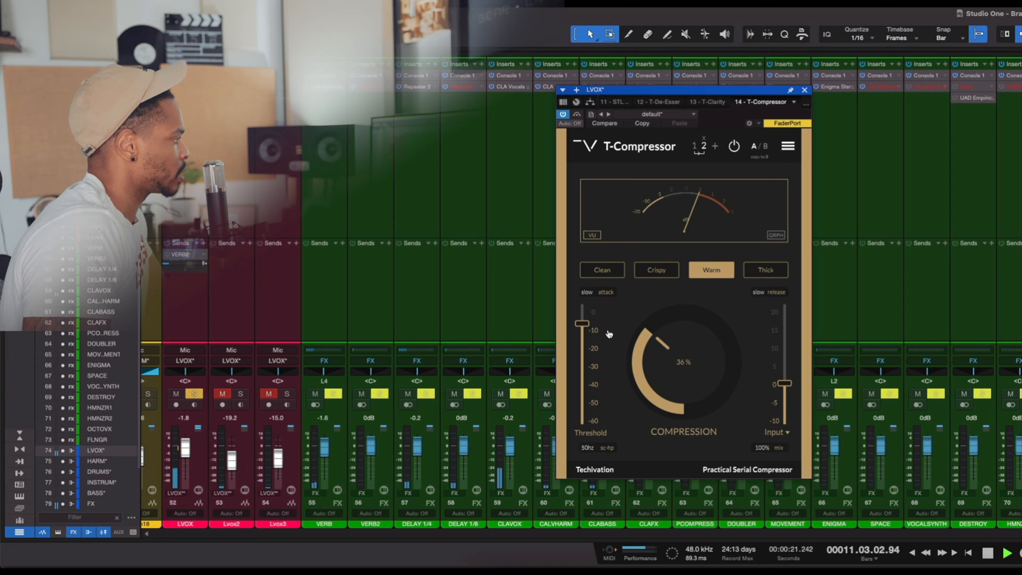
pyautogui.moveTo(582, 324); pyautogui.dragTo(585, 340)
pyautogui.moveTo(585, 339); pyautogui.dragTo(585, 337)
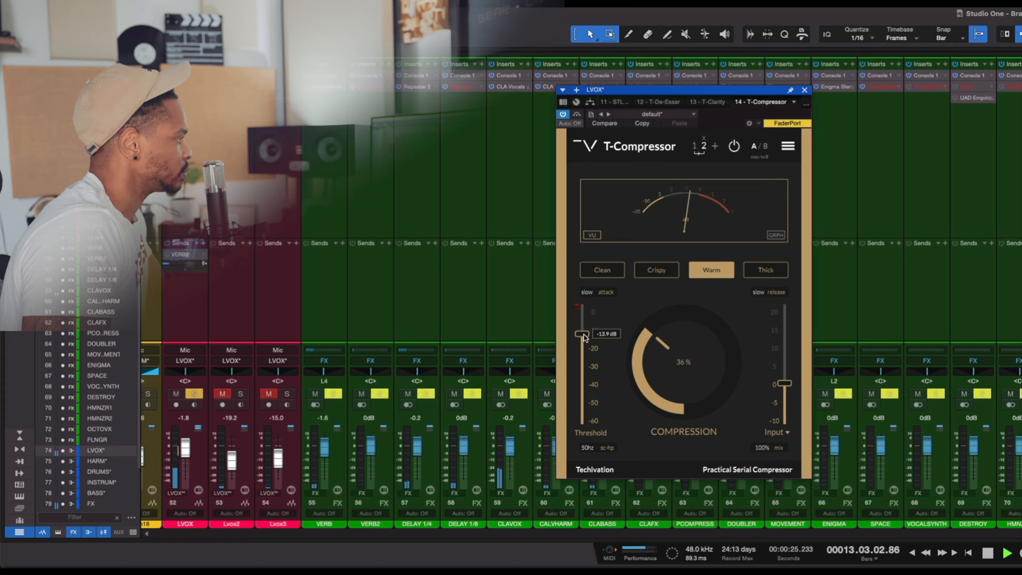
pyautogui.moveTo(657, 361); pyautogui.dragTo(662, 357)
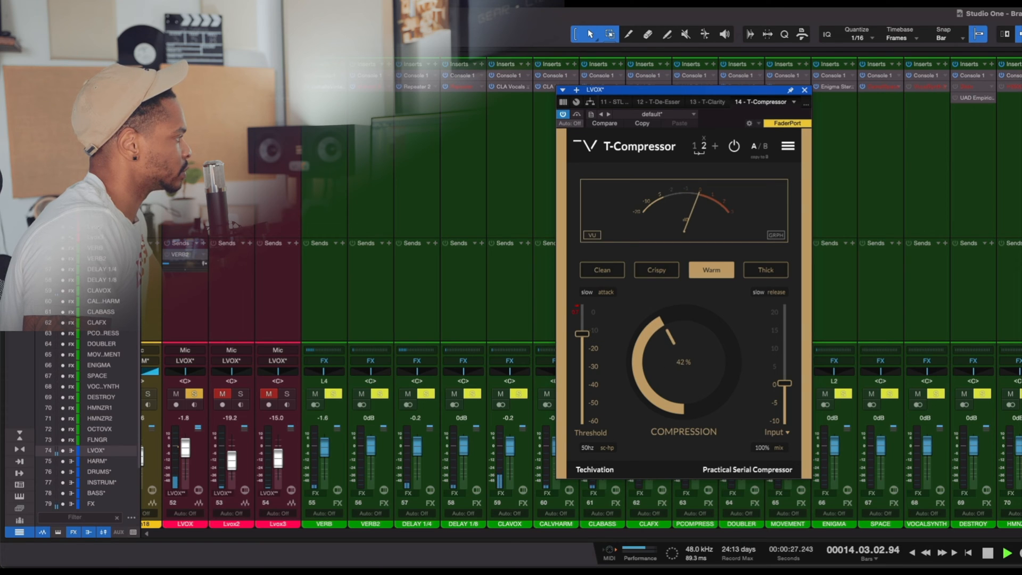
# - Switch the second T-Compressor stage to the Crispy character, raise its compression to 49%, and reposition the plug-in window
pyautogui.moveTo(579, 337)
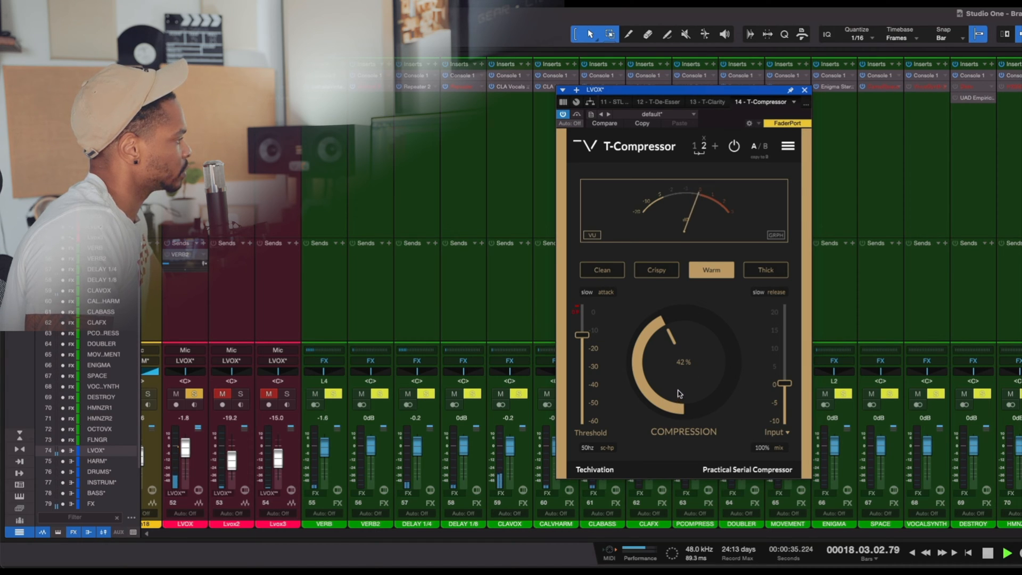
pyautogui.click(676, 272)
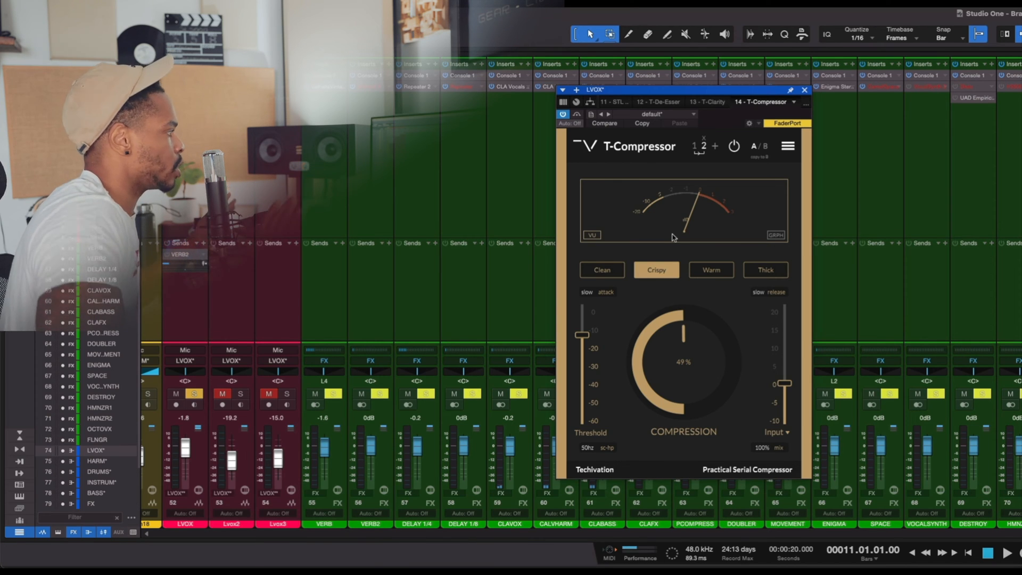
pyautogui.moveTo(788, 99); pyautogui.dragTo(752, 109)
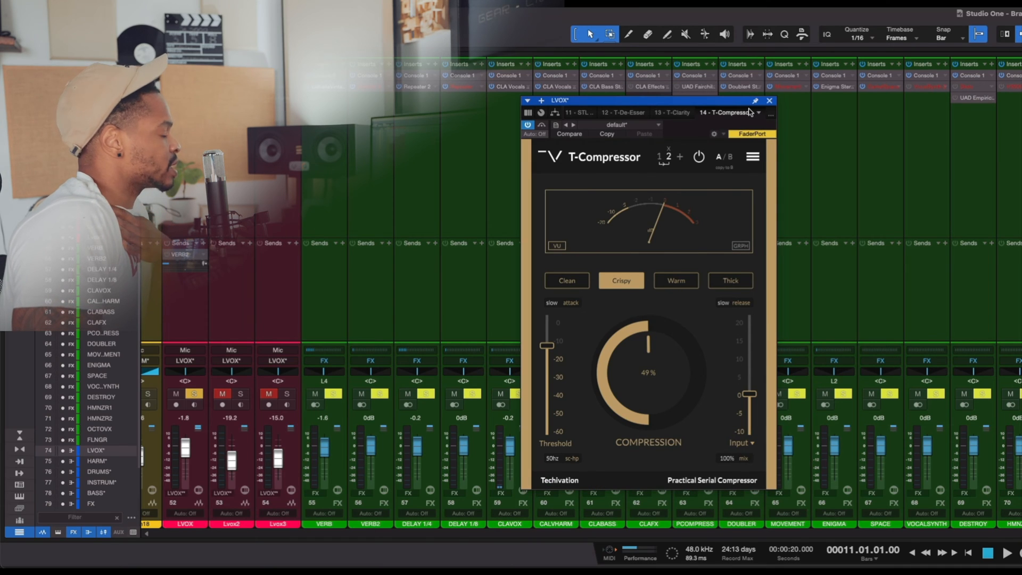
pyautogui.moveTo(683, 102); pyautogui.dragTo(721, 98)
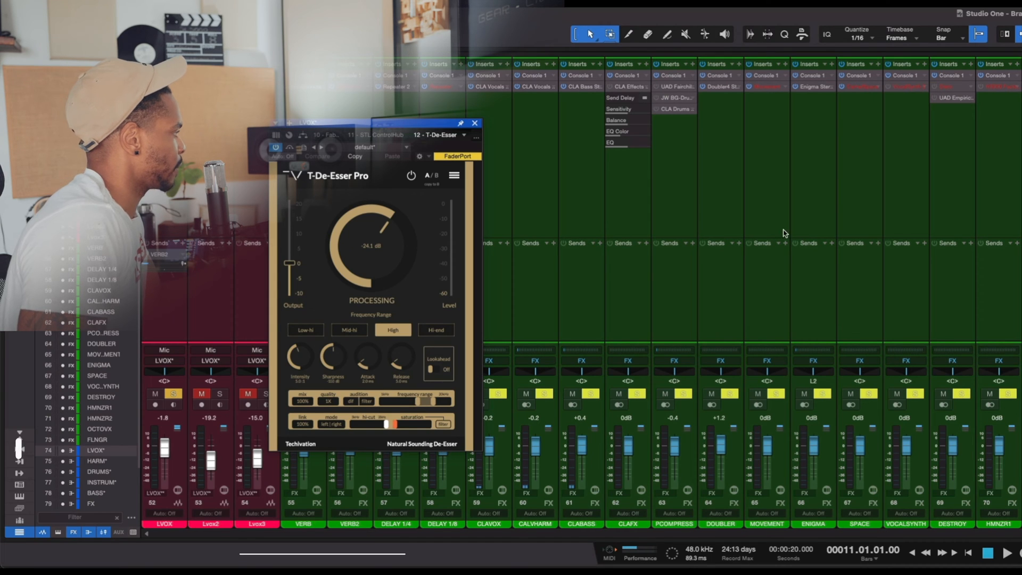
# - Look at T-De-Esser Pro's options menu on the lead vocal bus, close it, and set the processing to -25.8 dB
pyautogui.moveTo(356, 123); pyautogui.dragTo(810, 113)
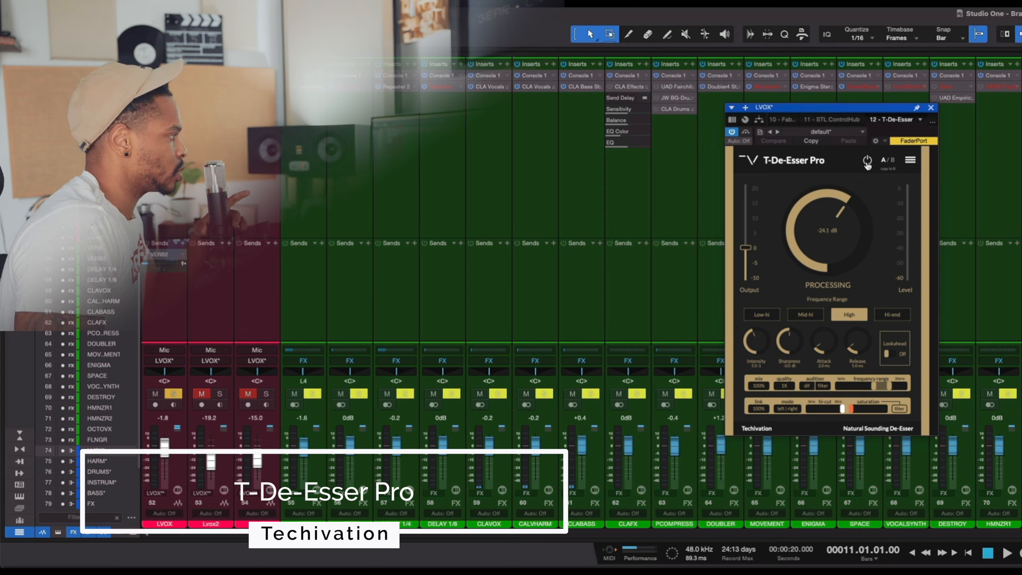
pyautogui.click(910, 160)
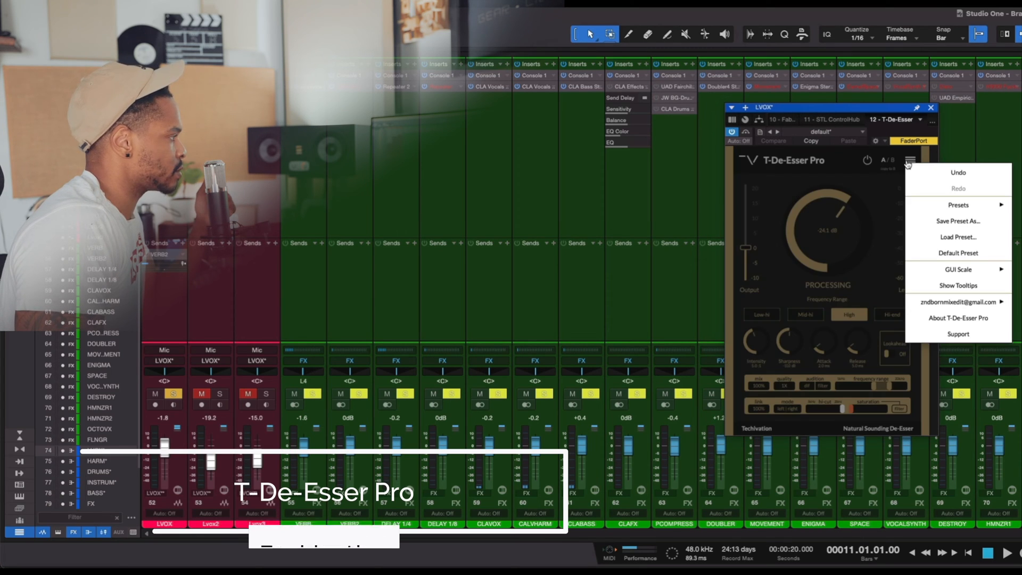
pyautogui.click(775, 244)
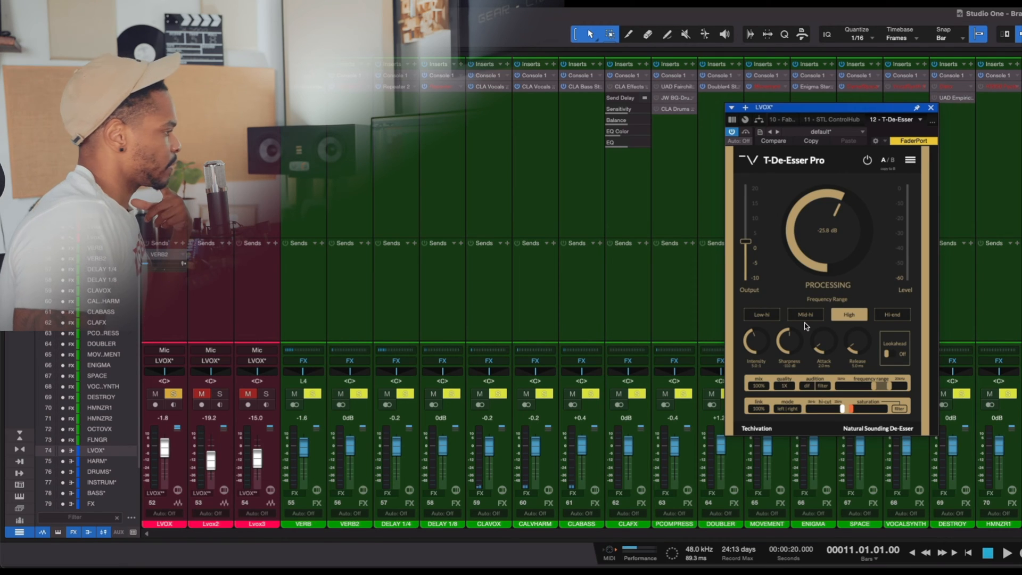
# - Go through the Low-hi and Mid-hi frequency ranges, choose Hi-end, and enable Lookahead in the de-esser
pyautogui.click(765, 314)
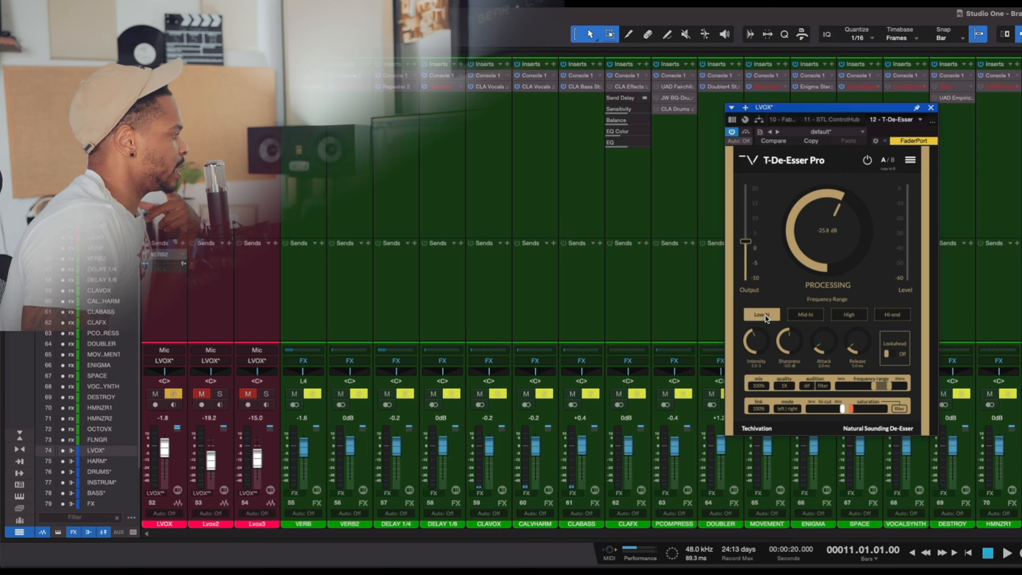
pyautogui.click(808, 318)
pyautogui.click(892, 314)
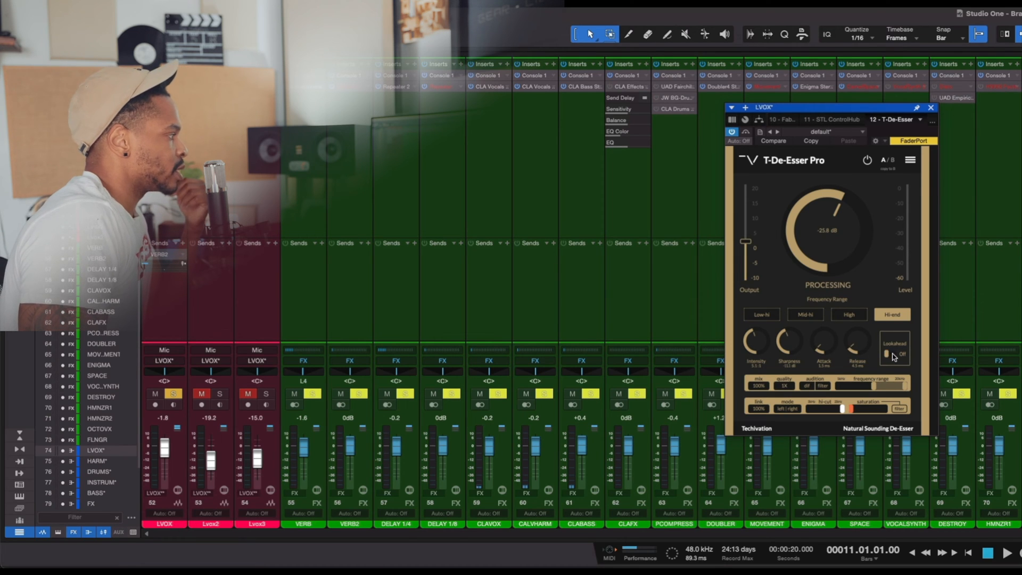
pyautogui.click(894, 356)
# - Set the de-esser's quality to 4X and adjust its frequency range manually with filter audition enabled
pyautogui.click(725, 430)
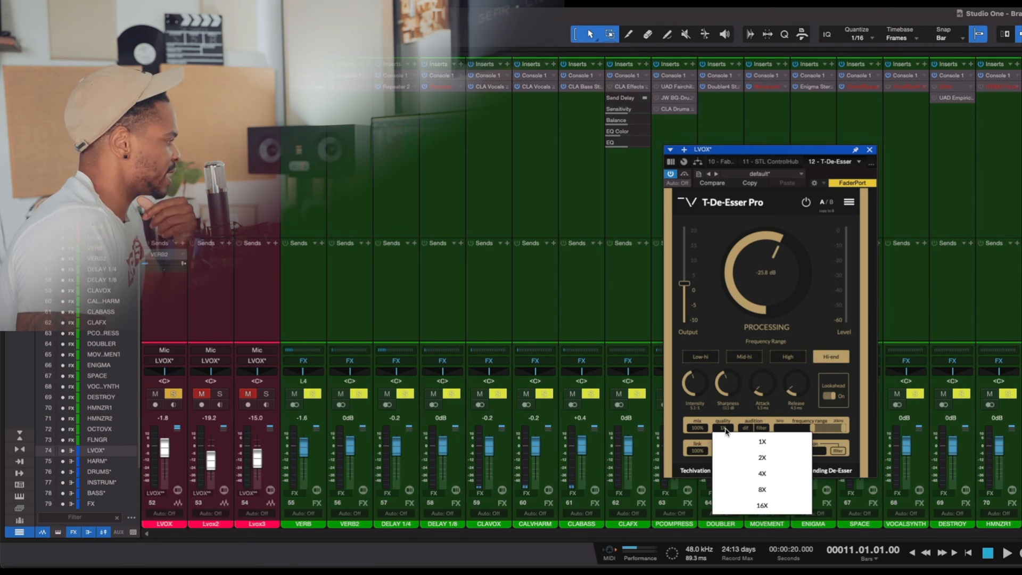
pyautogui.click(726, 430)
pyautogui.click(726, 430)
pyautogui.click(774, 471)
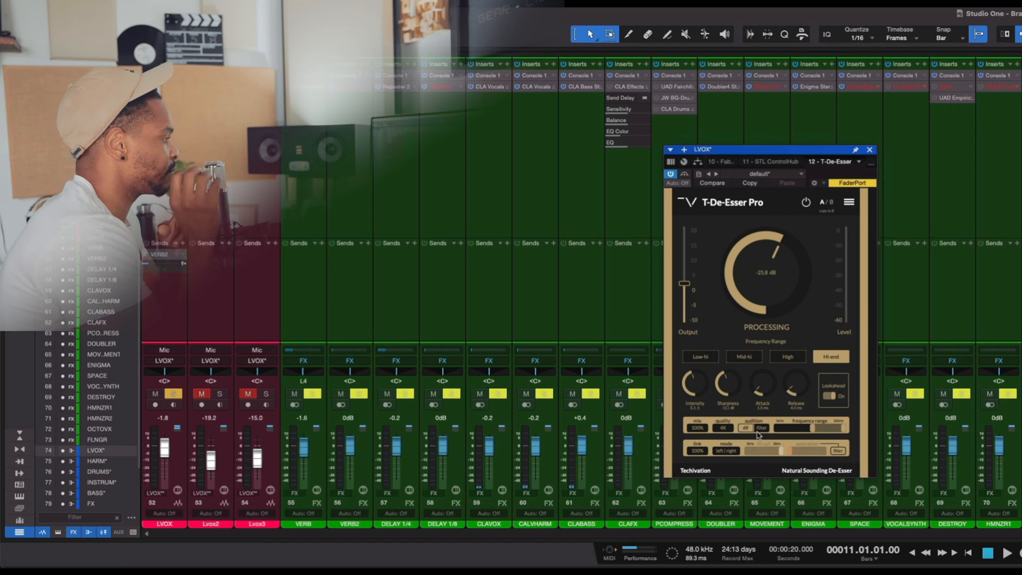
pyautogui.click(804, 429)
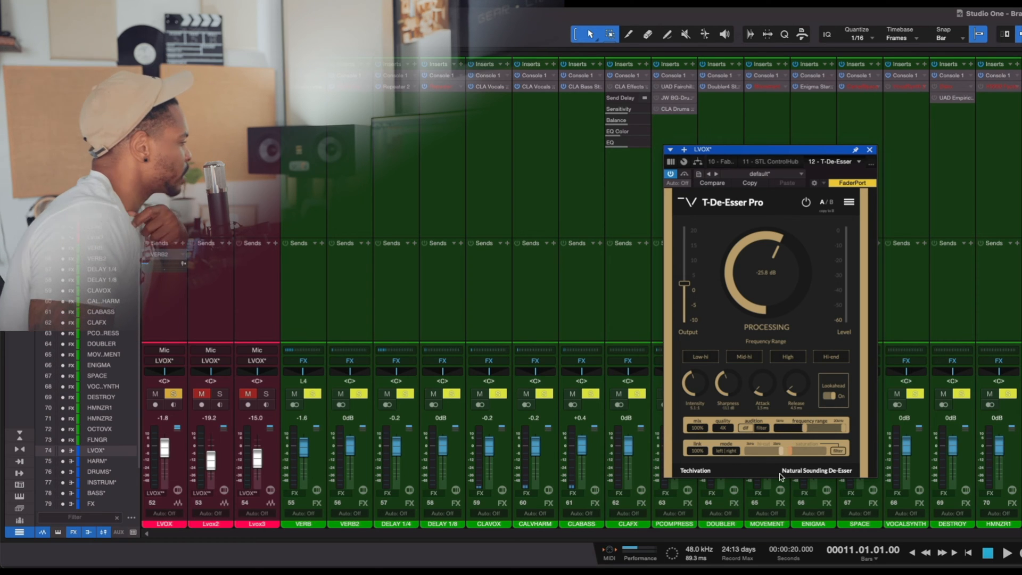
pyautogui.moveTo(767, 457); pyautogui.dragTo(807, 452)
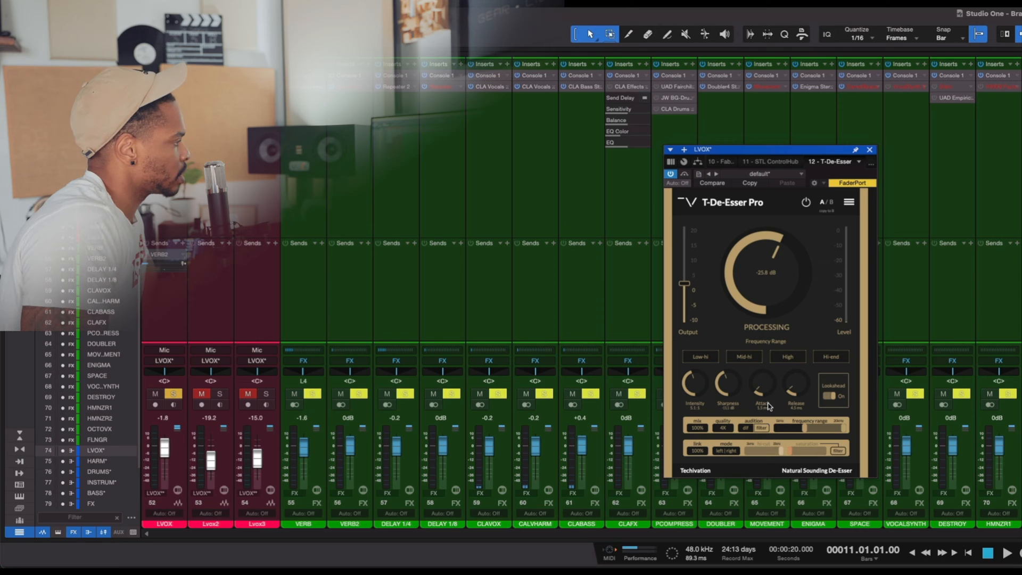
# - Play the mix and audition the de-esser's Low-hi, Mid-hi, High and Hi-end ranges through the filter, stopping playback when finished
pyautogui.press('space')
pyautogui.click(713, 357)
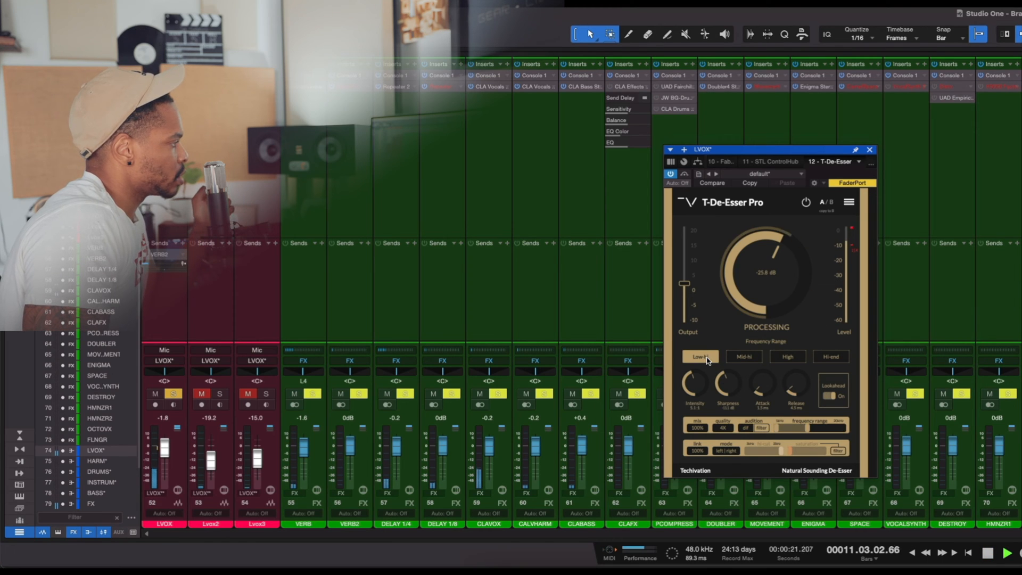
pyautogui.click(742, 358)
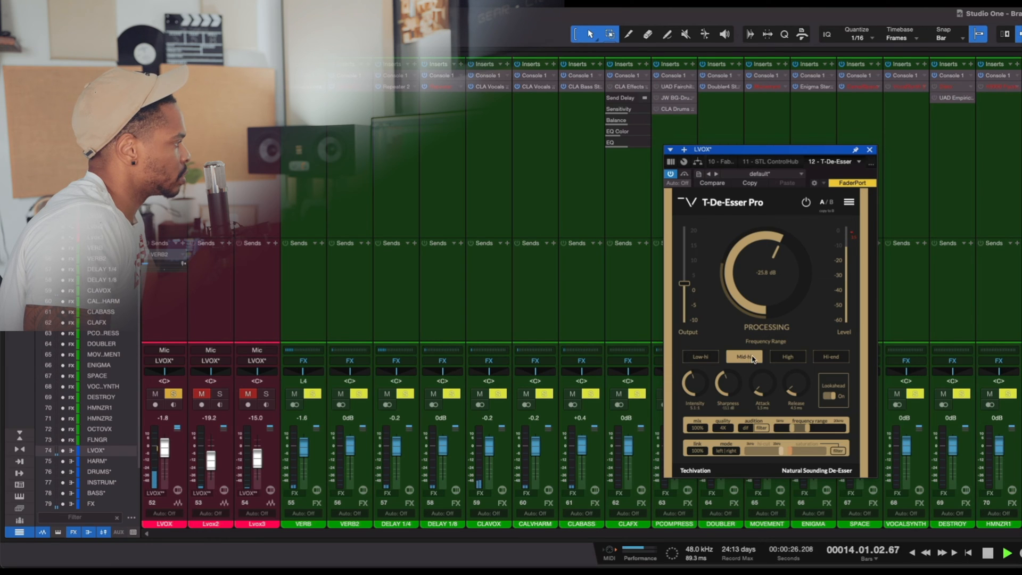
pyautogui.click(786, 357)
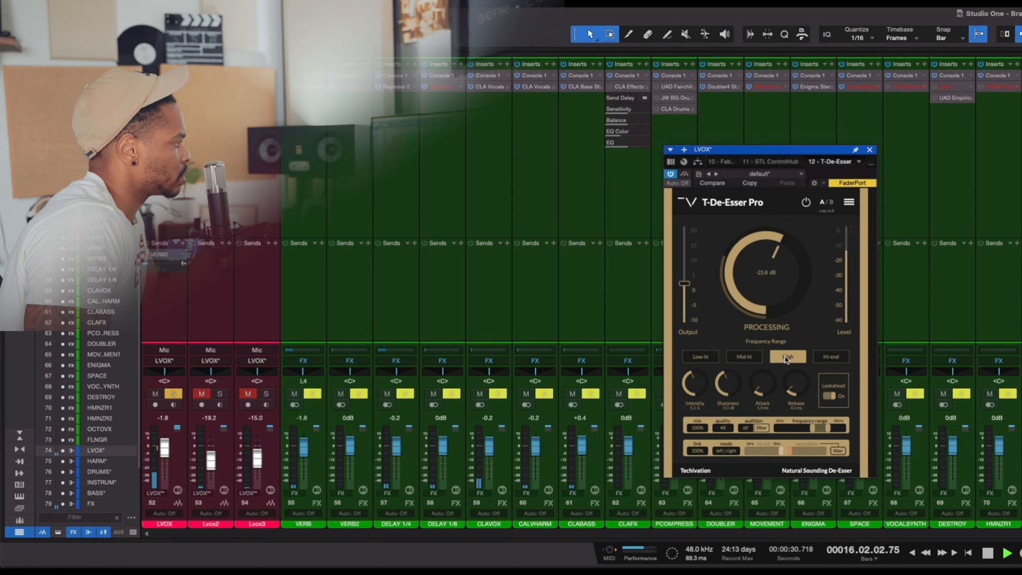
pyautogui.click(824, 358)
pyautogui.click(794, 360)
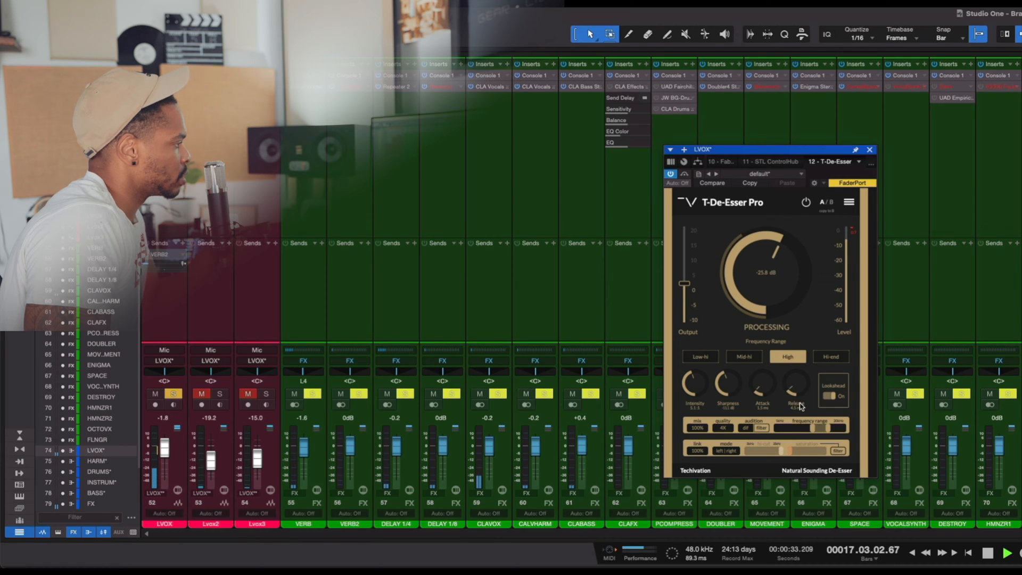
pyautogui.moveTo(829, 428); pyautogui.dragTo(845, 427)
pyautogui.press('space')
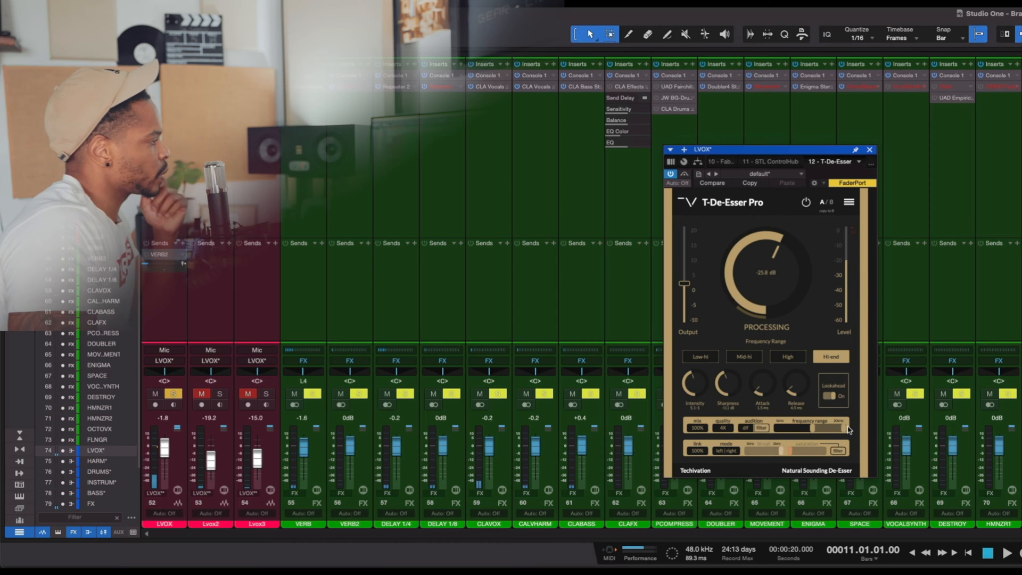
# - Select the High range, extend its upper limit to the maximum, and set processing to -22.4 dB around a short playback
pyautogui.click(787, 360)
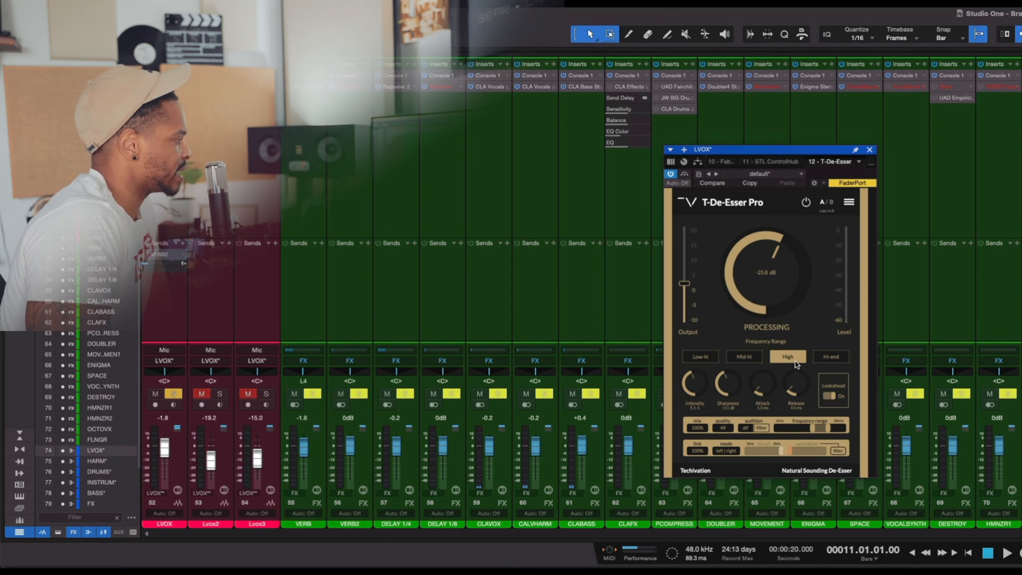
pyautogui.moveTo(829, 428); pyautogui.dragTo(841, 432)
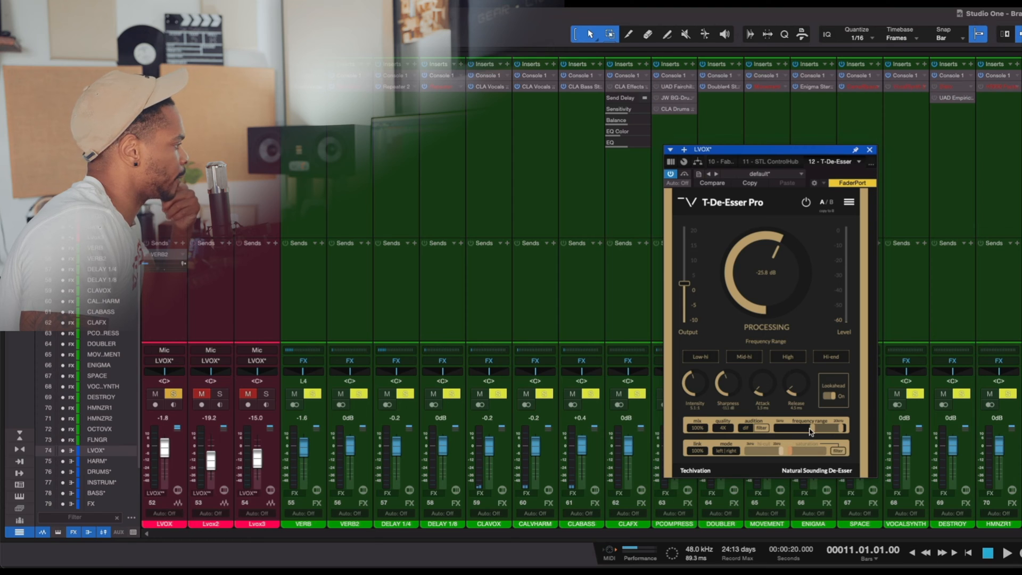
pyautogui.press('space')
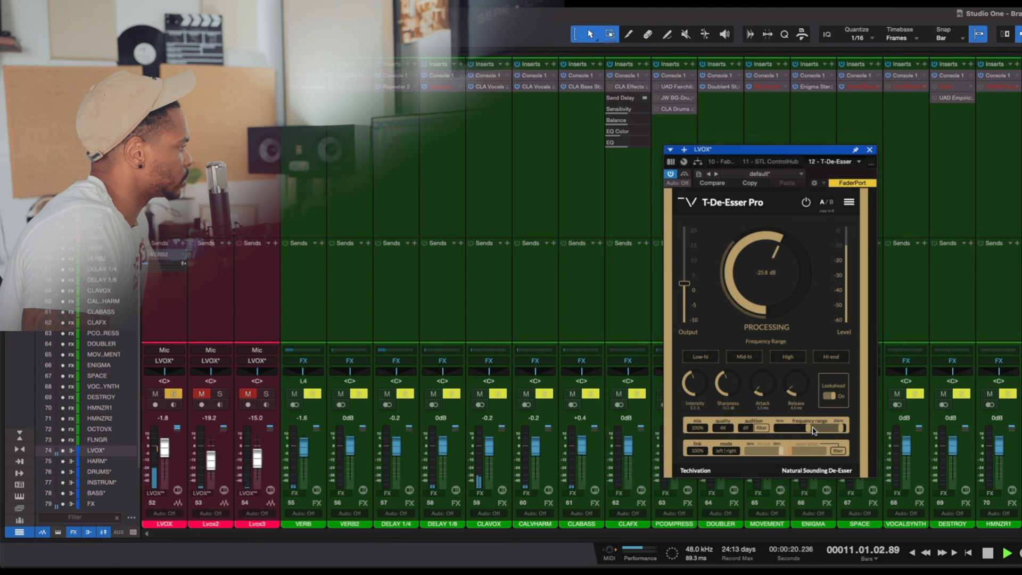
pyautogui.press('space')
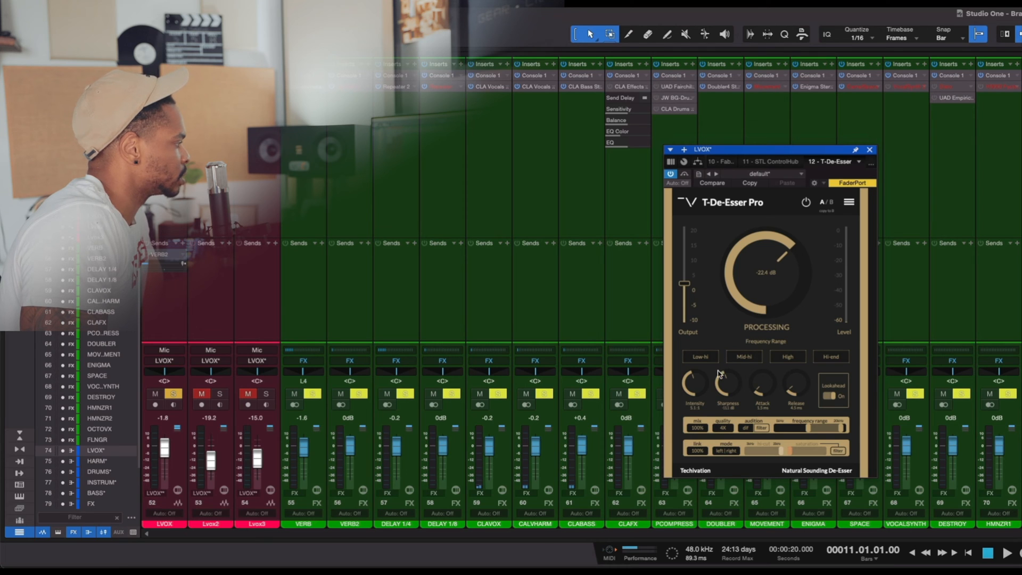
# - Lower the de-esser's intensity and check the filtered sibilance in short playbacks of the mix
pyautogui.press('space')
pyautogui.press('space')
pyautogui.moveTo(696, 382); pyautogui.dragTo(696, 408)
pyautogui.press('space')
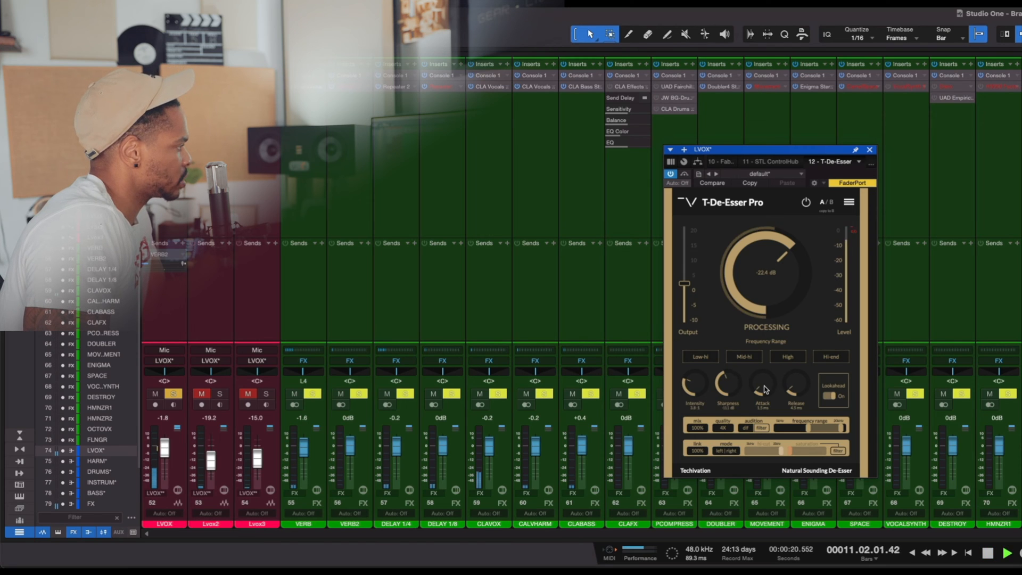
pyautogui.press('space')
# - Switch the audition from filter to diff and set the de-esser's processing to -28.4 dB with the mix playing
pyautogui.click(760, 428)
pyautogui.click(746, 429)
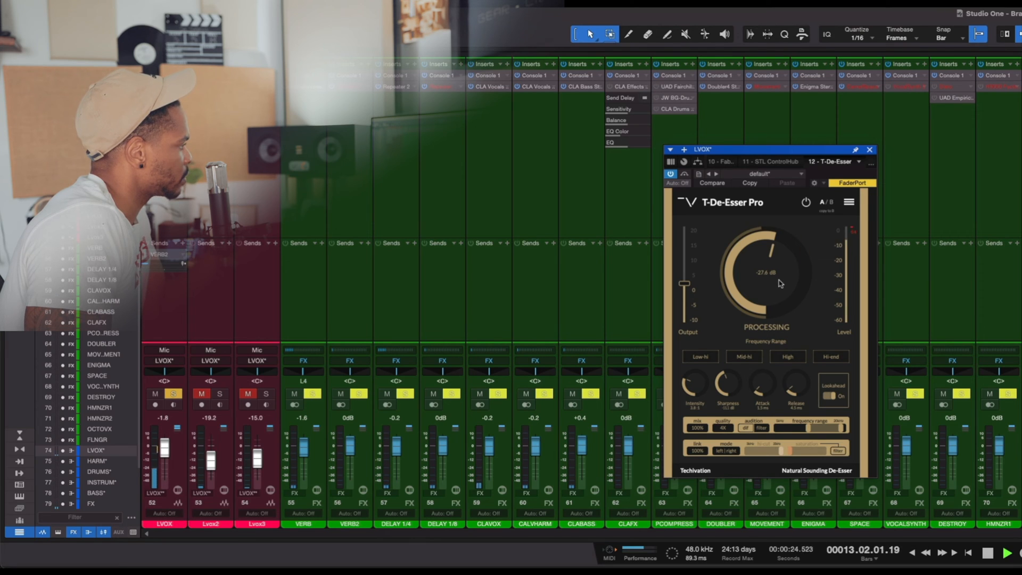
pyautogui.press('space')
pyautogui.press('space')
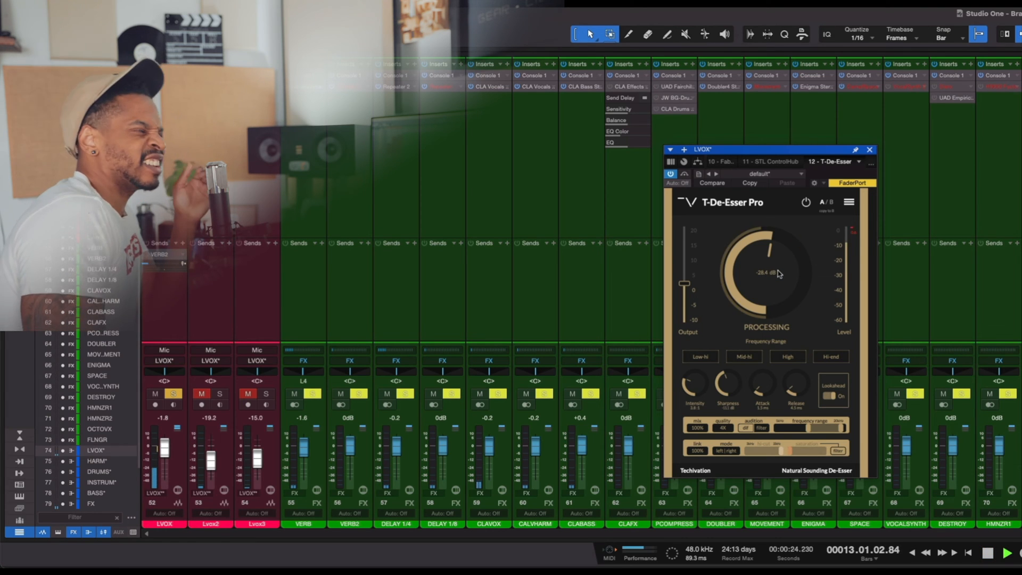
pyautogui.press('space')
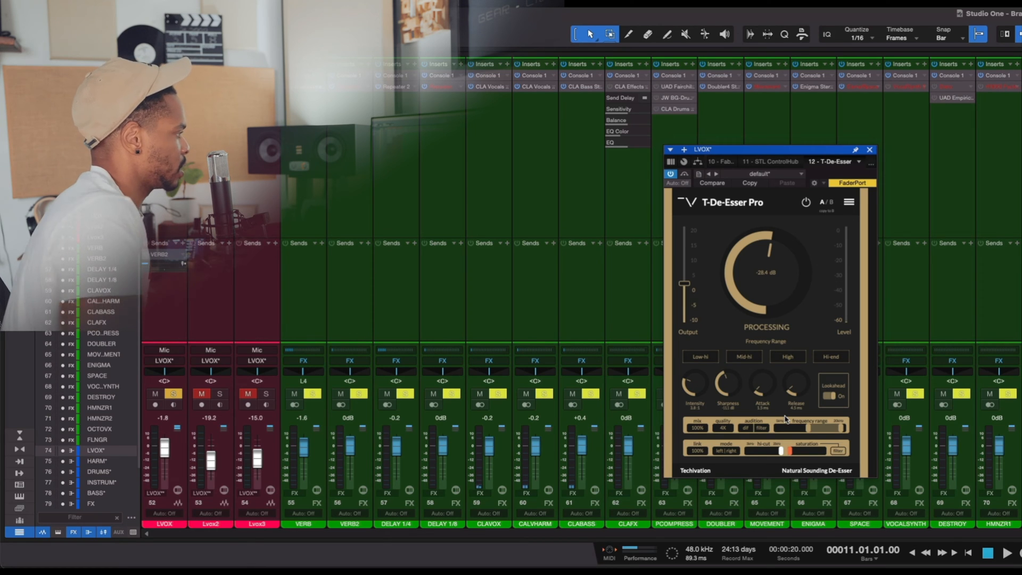
# - Play the vocal with T-De-Esser Pro bypassed and active to compare the de-essing
pyautogui.press('space')
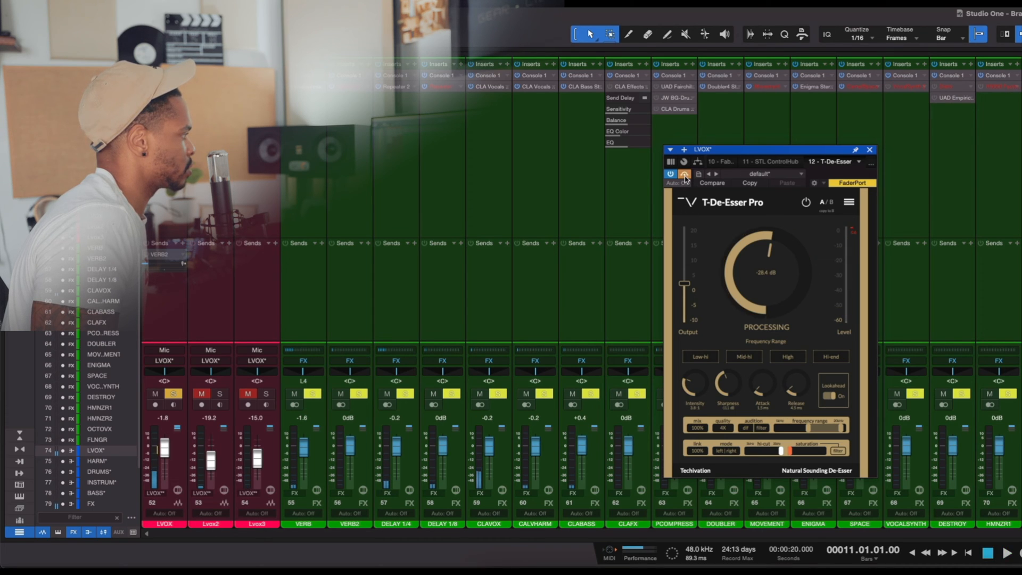
pyautogui.click(685, 175)
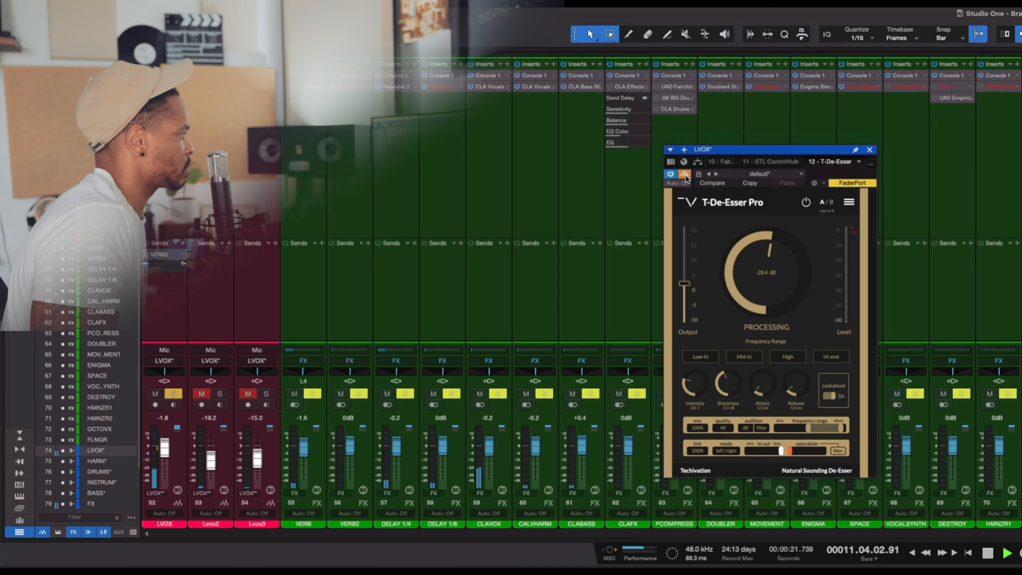
pyautogui.press('space')
pyautogui.click(685, 175)
pyautogui.press('space')
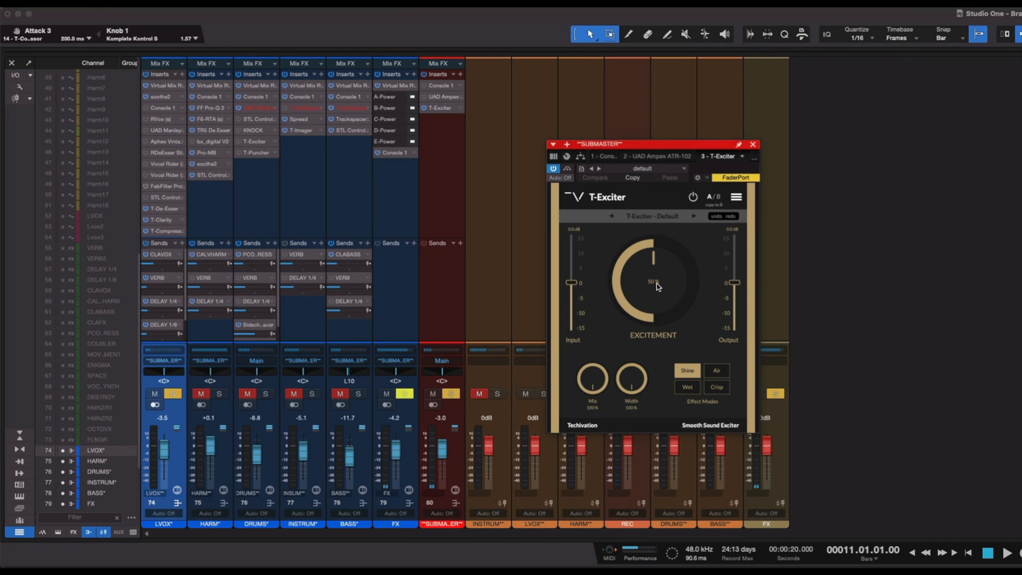
# - Set the excitement of the submaster's T-Exciter to 54%, and view its preset menu without choosing a preset
pyautogui.moveTo(649, 287)
pyautogui.mouseDown()
pyautogui.moveTo(660, 266)
pyautogui.moveTo(660, 285)
pyautogui.mouseUp()
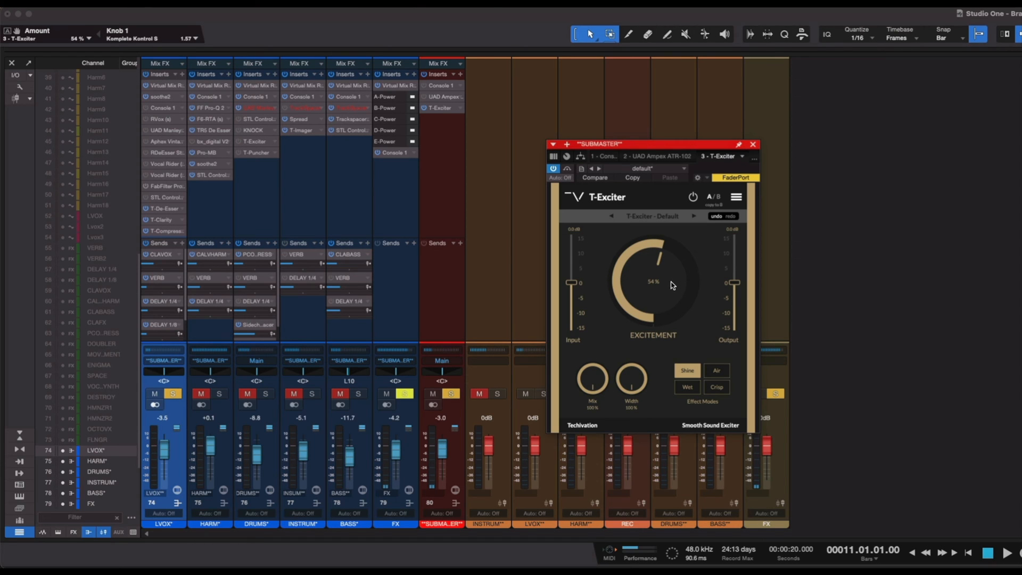
pyautogui.click(670, 218)
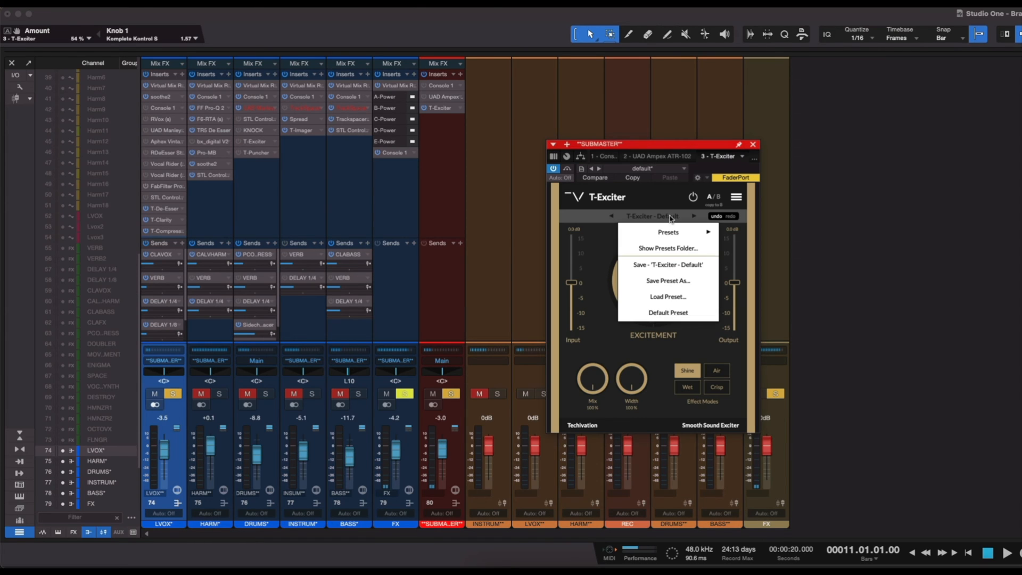
pyautogui.click(605, 250)
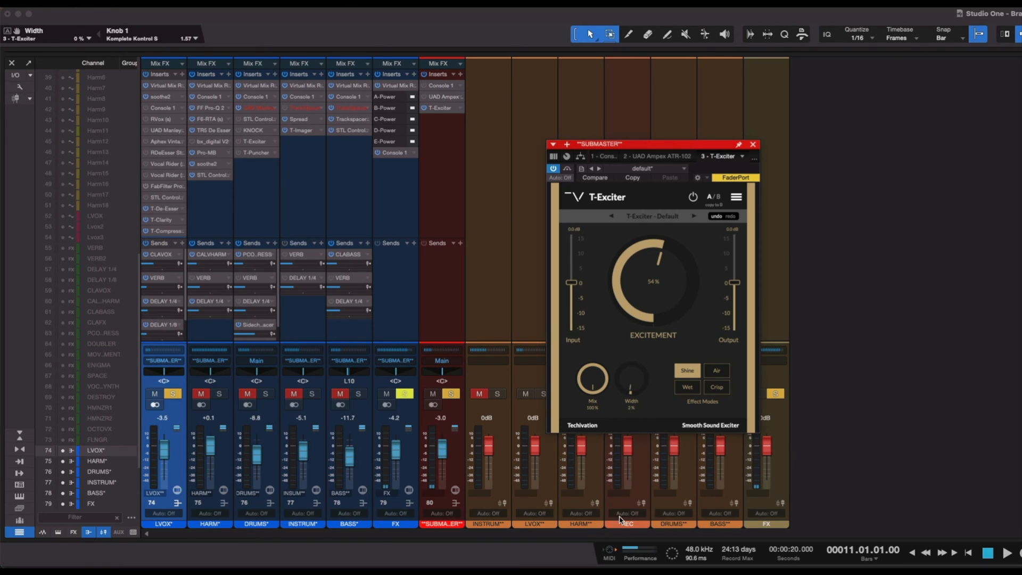
# - Return T-Exciter's Width to 100% and try the other effect modes, finishing on Shine
pyautogui.moveTo(620, 521); pyautogui.dragTo(615, 279)
pyautogui.moveTo(617, 526); pyautogui.dragTo(616, 250)
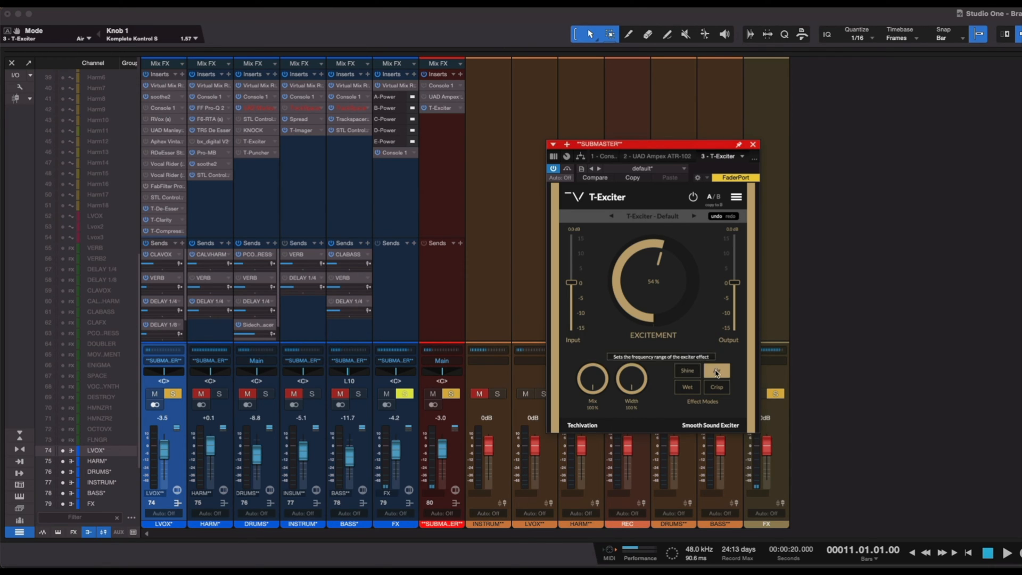
pyautogui.click(718, 387)
pyautogui.click(687, 388)
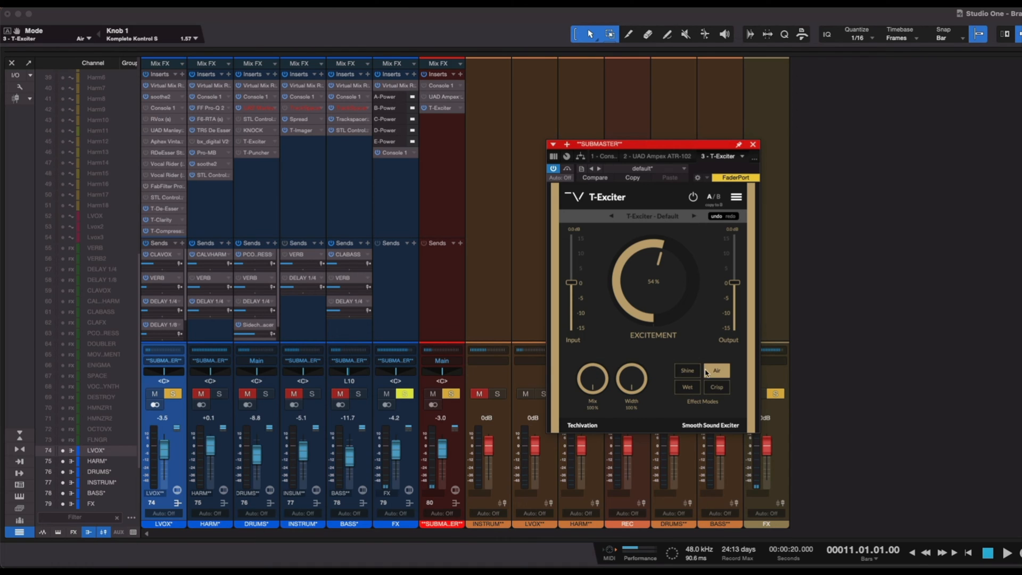
pyautogui.click(687, 372)
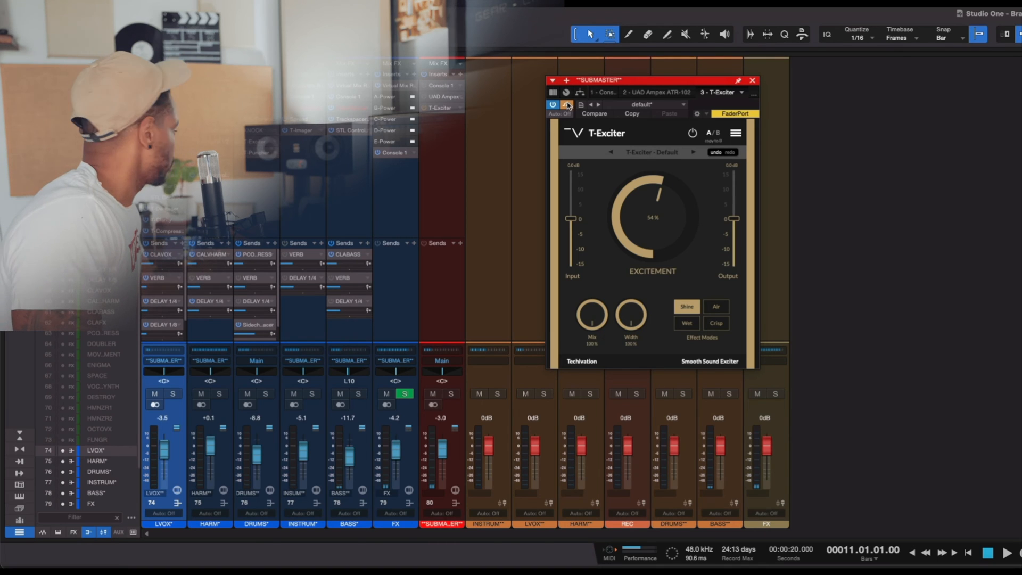
# - Play the mix with T-Exciter taken out of bypass and set its excitement to 31%
pyautogui.press('space')
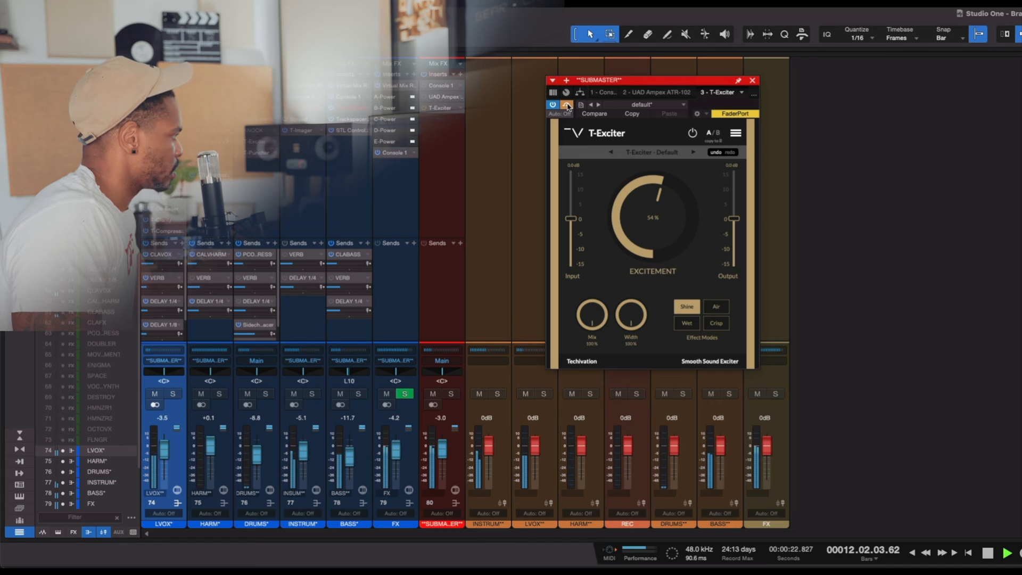
pyautogui.click(567, 105)
pyautogui.moveTo(616, 82); pyautogui.dragTo(590, 96)
pyautogui.moveTo(634, 229); pyautogui.dragTo(628, 253)
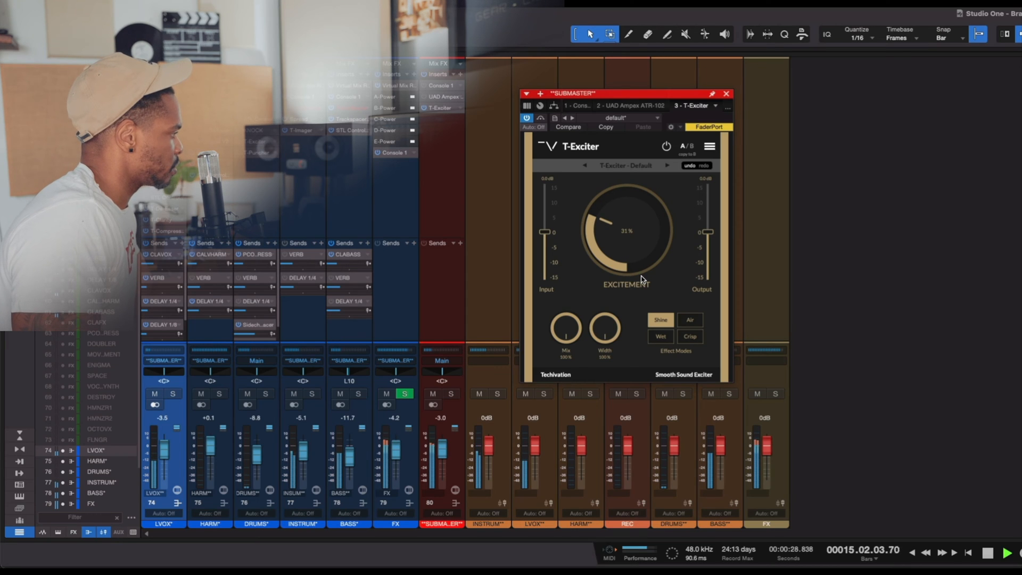
pyautogui.moveTo(608, 336); pyautogui.dragTo(590, 299)
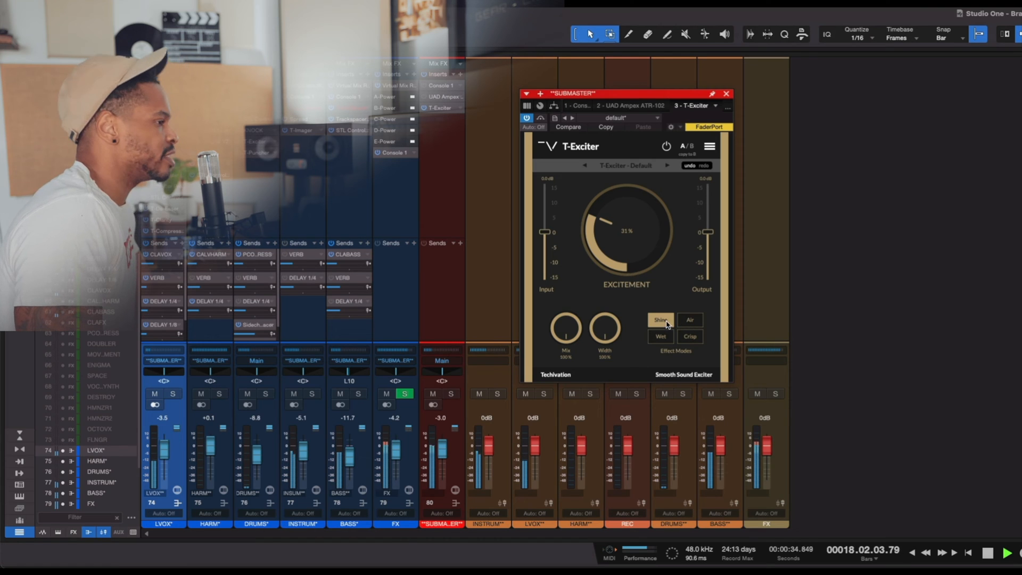
pyautogui.press('space')
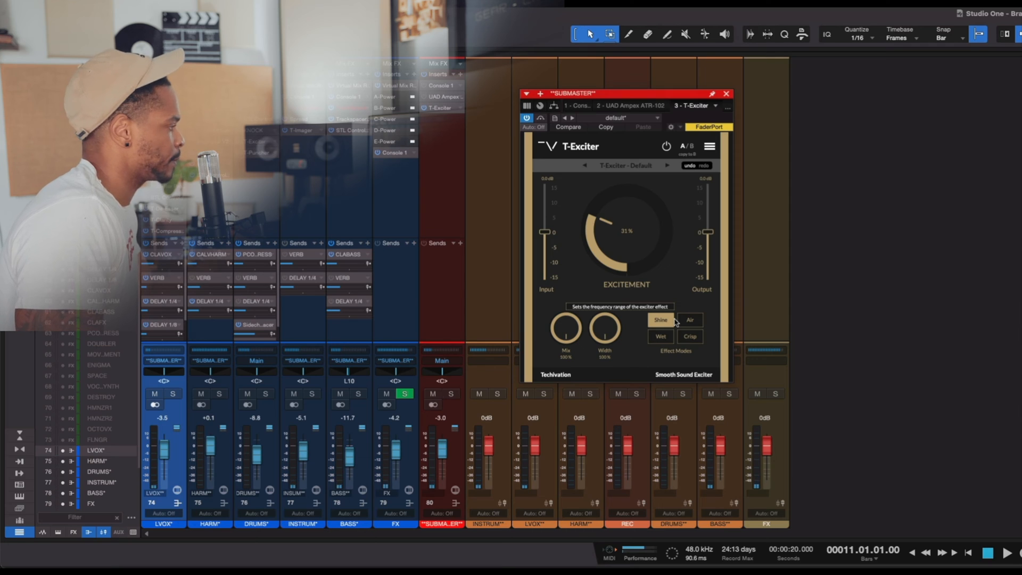
# - Audition T-Exciter's Crisp mode during playback, comparing the plug-in bypassed and active
pyautogui.click(690, 336)
pyautogui.press('space')
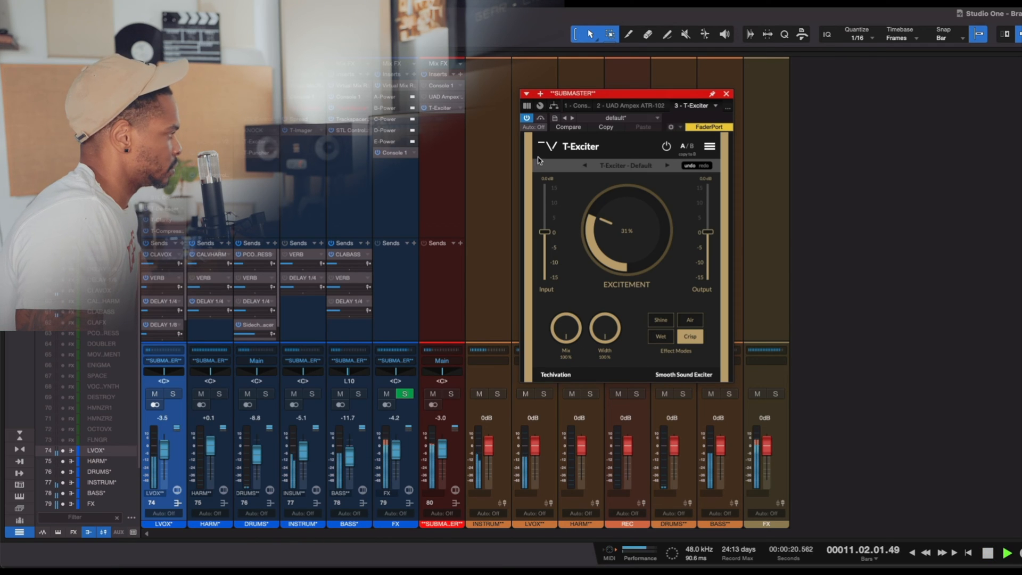
pyautogui.click(541, 119)
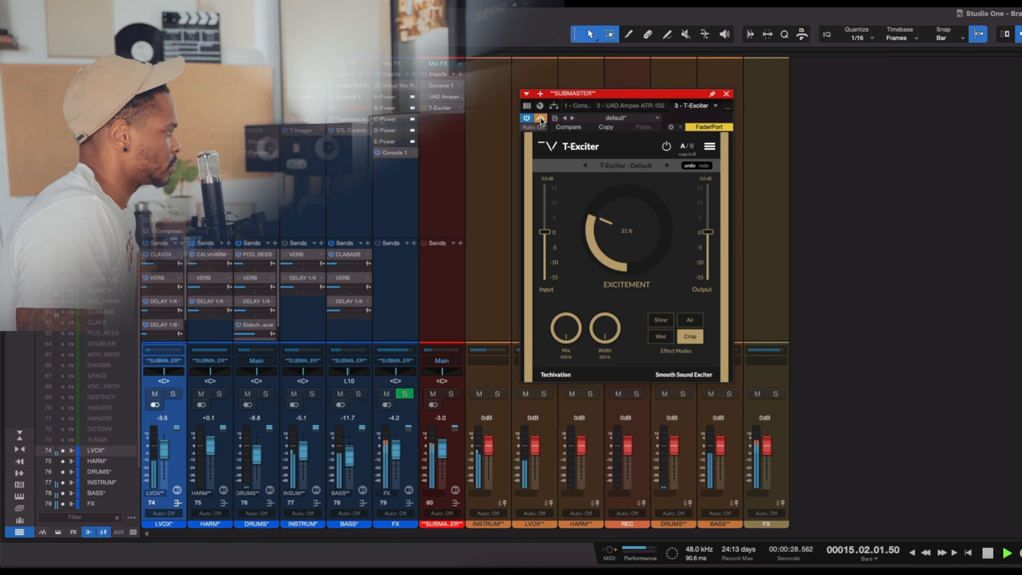
pyautogui.click(541, 119)
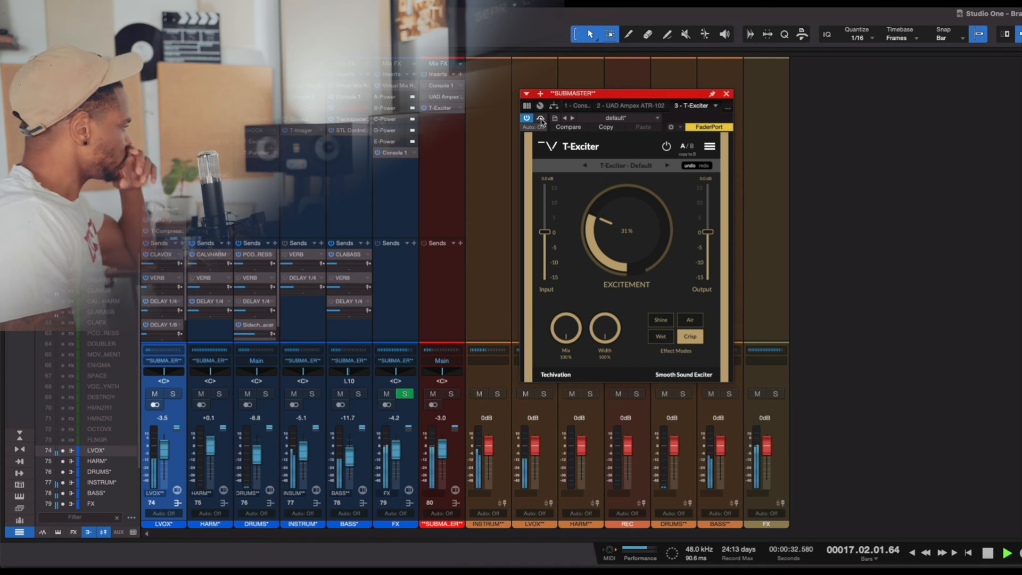
pyautogui.press('space')
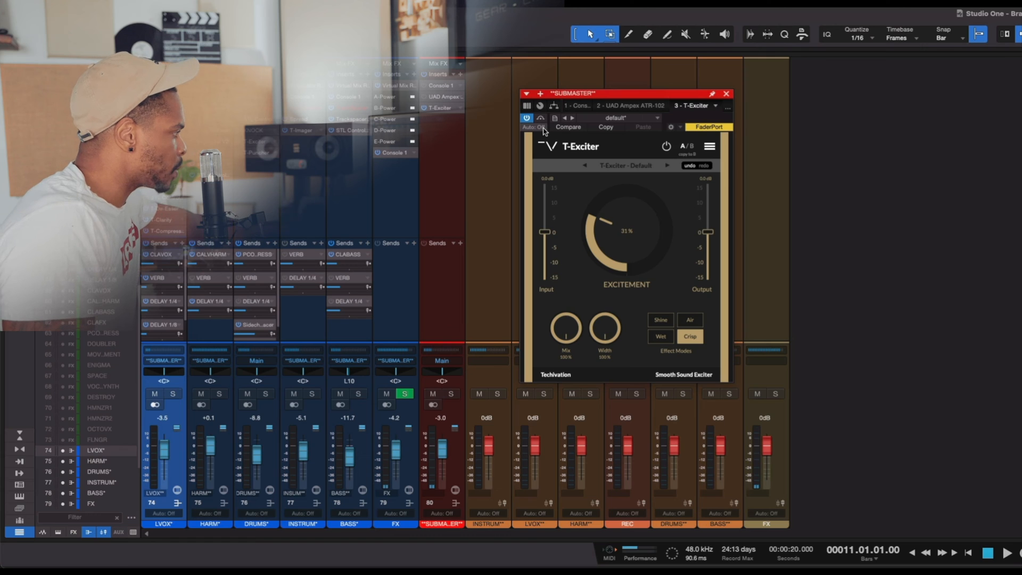
# - Return T-Exciter to Shine mode and insert T-Imager after it on the submaster, keeping the balance at 0.5
pyautogui.click(664, 322)
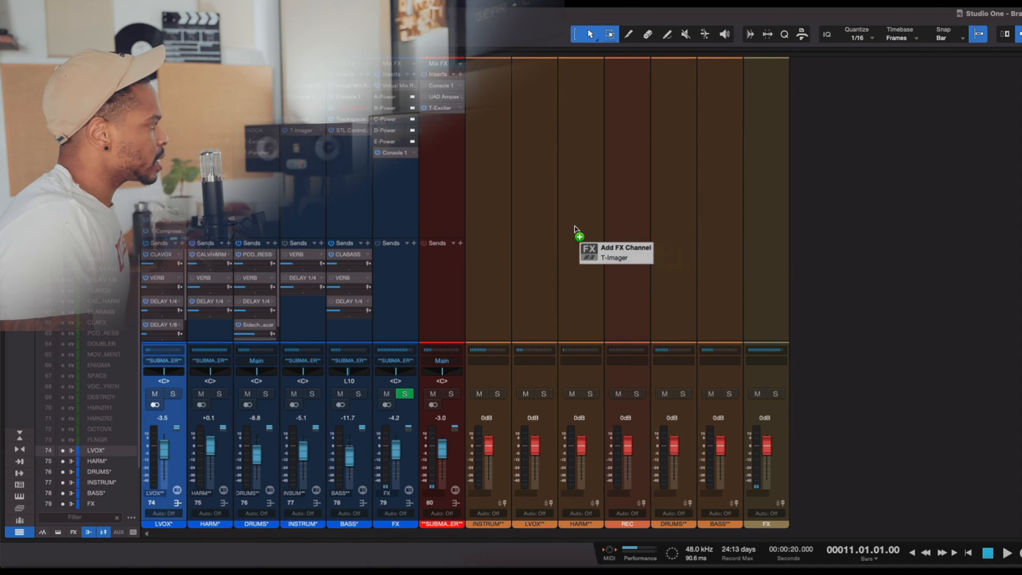
pyautogui.moveTo(574, 227); pyautogui.dragTo(450, 168)
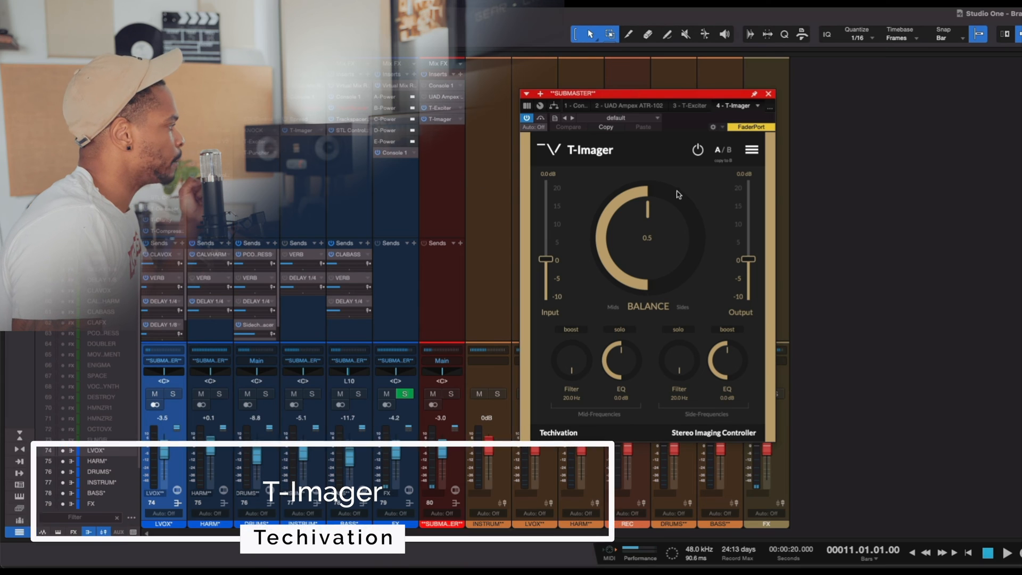
pyautogui.moveTo(660, 260); pyautogui.dragTo(658, 294)
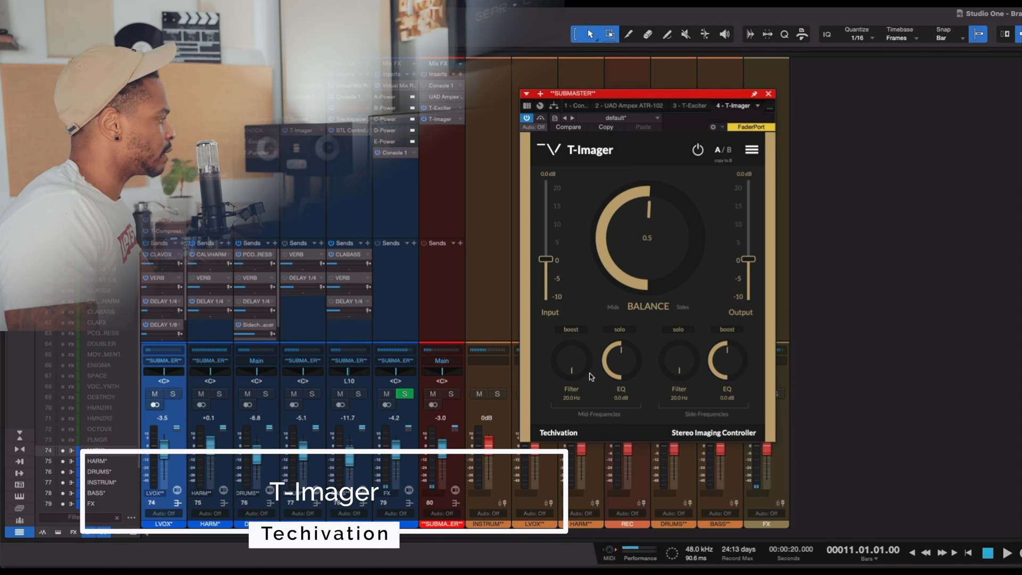
# - Lower T-Imager's mid-frequency EQ to -1.2 dB
pyautogui.moveTo(623, 367); pyautogui.dragTo(625, 373)
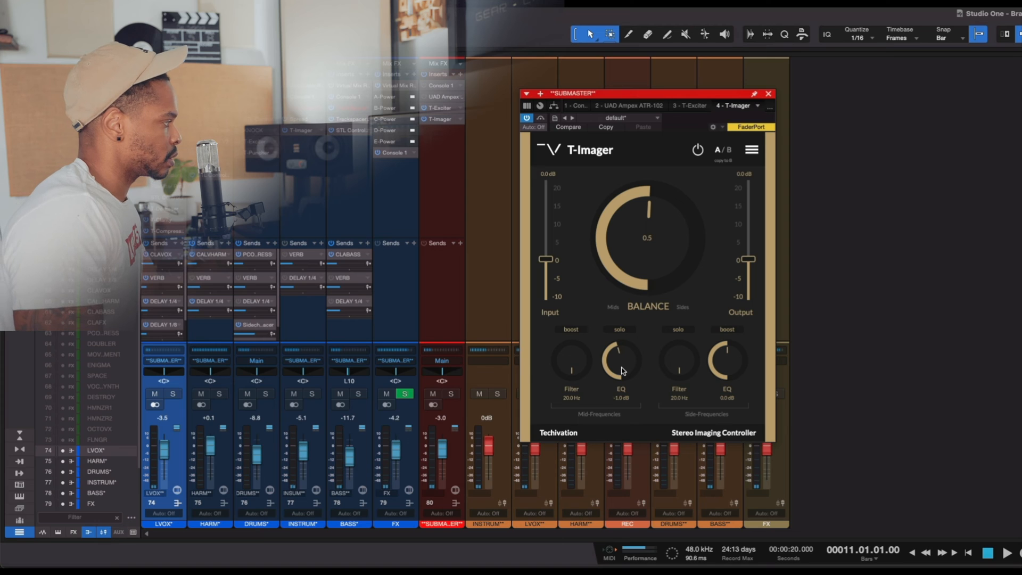
pyautogui.moveTo(625, 369)
pyautogui.mouseDown()
pyautogui.moveTo(621, 414)
pyautogui.moveTo(627, 318)
pyautogui.moveTo(619, 363)
pyautogui.mouseUp()
pyautogui.press('space')
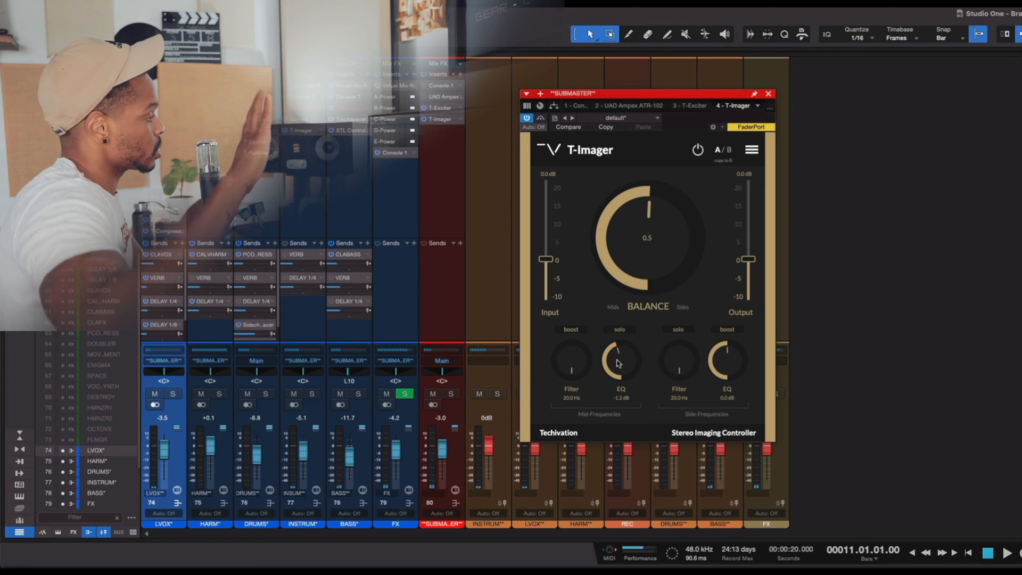
# - Enable T-Imager's mid-frequency boost and vary the mid EQ in PluginDoctor to examine the response curve
pyautogui.click(580, 331)
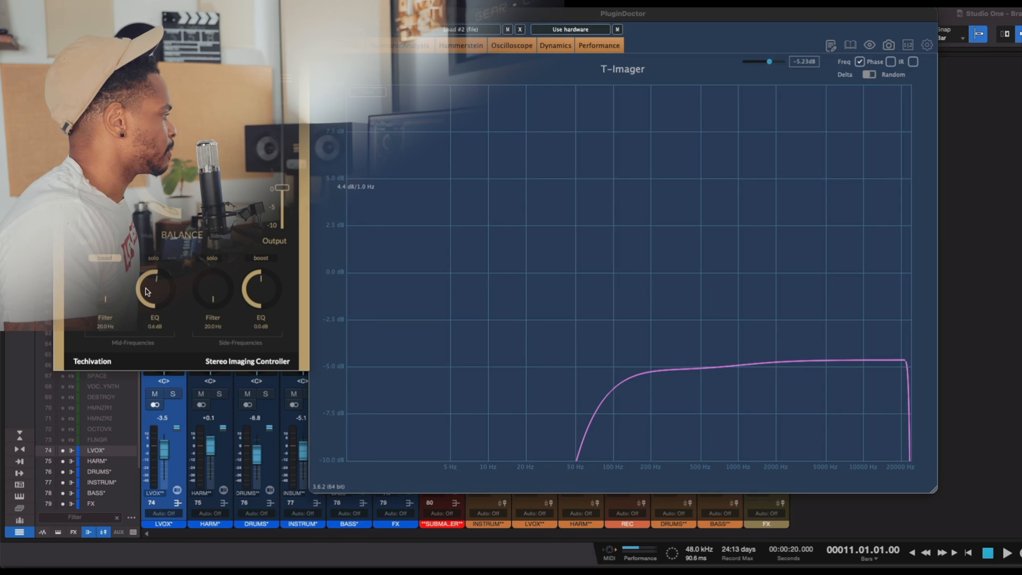
pyautogui.moveTo(149, 291); pyautogui.dragTo(149, 281)
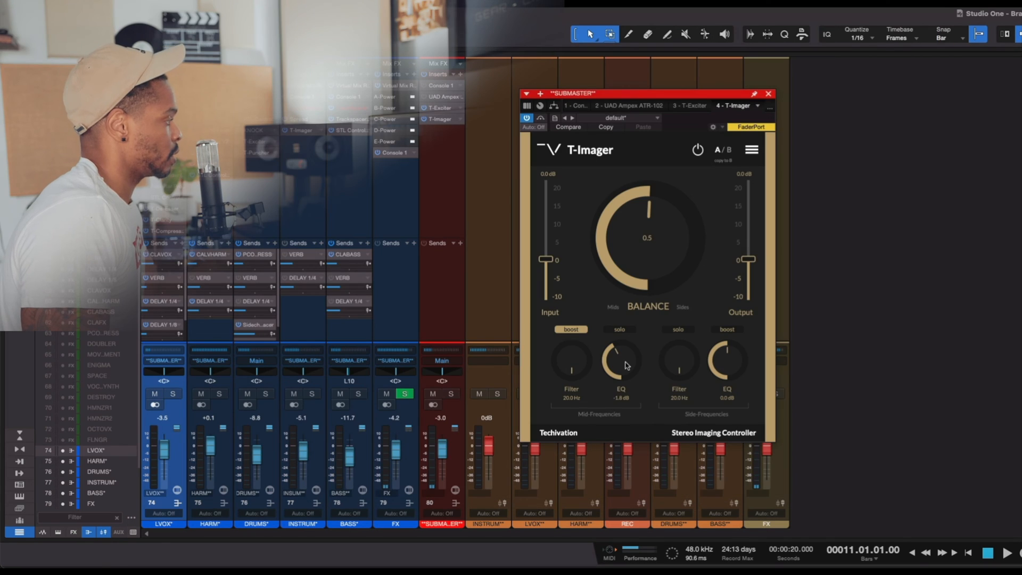
# - Compare mid EQ amounts with boost on and off during playback, settling on -1.5 dB with boost enabled
pyautogui.press('space')
pyautogui.moveTo(627, 365)
pyautogui.mouseDown()
pyautogui.moveTo(620, 411)
pyautogui.moveTo(617, 305)
pyautogui.moveTo(613, 369)
pyautogui.mouseUp()
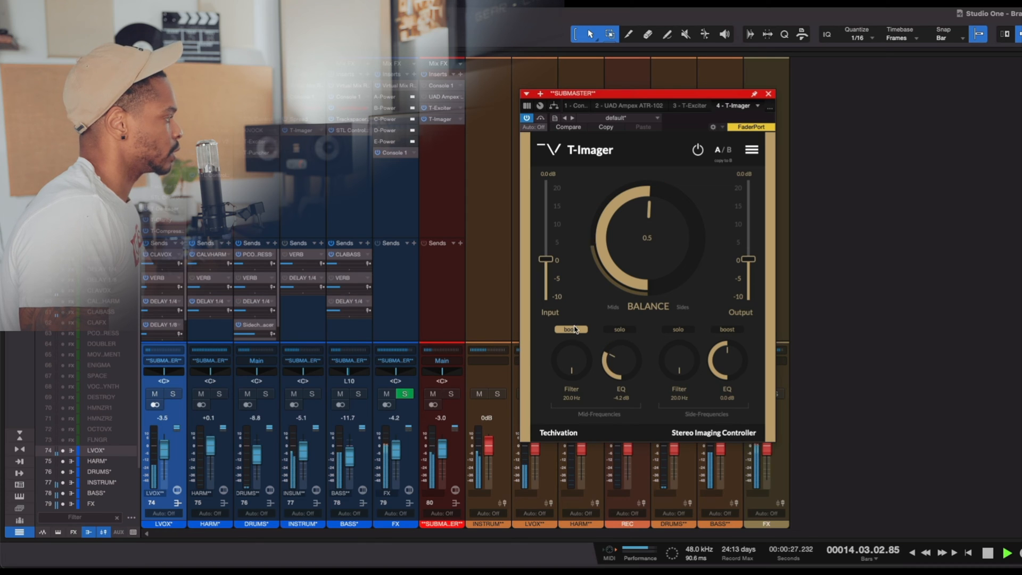
pyautogui.press('space')
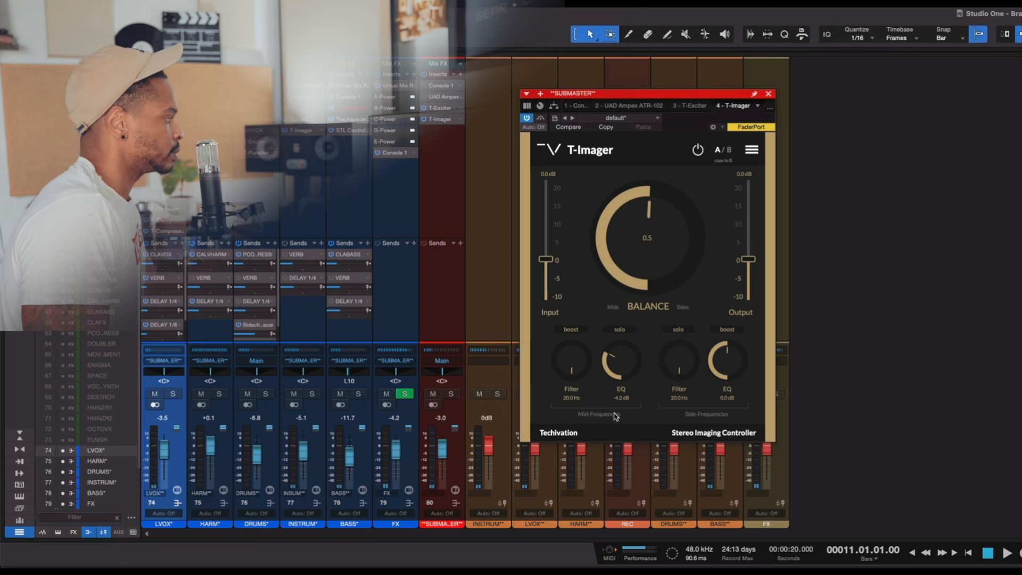
pyautogui.press('space')
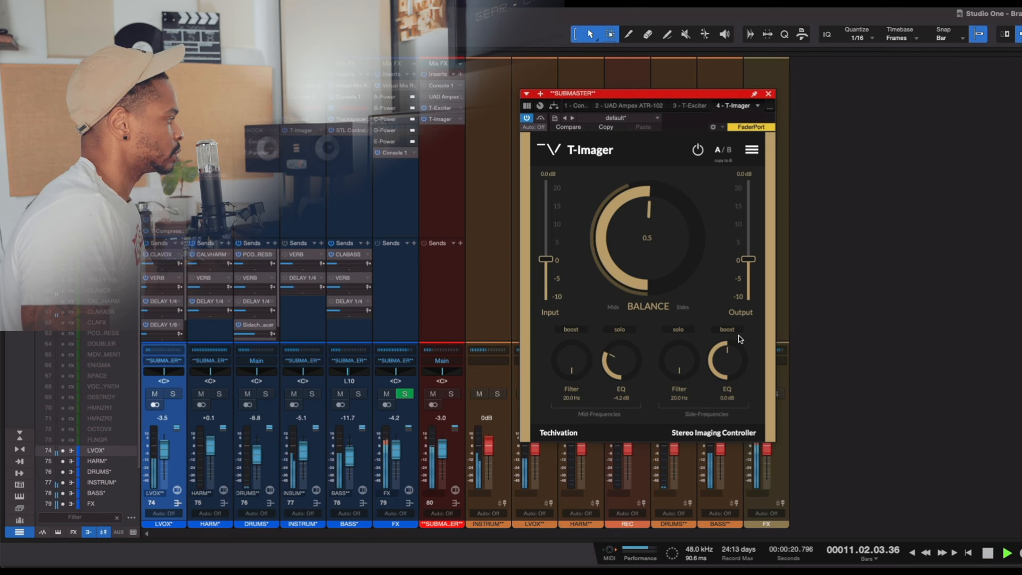
pyautogui.moveTo(623, 361); pyautogui.dragTo(622, 348)
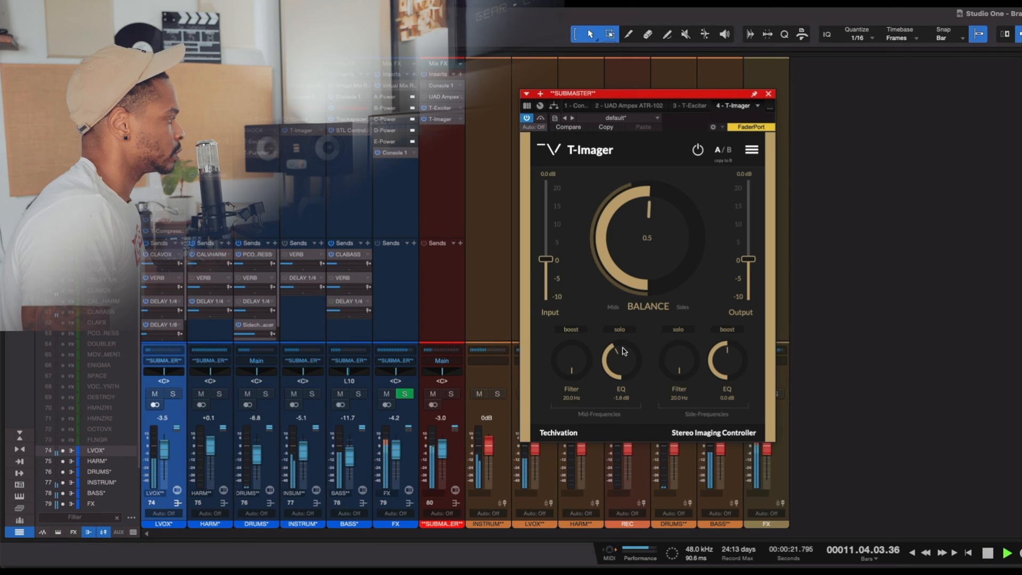
pyautogui.click(571, 330)
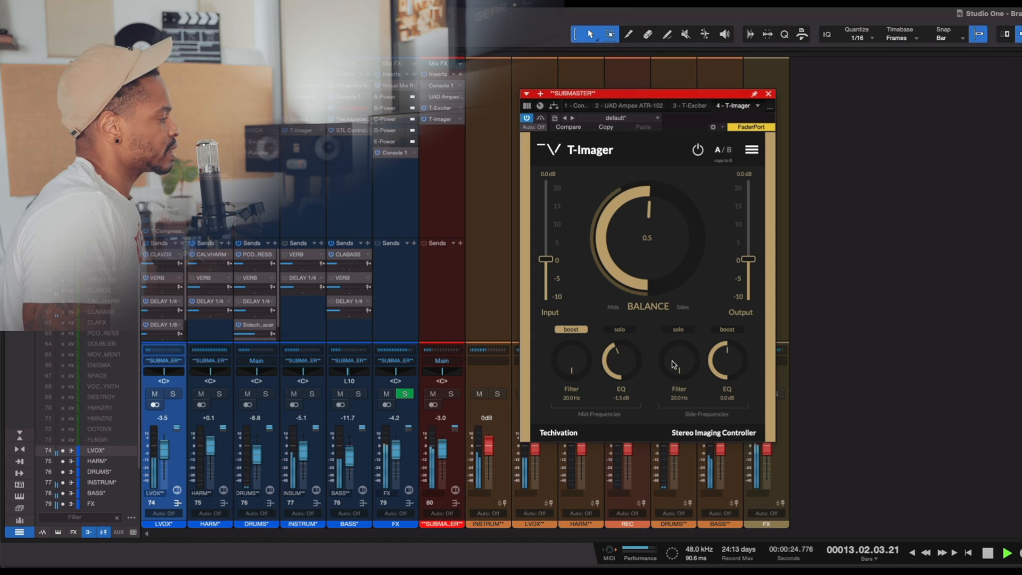
pyautogui.press('space')
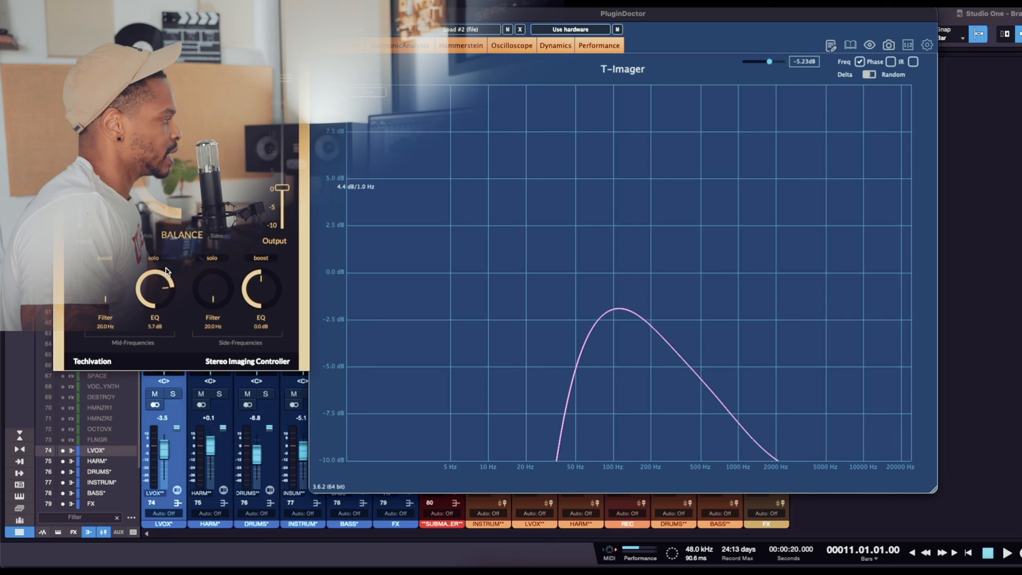
# - Switch to PluginDoctor and vary T-Imager's mid EQ and boost to compare the response curves
pyautogui.moveTo(156, 305)
pyautogui.mouseDown()
pyautogui.moveTo(138, 275)
pyautogui.moveTo(160, 280)
pyautogui.moveTo(172, 234)
pyautogui.moveTo(166, 290)
pyautogui.mouseUp()
pyautogui.click(109, 259)
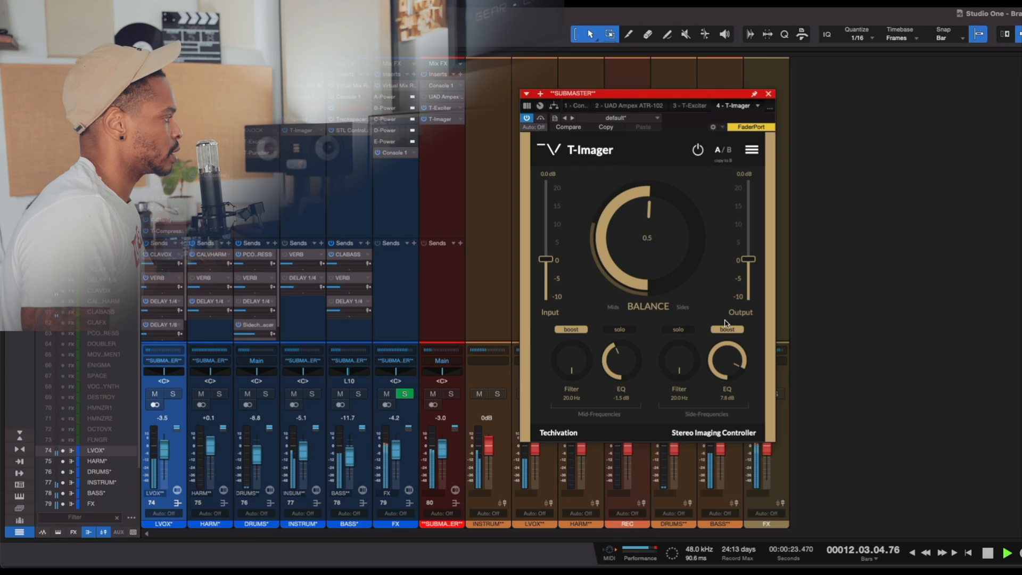
# - Set T-Imager's side EQ to -1.9 dB with side boost enabled and its balance to 0.57, and close the plug-in
pyautogui.moveTo(725, 349); pyautogui.dragTo(727, 362)
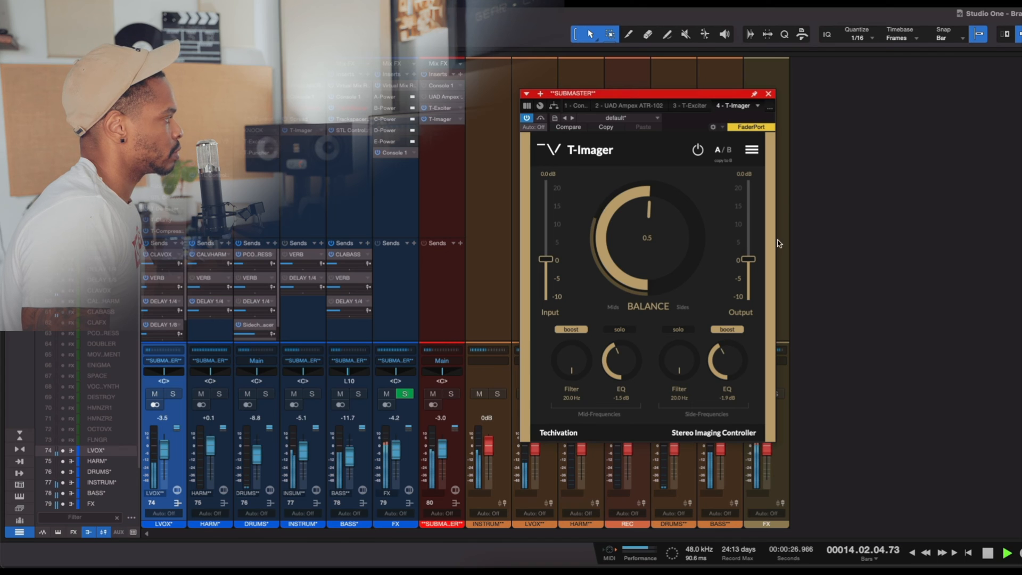
pyautogui.click(543, 121)
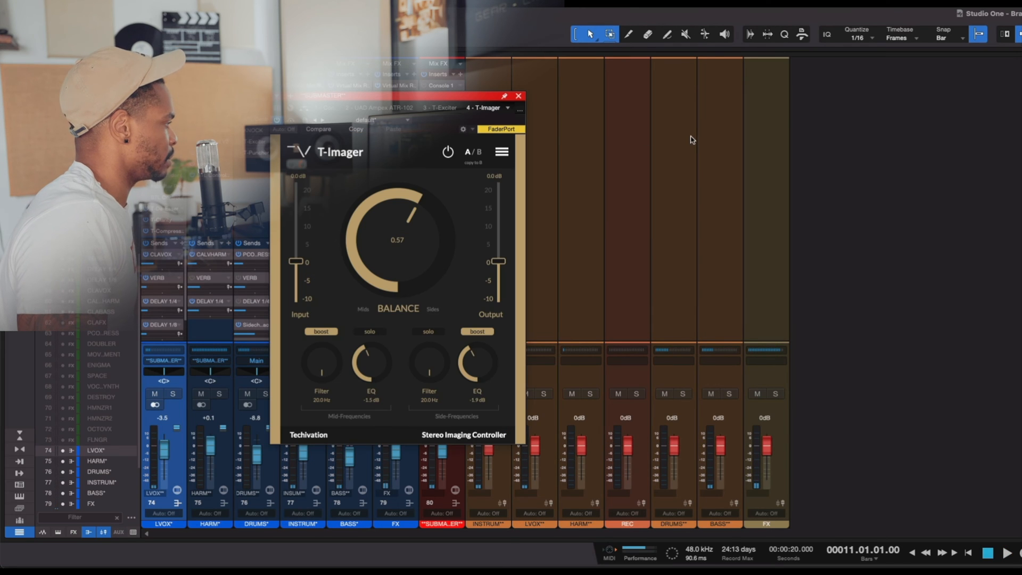
pyautogui.click(519, 96)
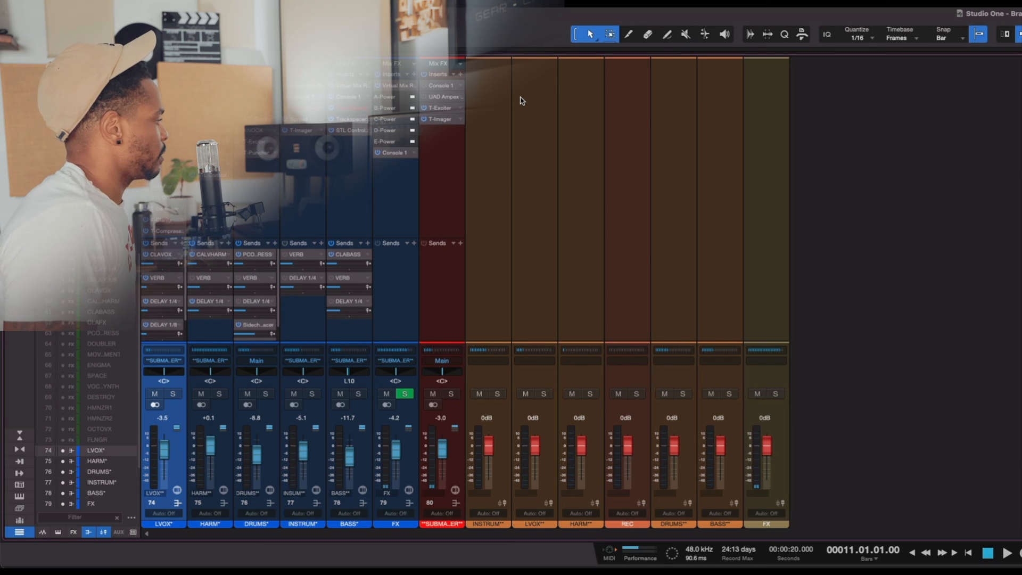
# - Play the mix and reopen T-Imager on the submaster to listen to the stereo image
pyautogui.press('space')
pyautogui.click(452, 387)
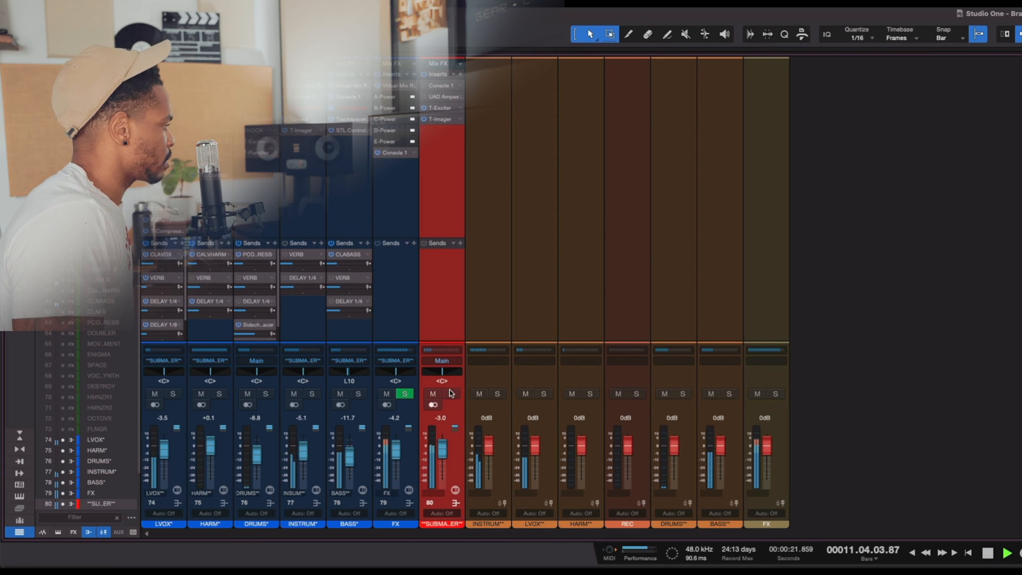
pyautogui.click(445, 119)
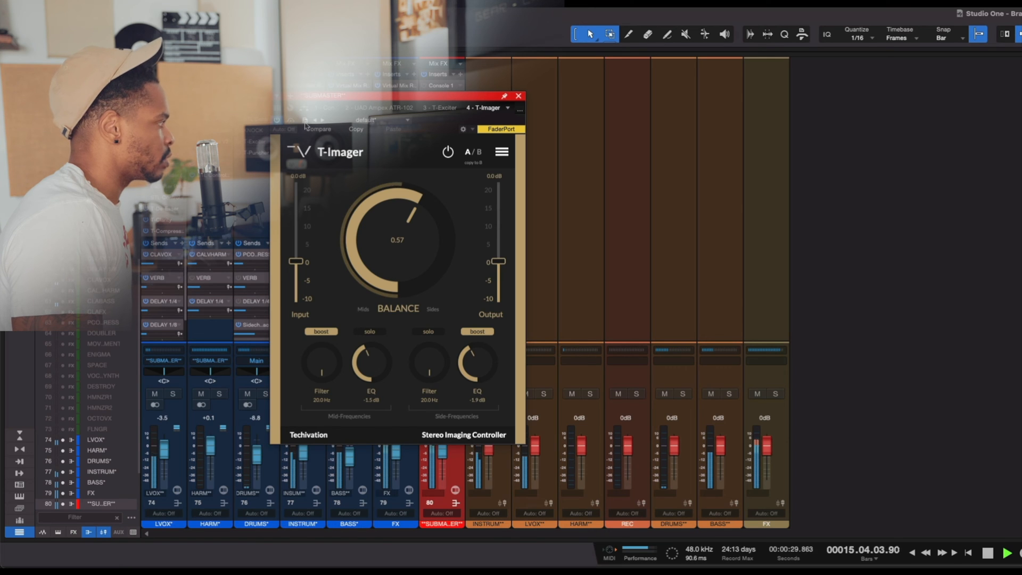
pyautogui.press('space')
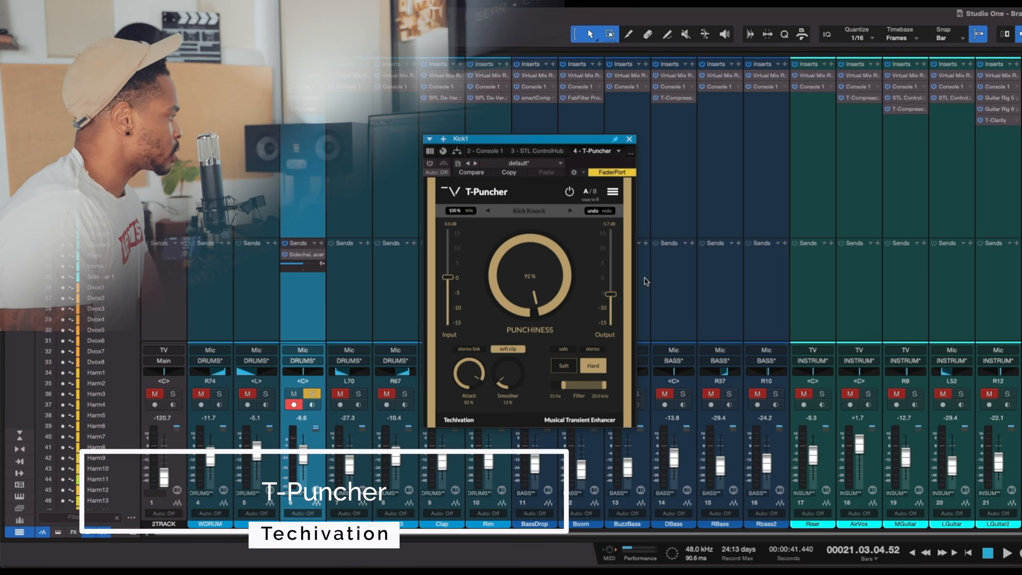
# - On Kick1's T-Puncher, set the punchiness to 95%, the filter's lower limit to 48 Hz and the channel mode to mid
pyautogui.moveTo(527, 289); pyautogui.dragTo(527, 279)
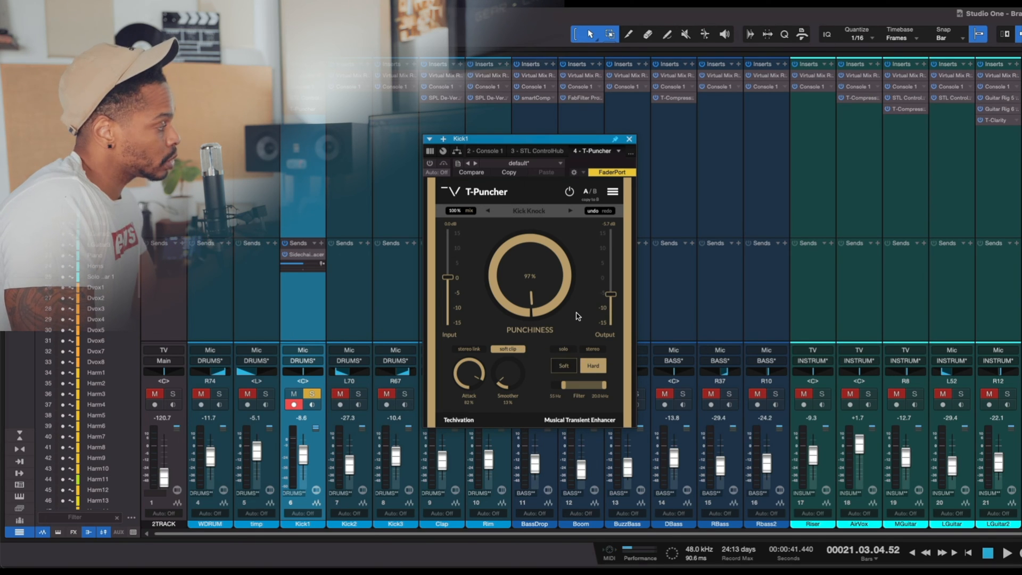
pyautogui.moveTo(570, 390); pyautogui.dragTo(563, 387)
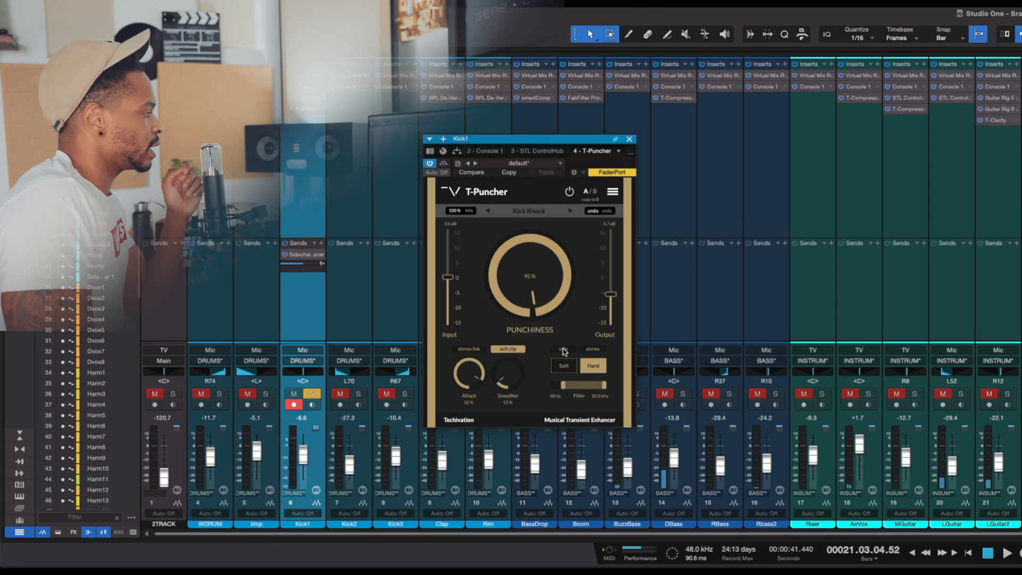
pyautogui.click(599, 350)
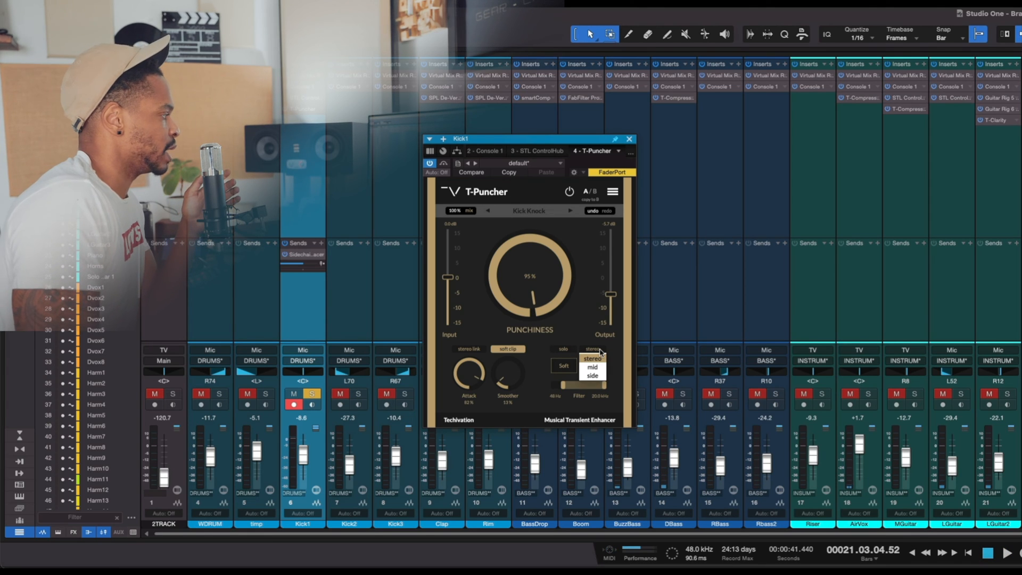
pyautogui.click(593, 367)
pyautogui.click(599, 350)
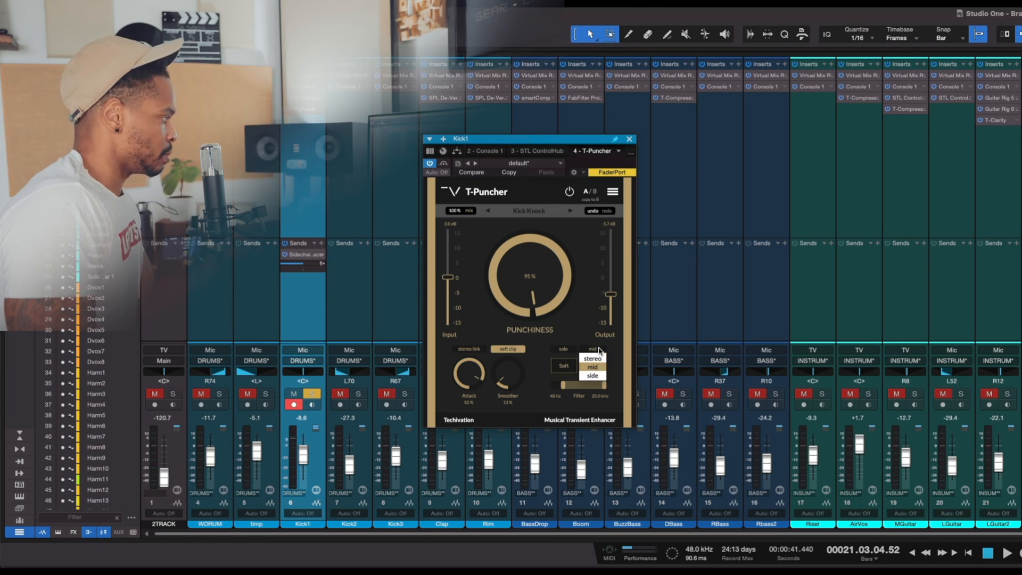
pyautogui.click(592, 367)
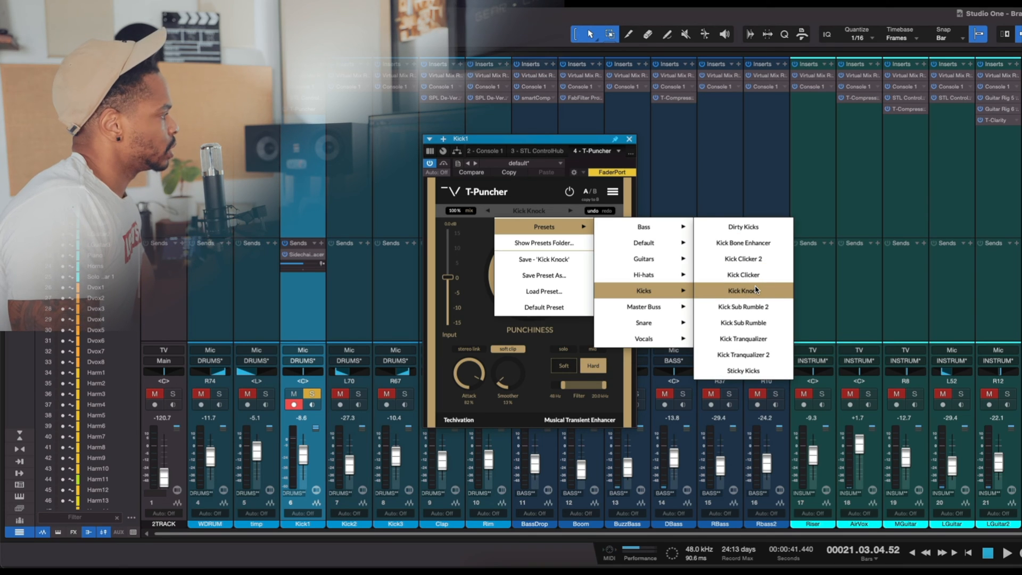
# - Load the Dirty Kicks preset in T-Puncher and play the mix to compare it bypassed and active
pyautogui.click(760, 230)
pyautogui.press('space')
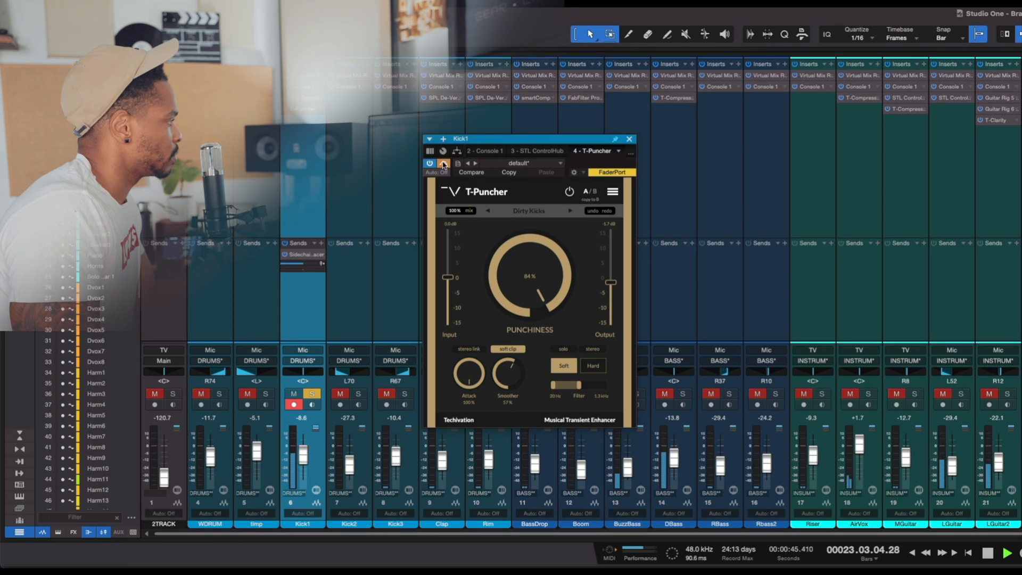
pyautogui.moveTo(474, 145); pyautogui.dragTo(441, 119)
pyautogui.press('space')
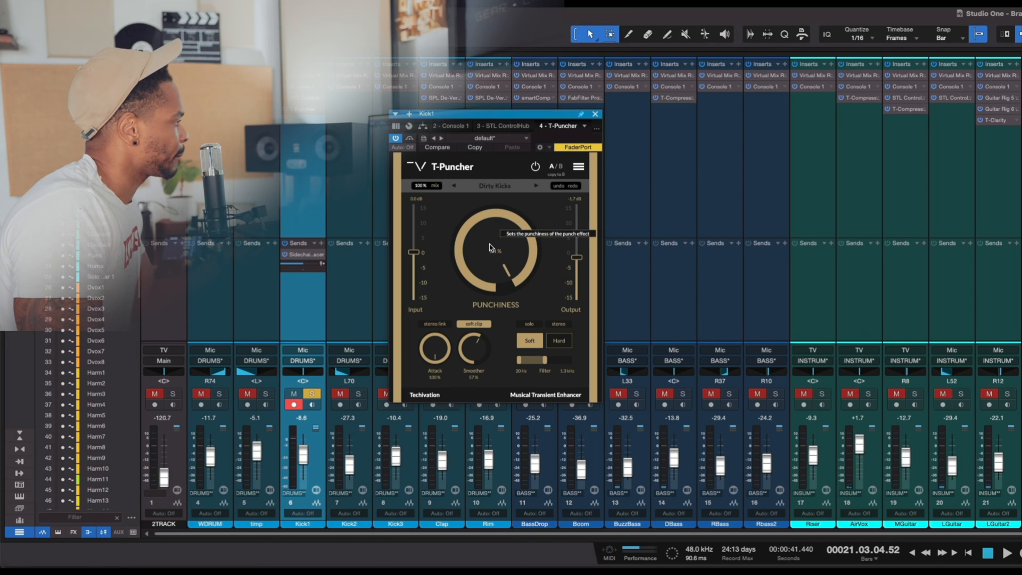
# - Set Kick1's T-Puncher punchiness to 81% and toggle its soft clip off and on while the kick plays
pyautogui.press('space')
pyautogui.moveTo(490, 245)
pyautogui.mouseDown()
pyautogui.moveTo(495, 266)
pyautogui.moveTo(507, 250)
pyautogui.mouseUp()
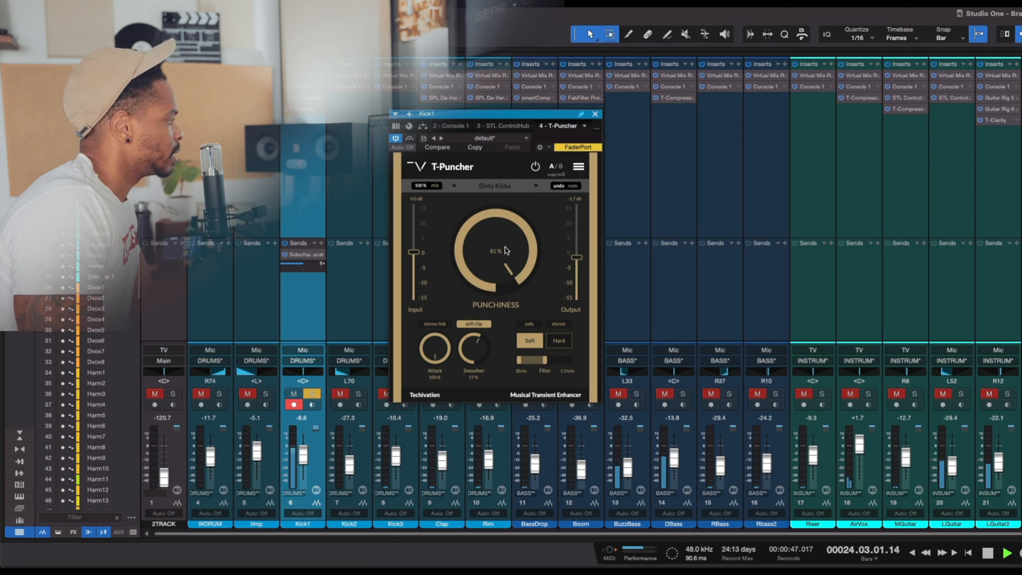
pyautogui.press('space')
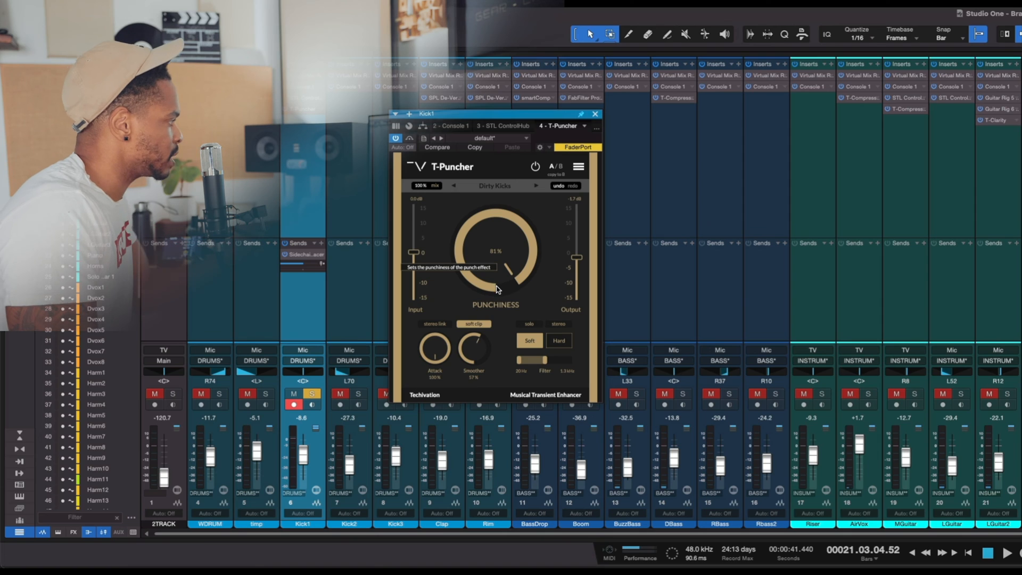
pyautogui.press('space')
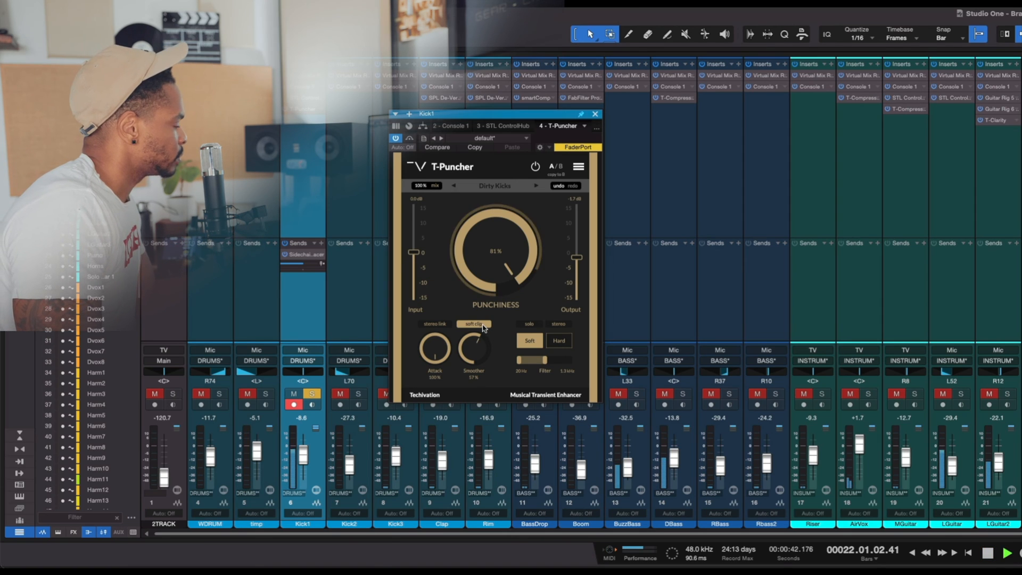
pyautogui.click(482, 326)
pyautogui.click(483, 325)
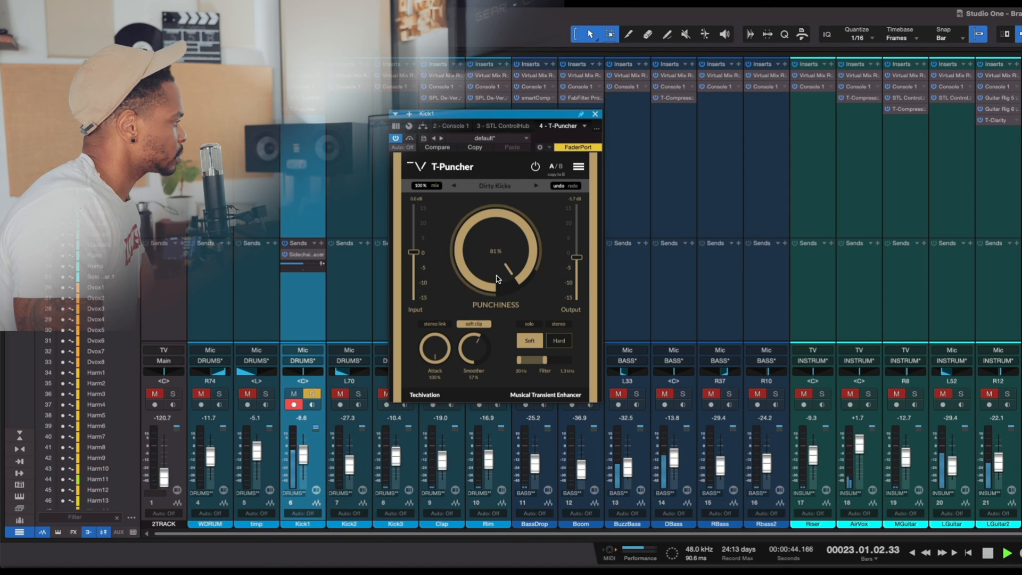
# - Compare T-Puncher's soft and hard punch modes during playback and leave the mode on Hard
pyautogui.click(560, 343)
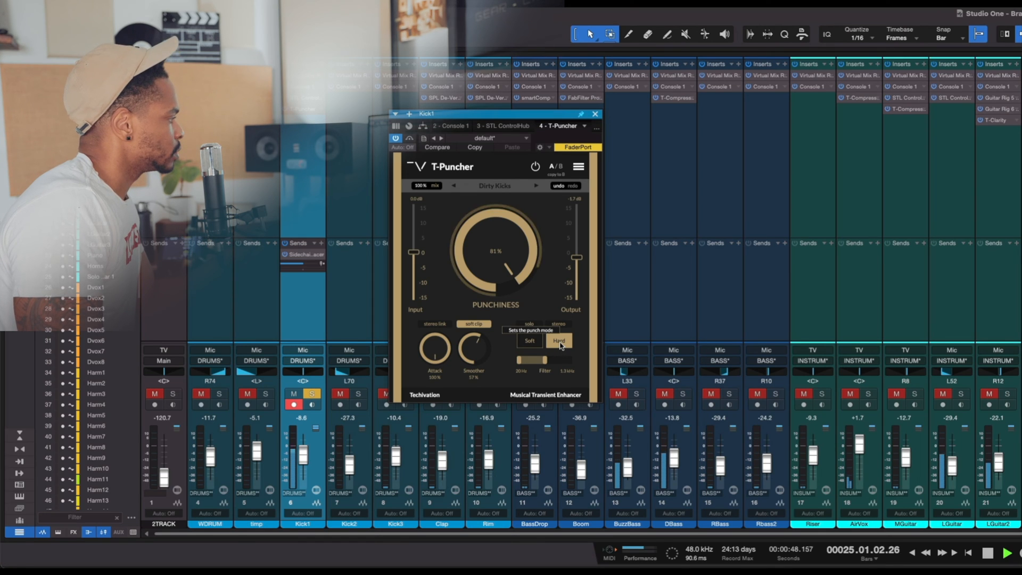
pyautogui.press('space')
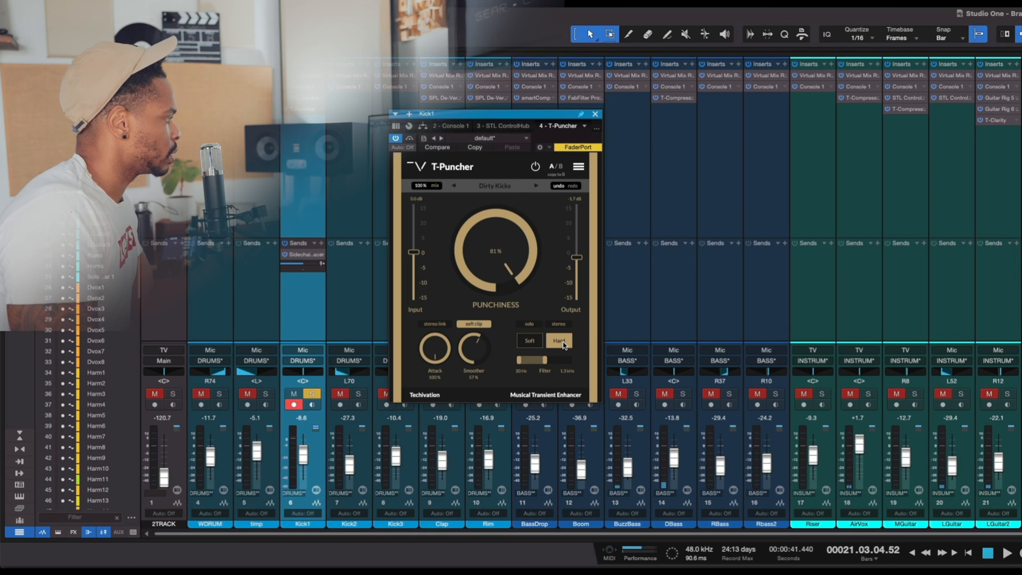
pyautogui.press('space')
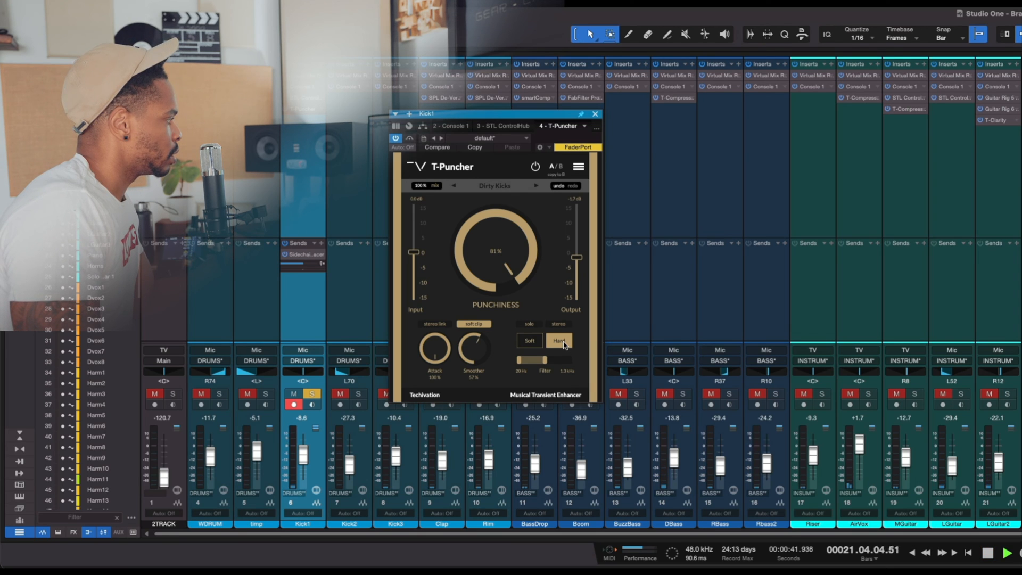
pyautogui.click(529, 343)
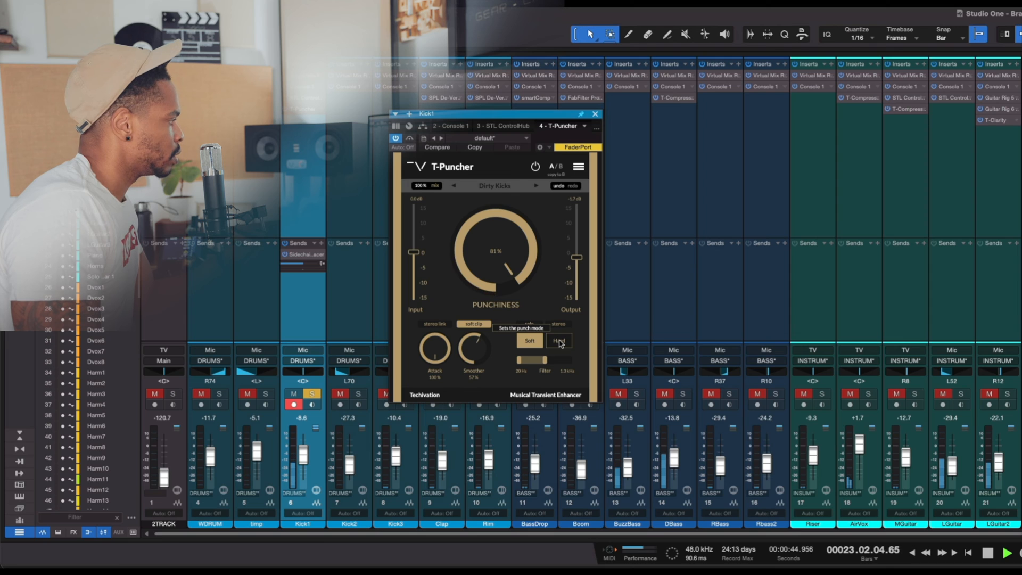
pyautogui.click(556, 342)
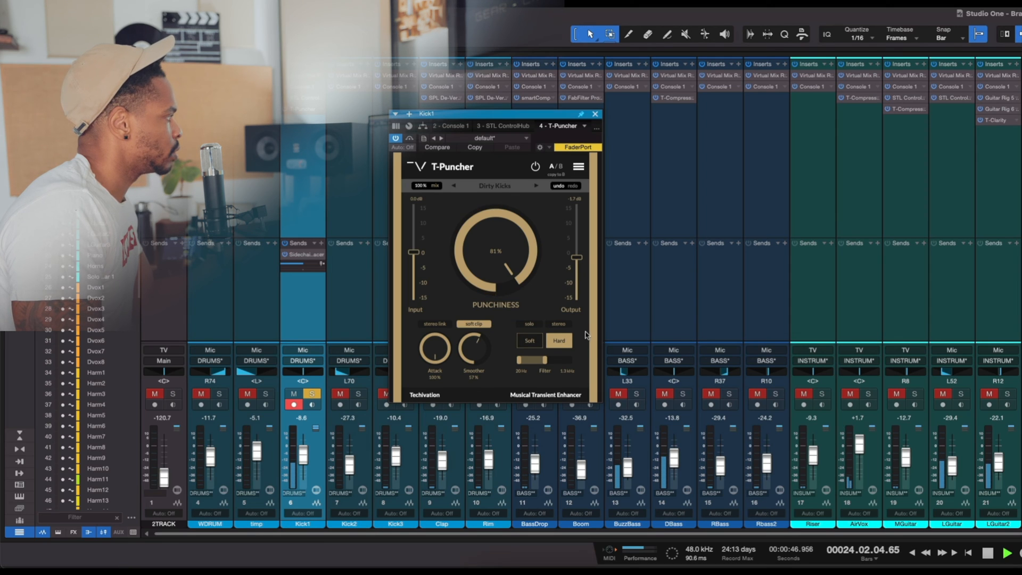
# - Solo the drum and bass channels from Kick2 to Rbass2 together with Kick1 and play them
pyautogui.moveTo(503, 118); pyautogui.dragTo(935, 116)
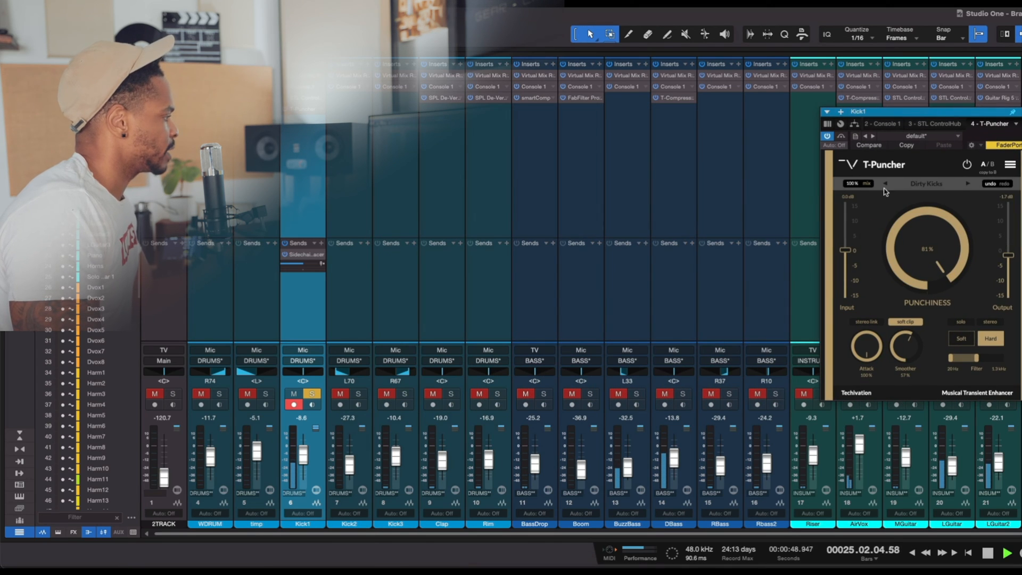
pyautogui.press('space')
pyautogui.moveTo(776, 393); pyautogui.dragTo(359, 393)
pyautogui.press('space')
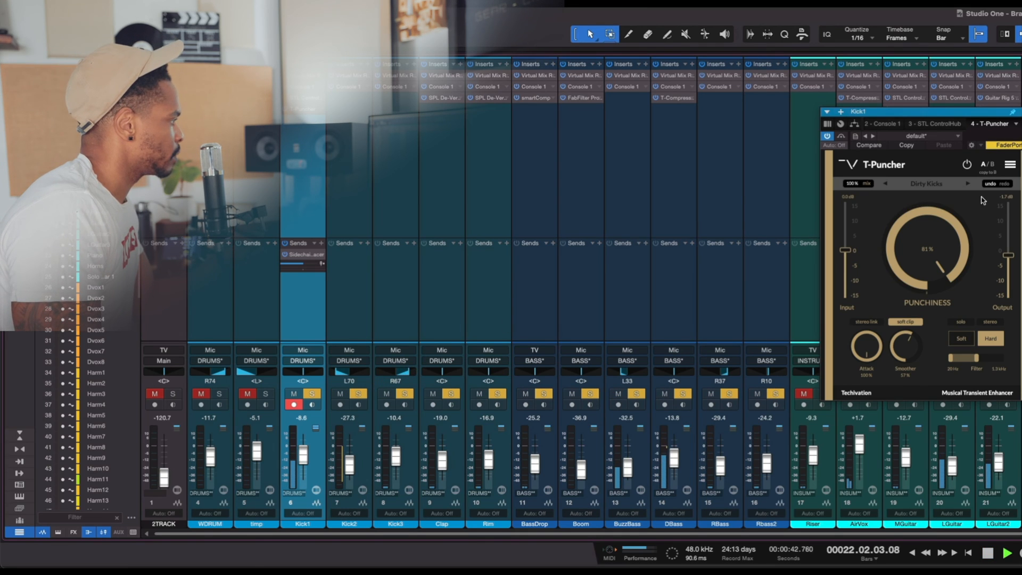
# - Compare T-Puncher bypassed and active against the soloed drums and bass, and stop playback
pyautogui.click(842, 138)
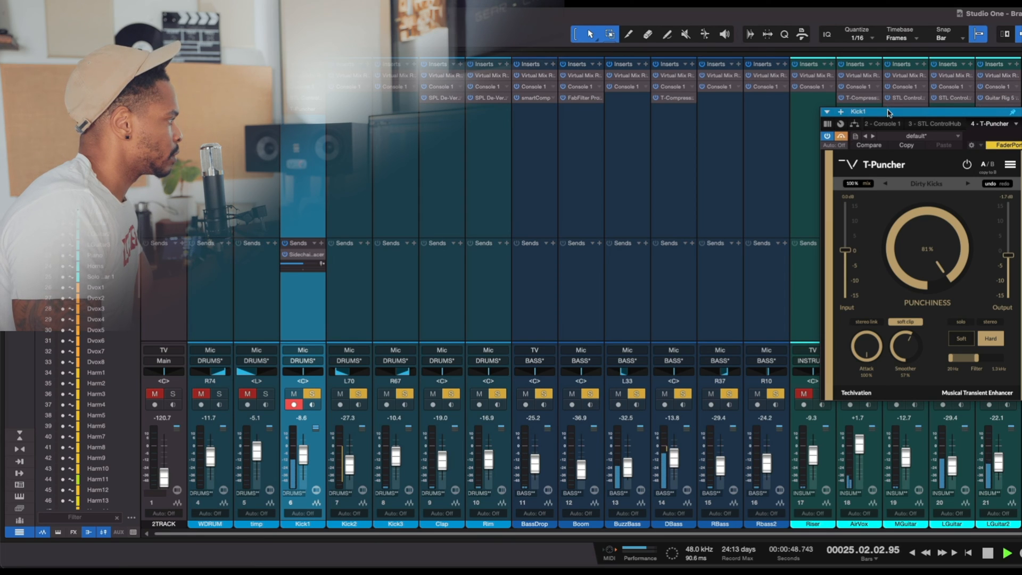
pyautogui.moveTo(889, 113); pyautogui.dragTo(711, 113)
pyautogui.click(662, 137)
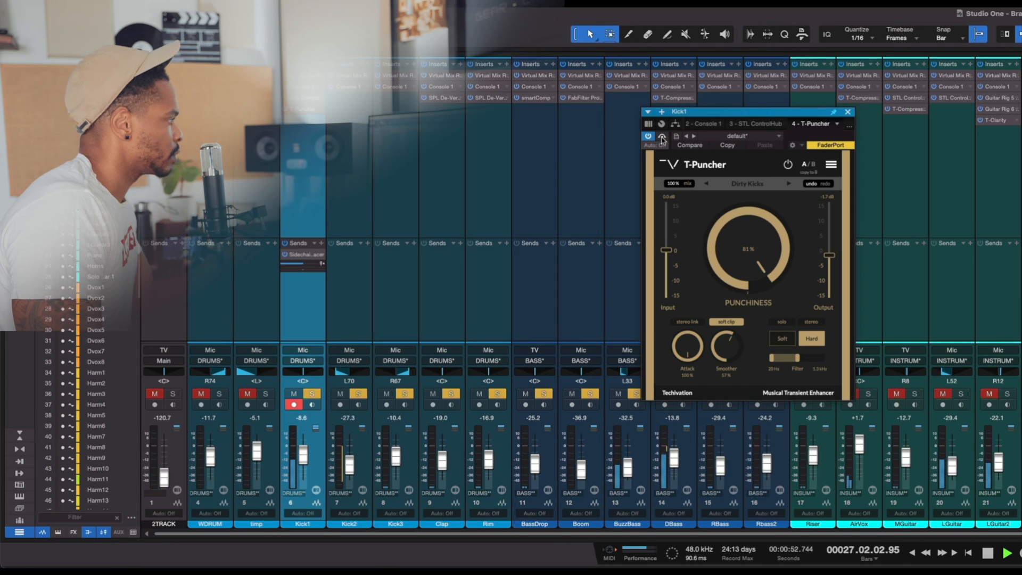
pyautogui.press('space')
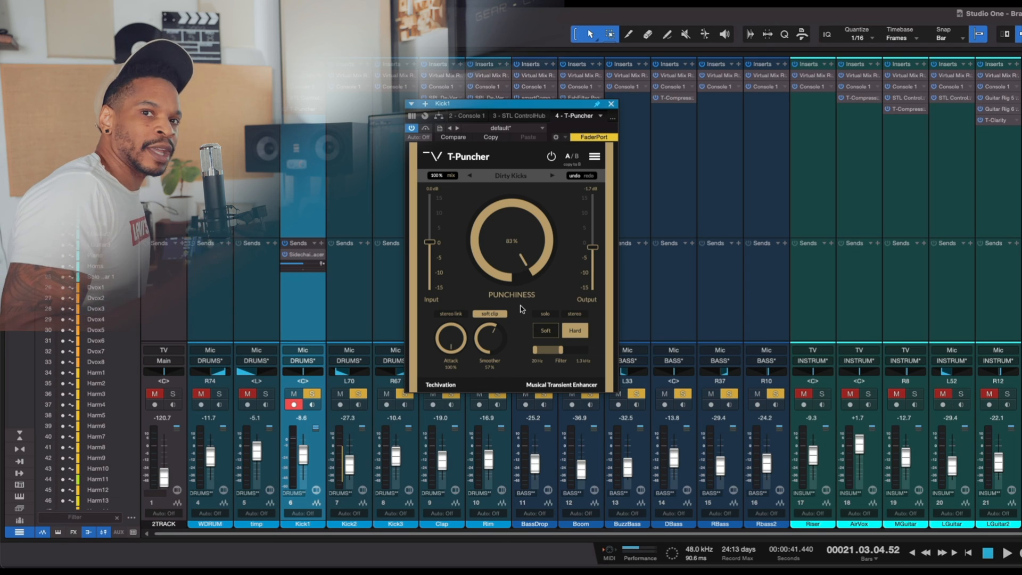
# - Clear the channel solos during playback and compare T-Puncher bypassed and active in the full mix
pyautogui.press('space')
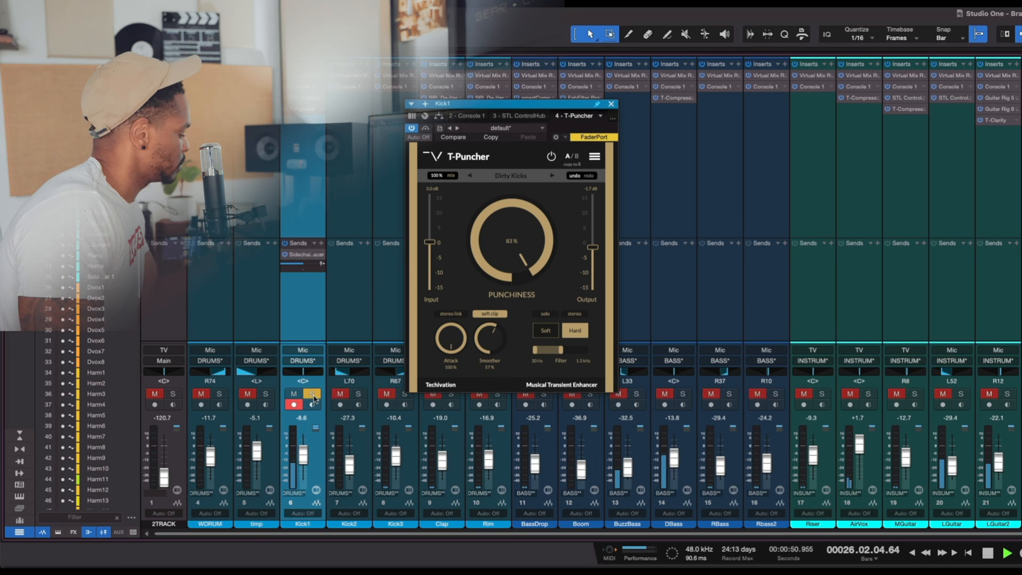
pyautogui.click(312, 393)
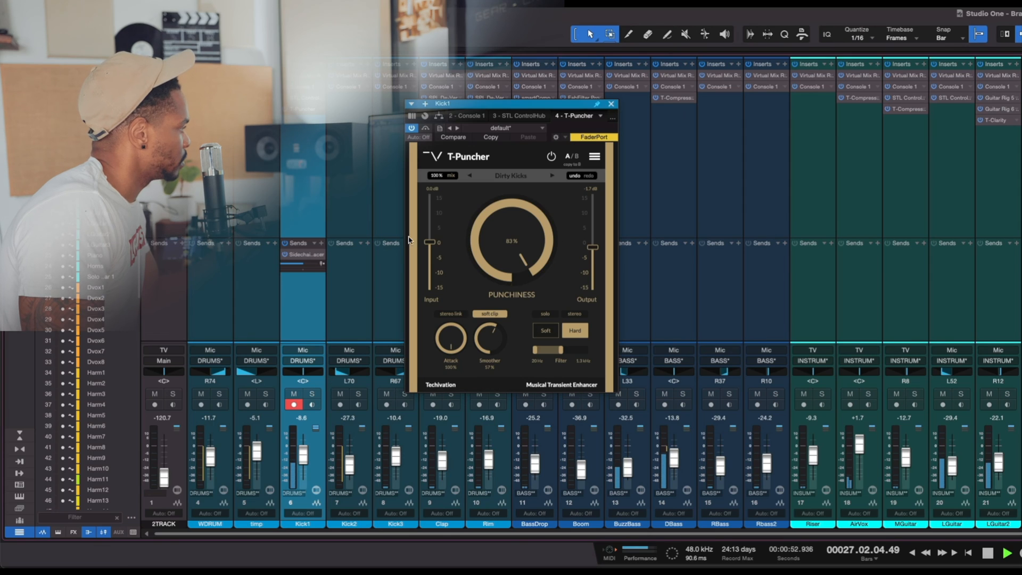
pyautogui.click(426, 128)
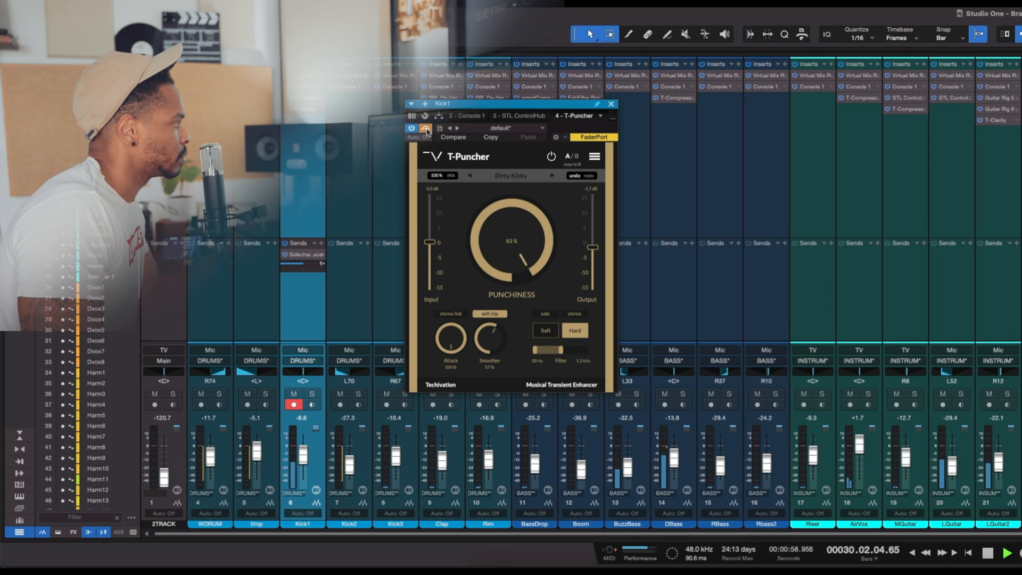
pyautogui.click(426, 128)
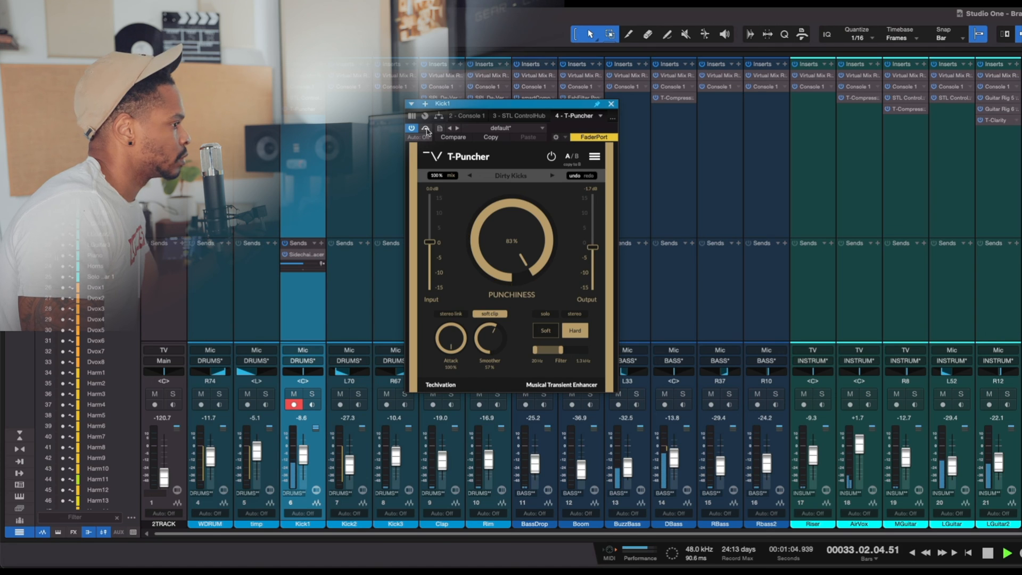
pyautogui.press('space')
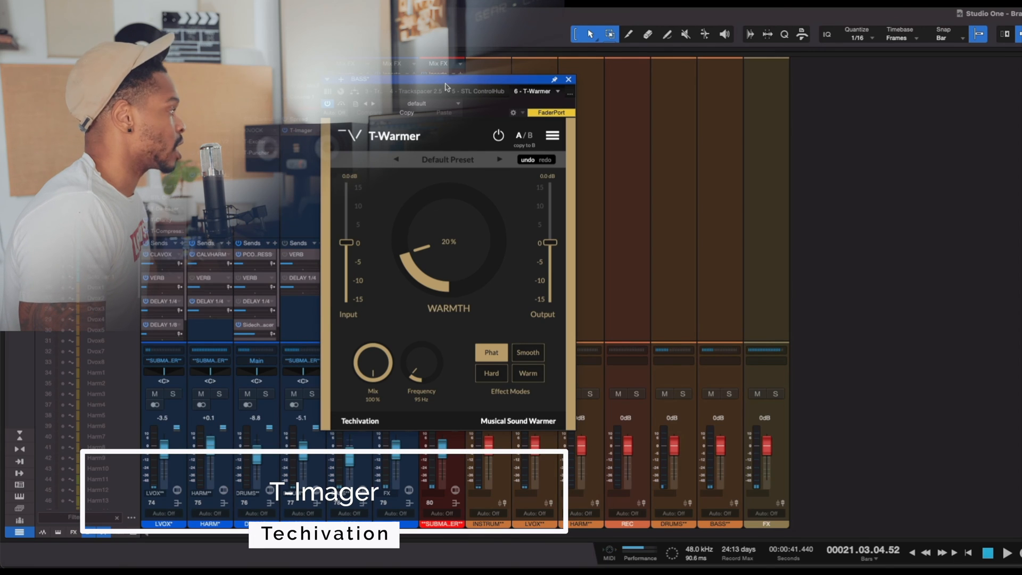
# - On the BASS bus's T-Warmer, set the warmth to 17% and the frequency to 57 Hz
pyautogui.moveTo(446, 86); pyautogui.dragTo(525, 81)
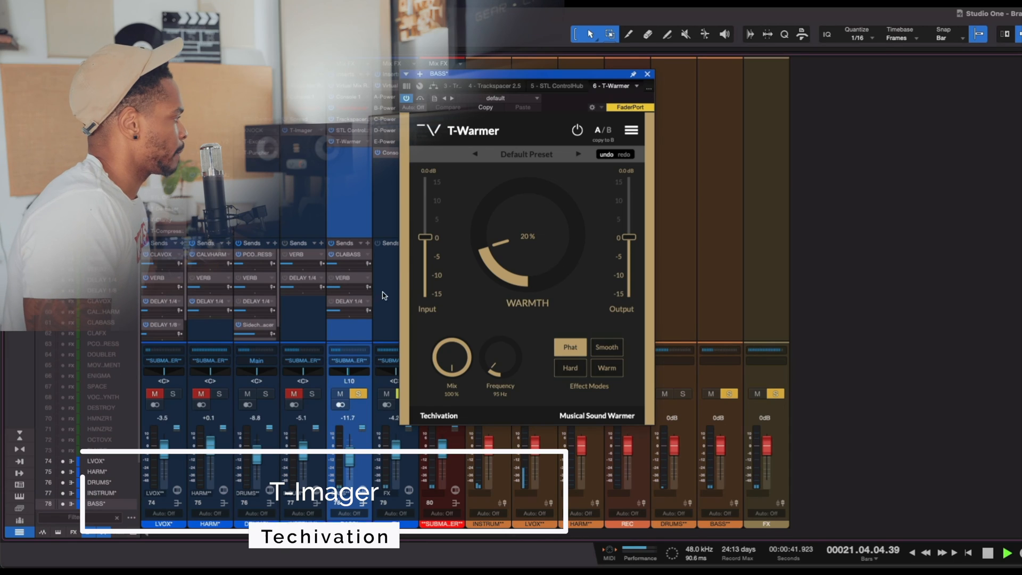
pyautogui.moveTo(513, 229); pyautogui.dragTo(516, 238)
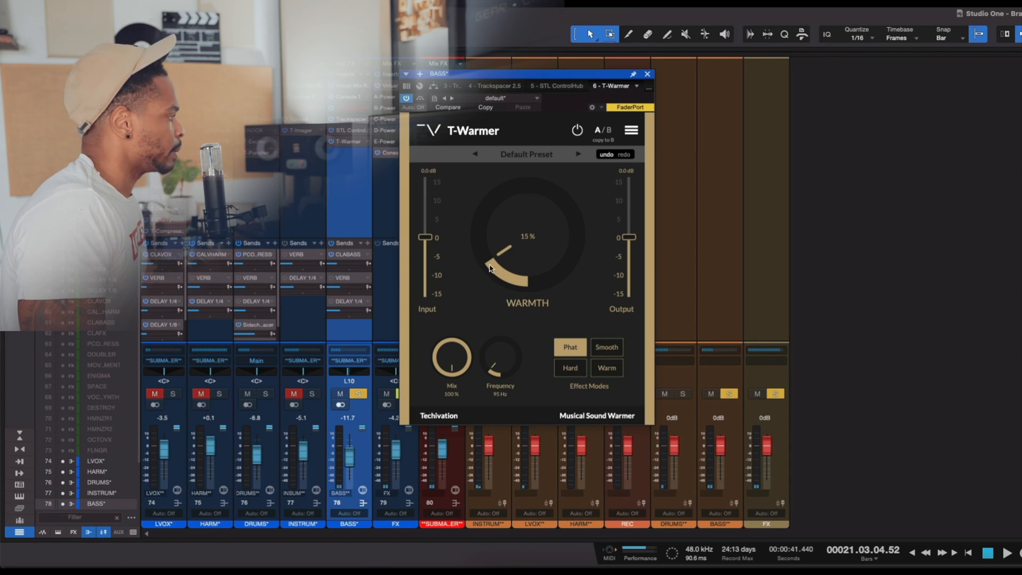
pyautogui.scroll(2, 527, 263)
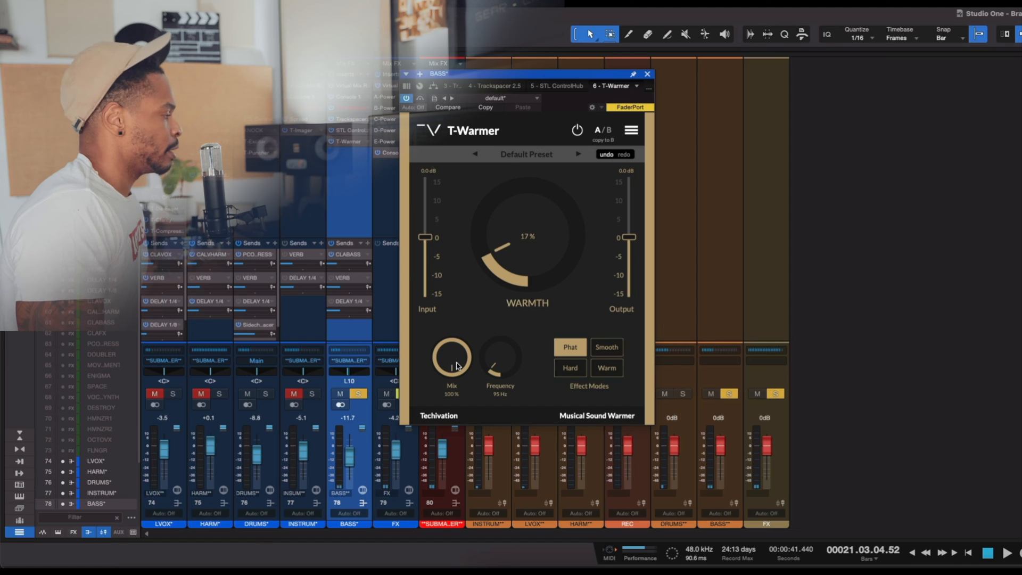
pyautogui.moveTo(501, 364)
pyautogui.mouseDown()
pyautogui.moveTo(507, 334)
pyautogui.moveTo(501, 375)
pyautogui.mouseUp()
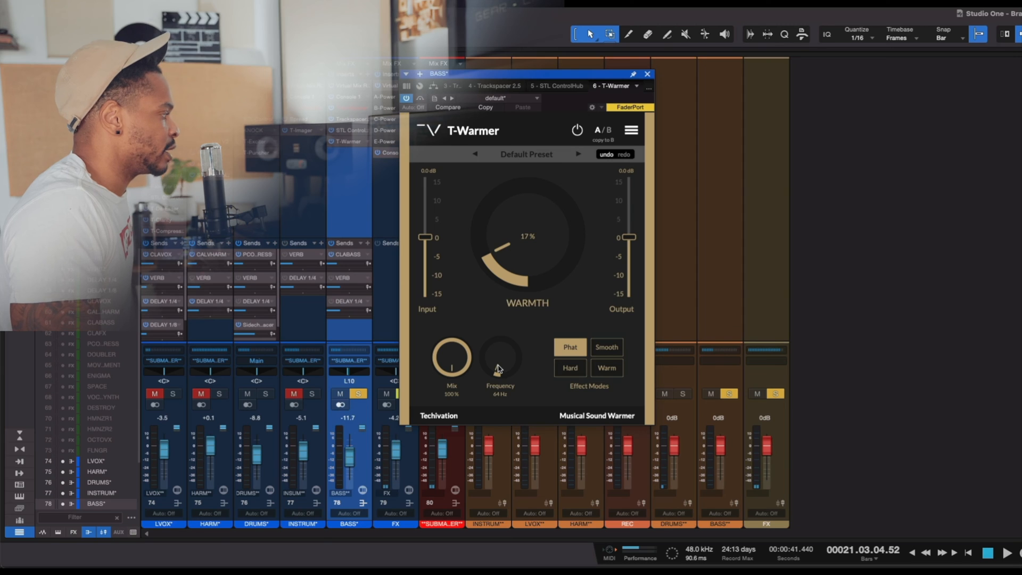
pyautogui.moveTo(498, 367); pyautogui.dragTo(517, 368)
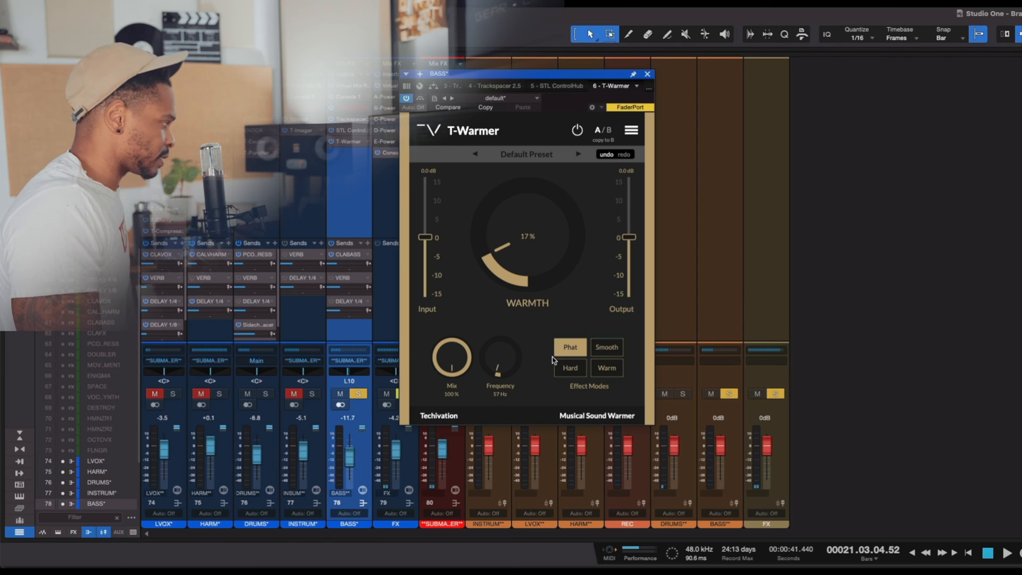
# - Cycle through T-Warmer's Phat, Smooth, Hard and Warm effect modes and leave it on Warm
pyautogui.click(606, 349)
pyautogui.click(607, 373)
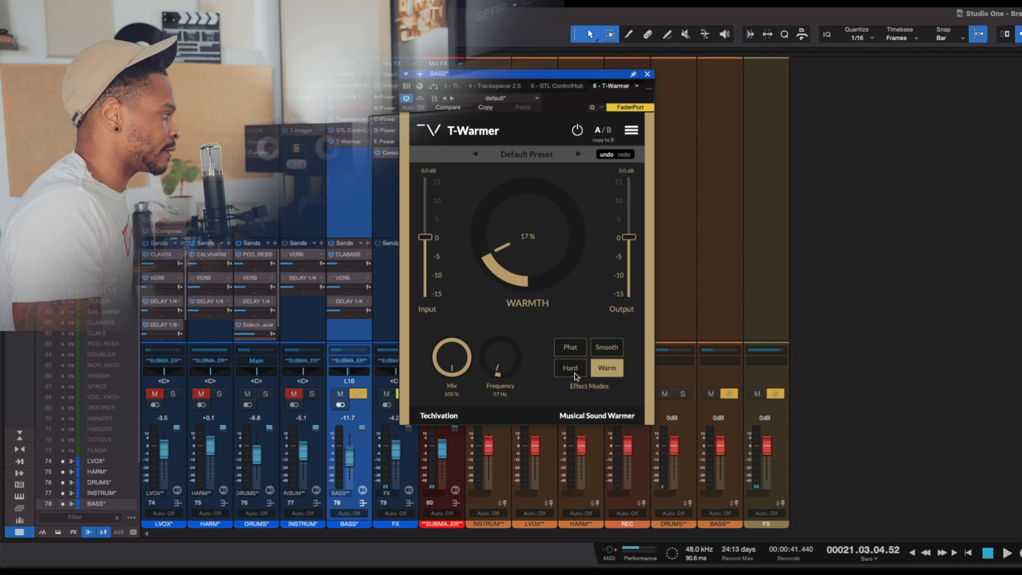
pyautogui.click(574, 373)
pyautogui.click(574, 353)
pyautogui.click(607, 352)
pyautogui.click(615, 372)
pyautogui.click(584, 367)
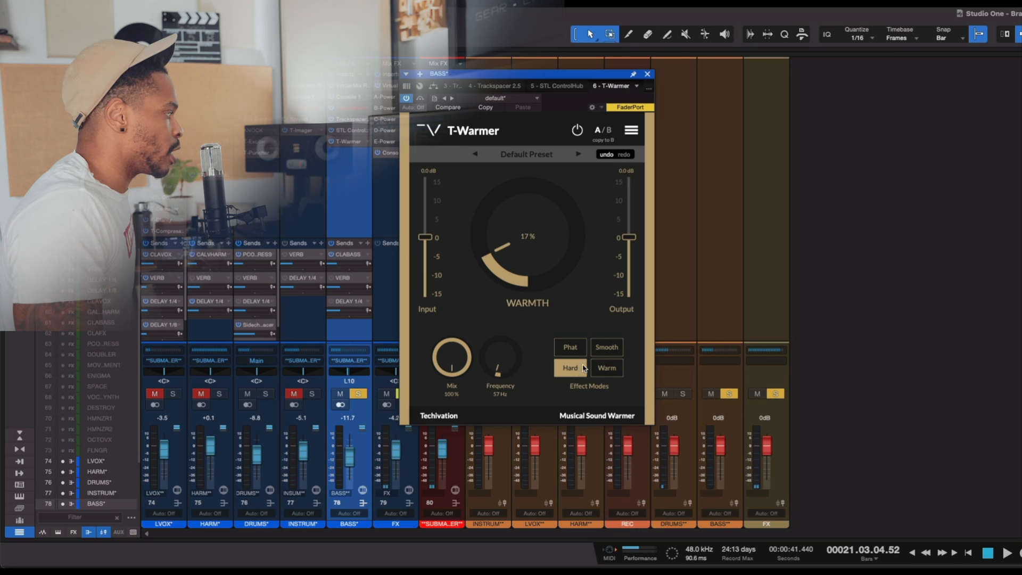
pyautogui.click(596, 368)
pyautogui.click(585, 368)
pyautogui.click(595, 369)
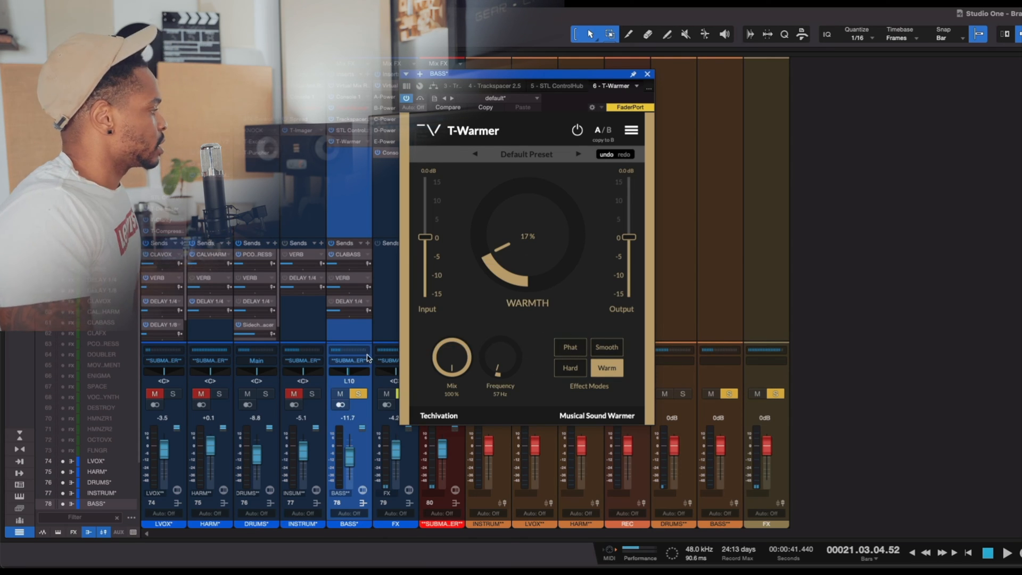
# - Play the soloed bass bus with T-Warmer active and set its warmth to 76%, mode to Hard and frequency to 85 Hz
pyautogui.press('space')
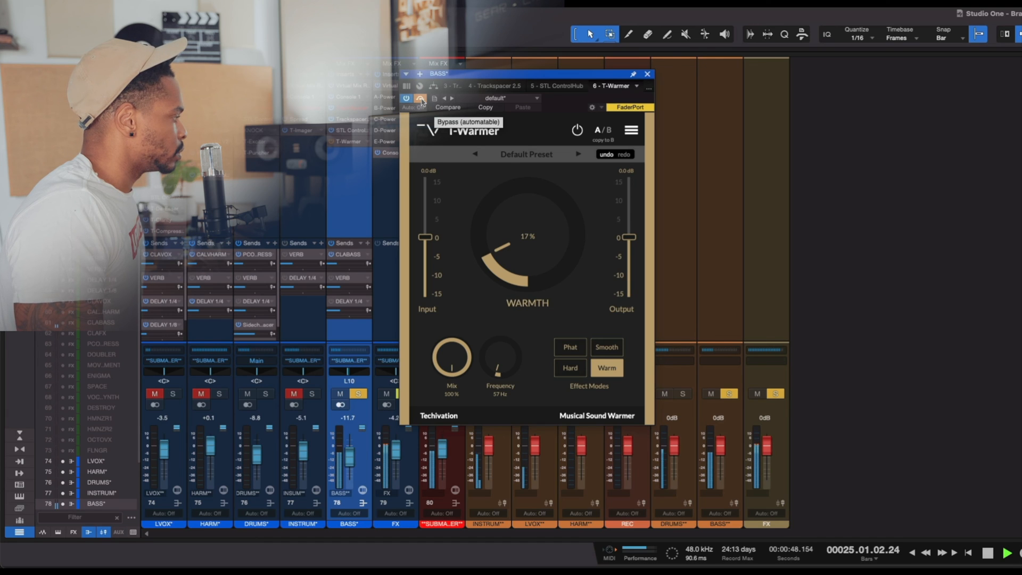
pyautogui.click(421, 100)
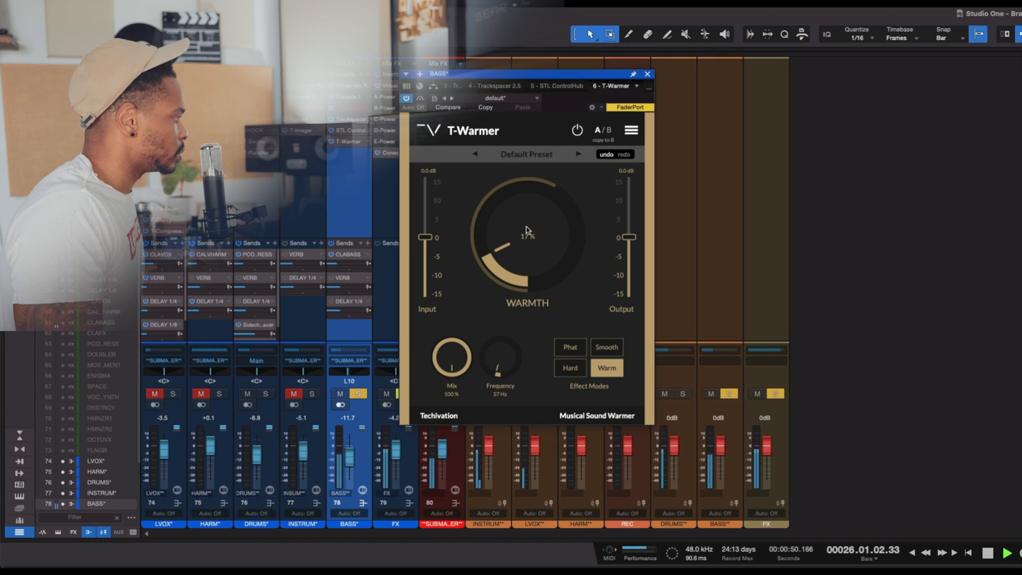
pyautogui.moveTo(518, 250); pyautogui.dragTo(515, 156)
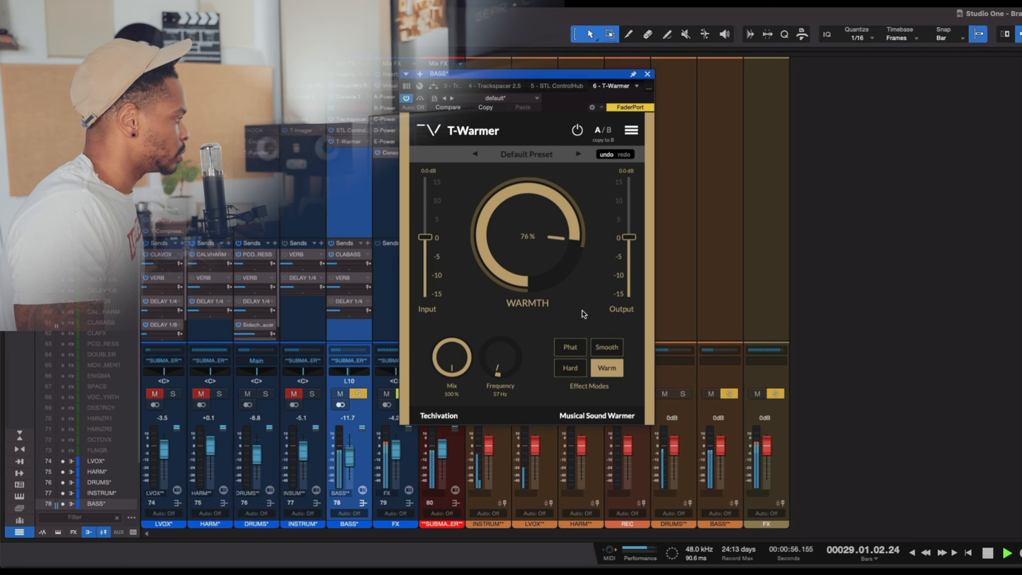
pyautogui.click(573, 369)
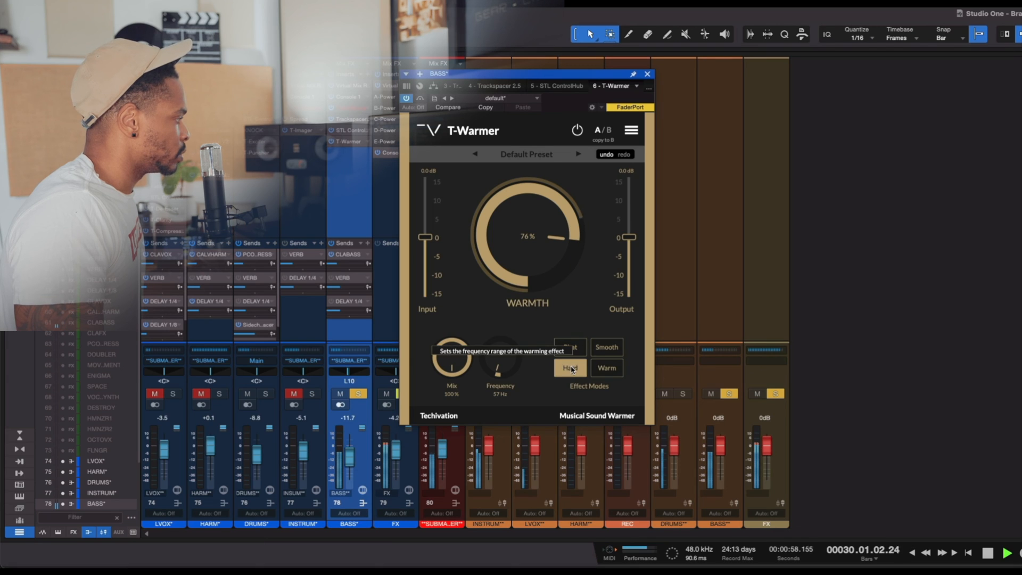
pyautogui.moveTo(499, 368); pyautogui.dragTo(498, 361)
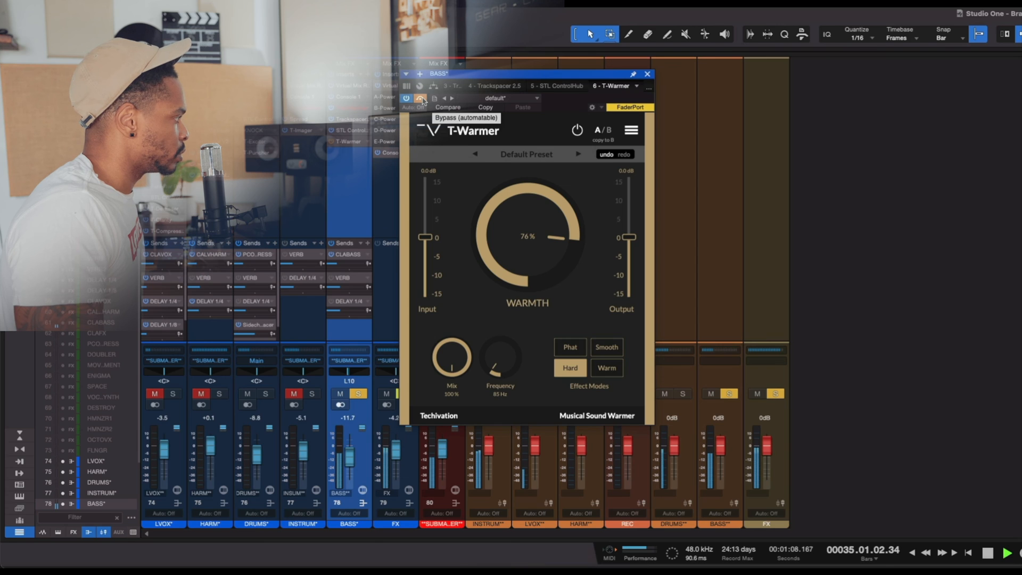
# - Reduce T-Warmer's warmth to 61% and compare it bypassed and active on the bass bus
pyautogui.moveTo(530, 236); pyautogui.dragTo(530, 240)
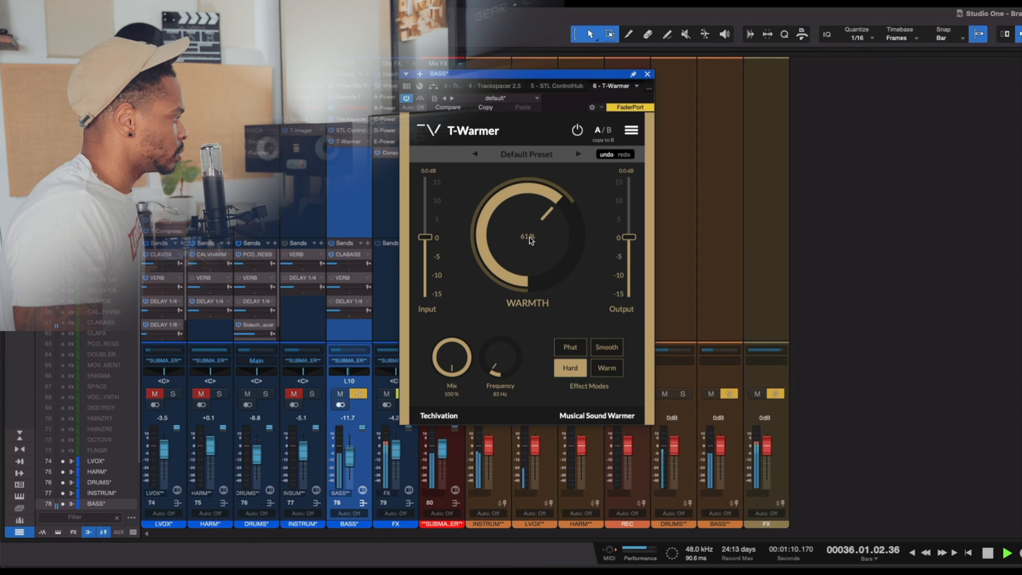
pyautogui.click(421, 99)
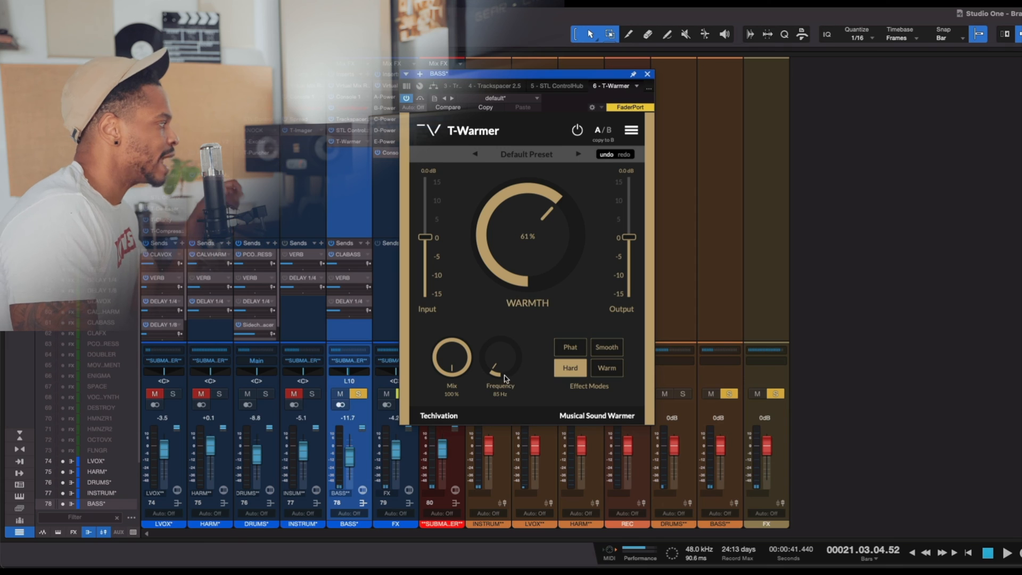
pyautogui.press('space')
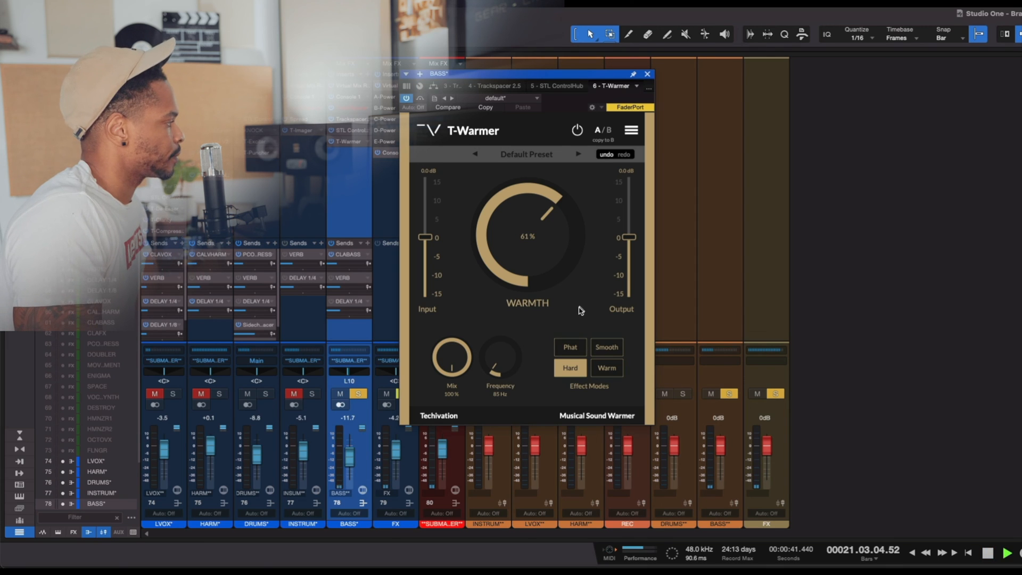
# - Raise T-Warmer's warmth to 68%, switch between Phat and Smooth, and compare Phat mode bypassed and active on the bass bus
pyautogui.click(577, 350)
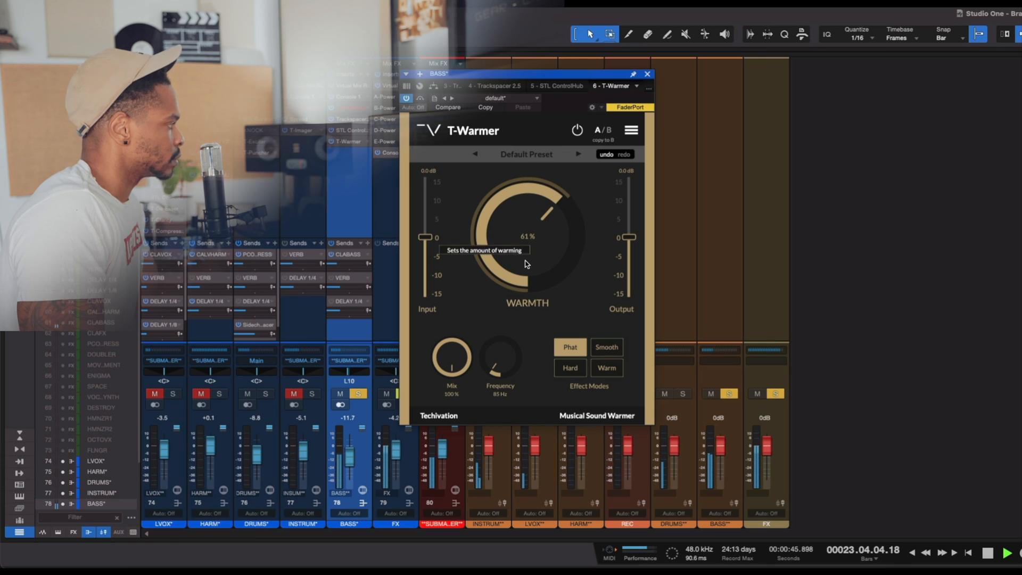
pyautogui.moveTo(528, 263); pyautogui.dragTo(528, 246)
pyautogui.click(607, 349)
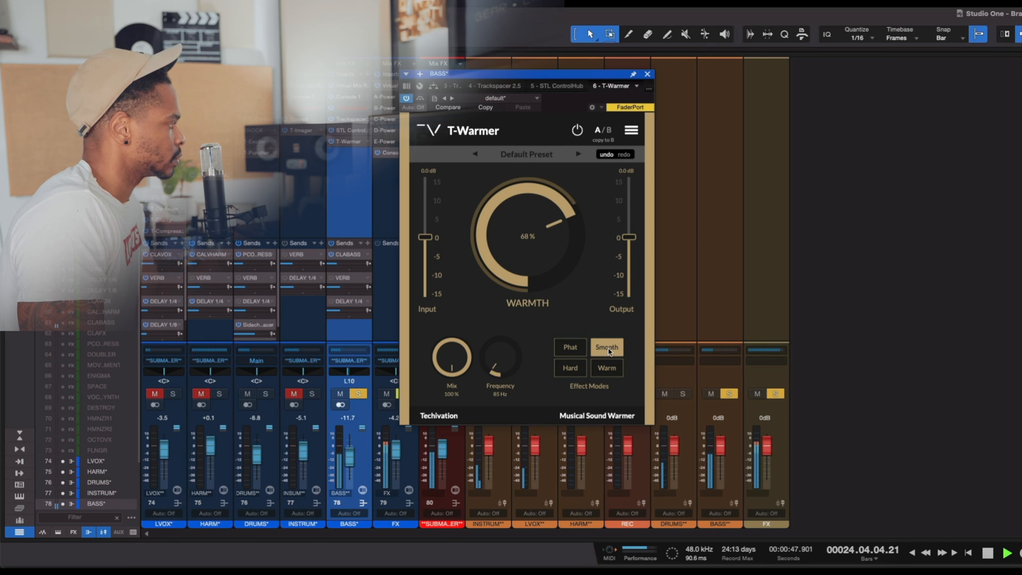
pyautogui.click(579, 352)
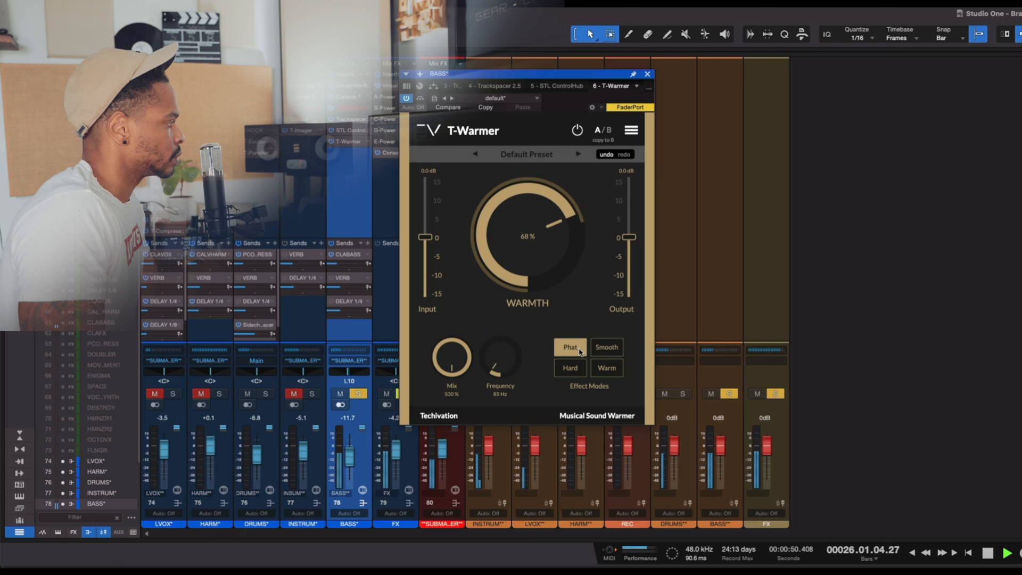
pyautogui.click(420, 99)
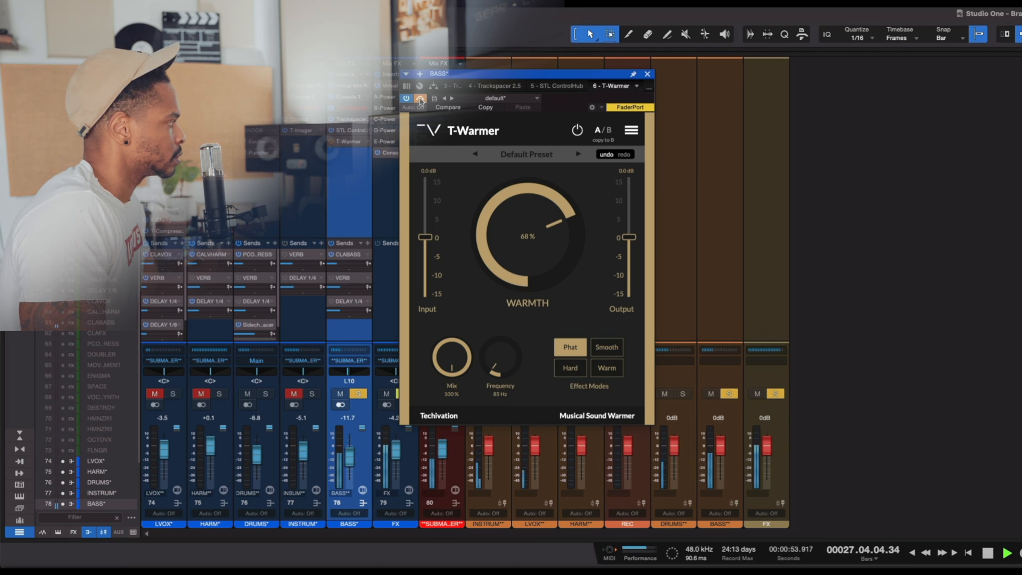
pyautogui.click(420, 99)
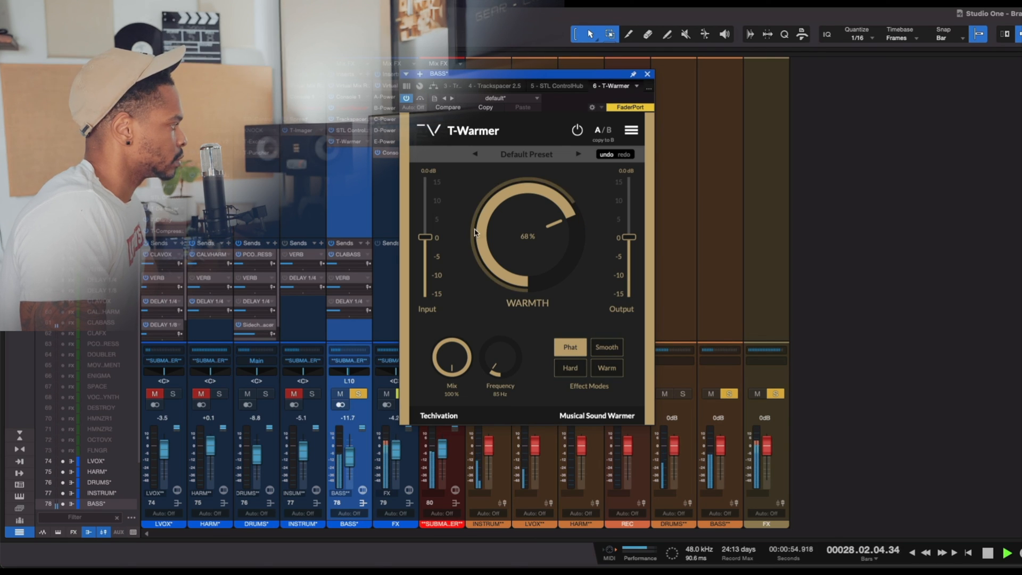
# - Audition T-Warmer's Smooth and Hard modes on the bass bus, comparing each one bypassed and active
pyautogui.click(605, 349)
pyautogui.click(420, 100)
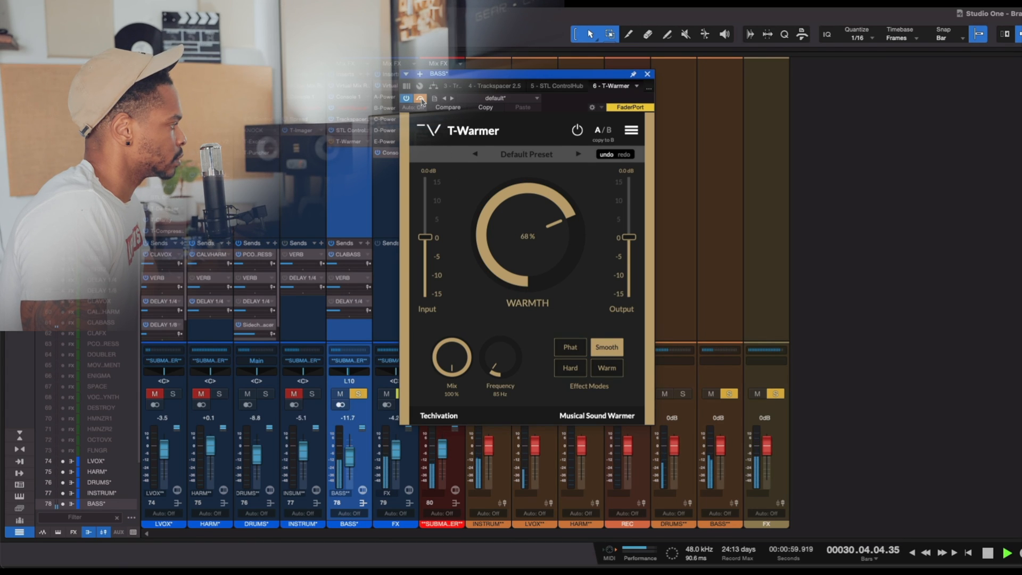
pyautogui.click(421, 99)
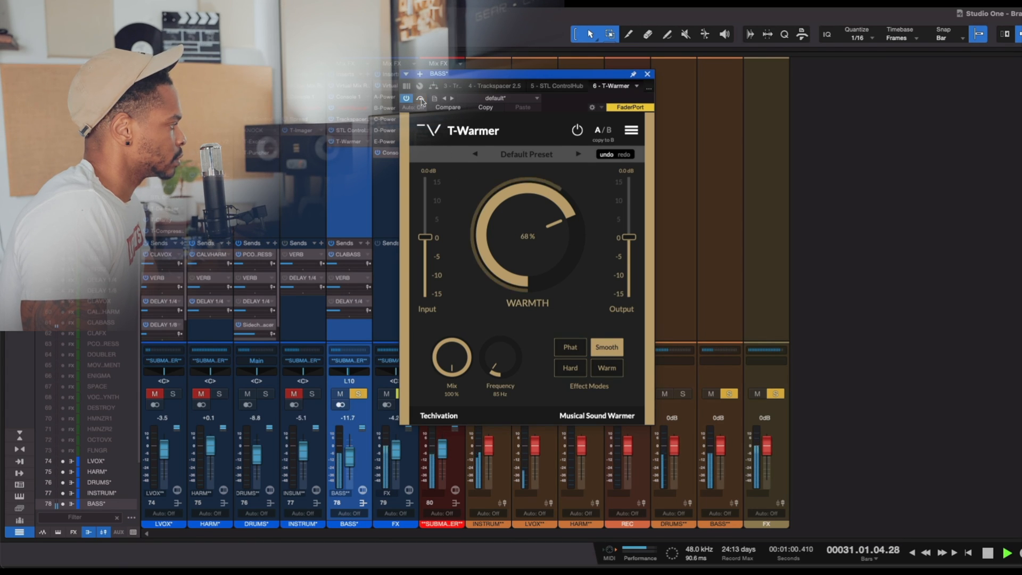
pyautogui.click(573, 373)
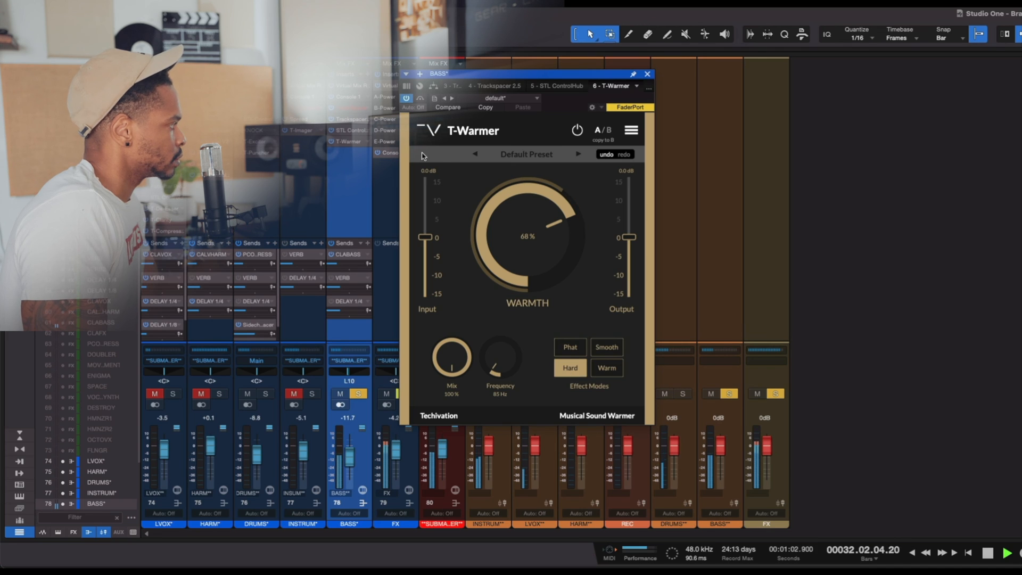
pyautogui.click(421, 99)
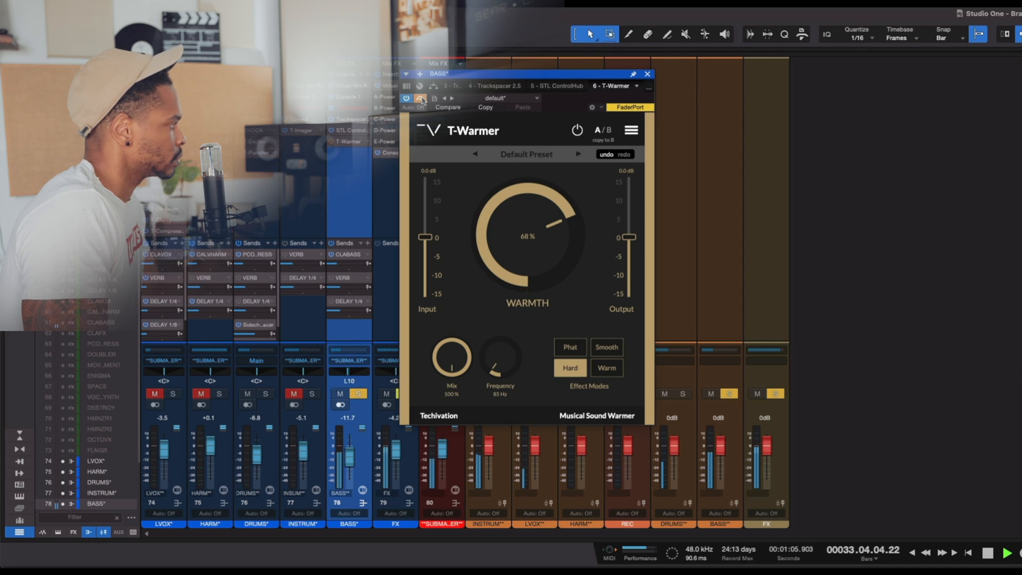
pyautogui.click(421, 99)
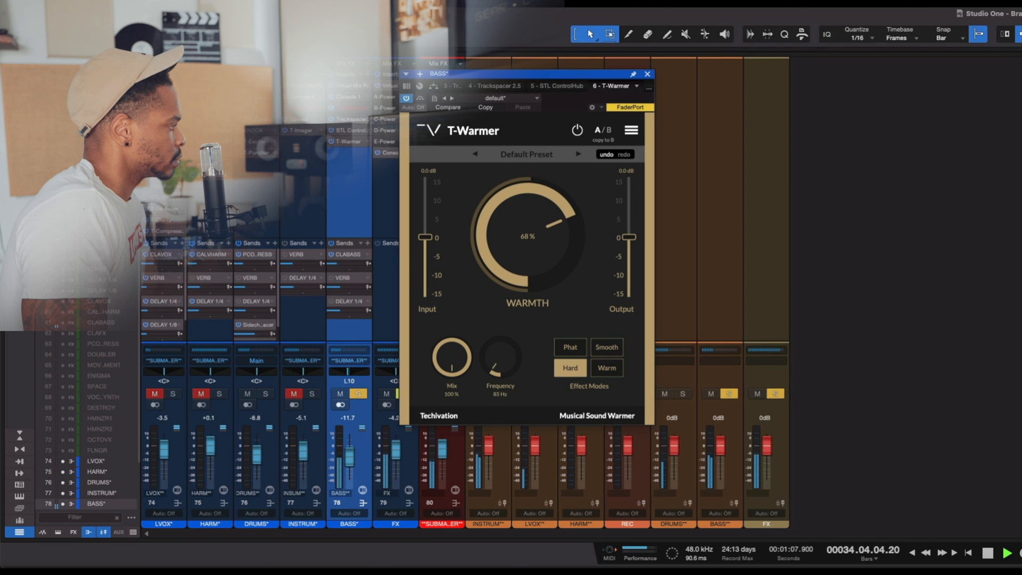
# - Switch T-Warmer to Warm mode, compare it bypassed and active on the bass bus, and stop playback
pyautogui.click(607, 368)
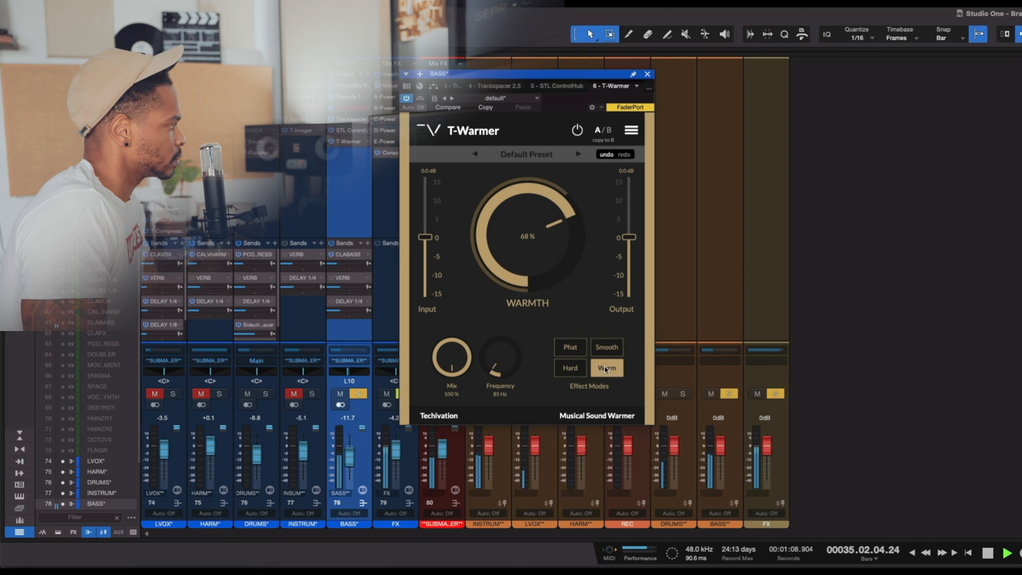
pyautogui.click(420, 100)
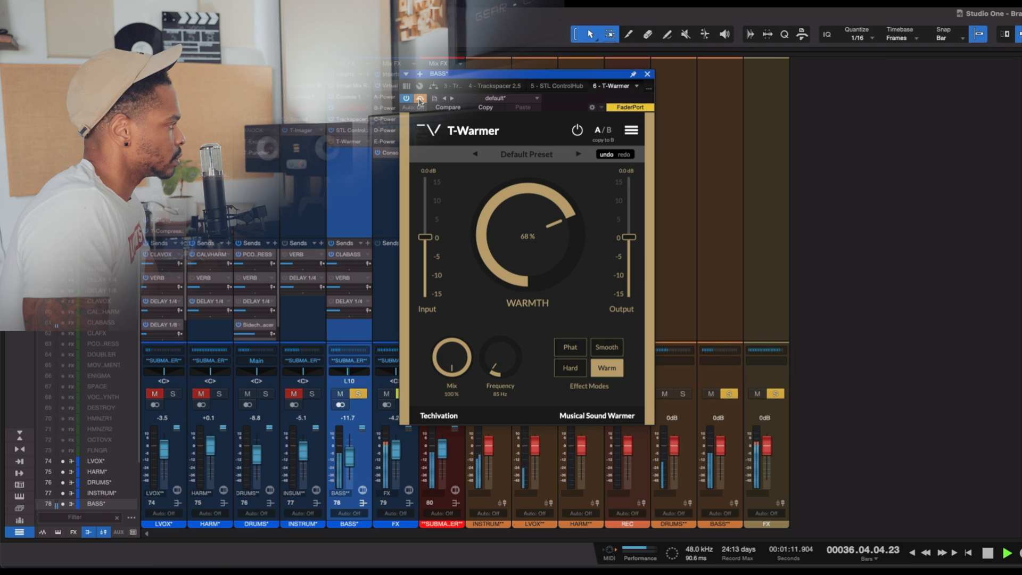
pyautogui.click(420, 99)
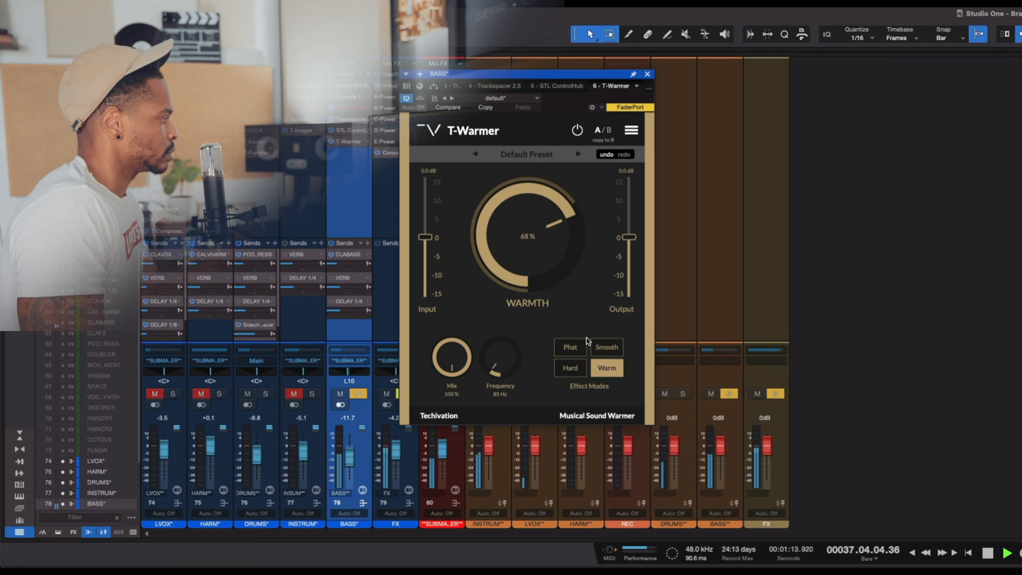
pyautogui.press('space')
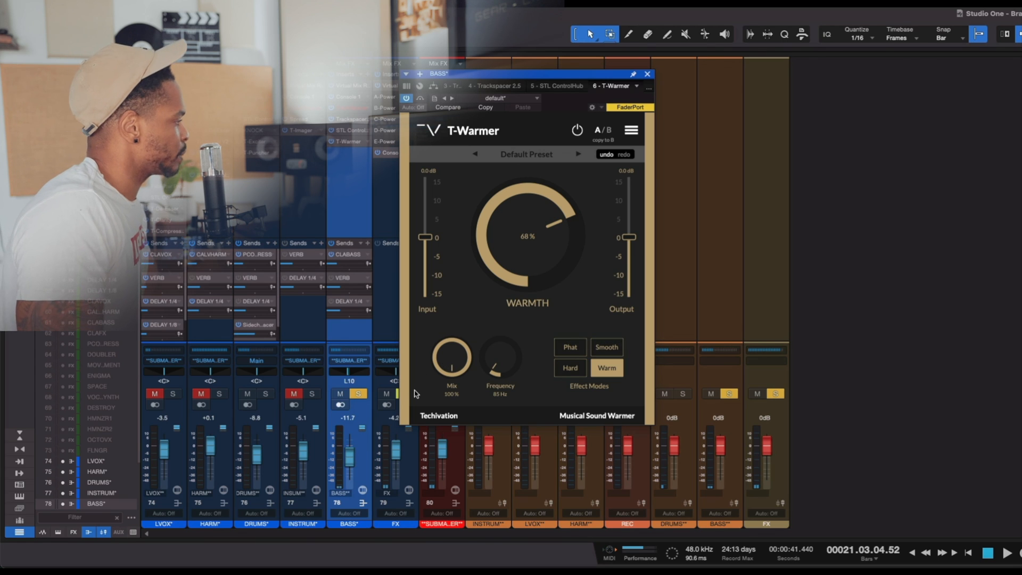
# - Replay the soloed bass bus in T-Warmer's Phat mode, compare it bypassed and active, and stop playback
pyautogui.click(570, 346)
pyautogui.press('space')
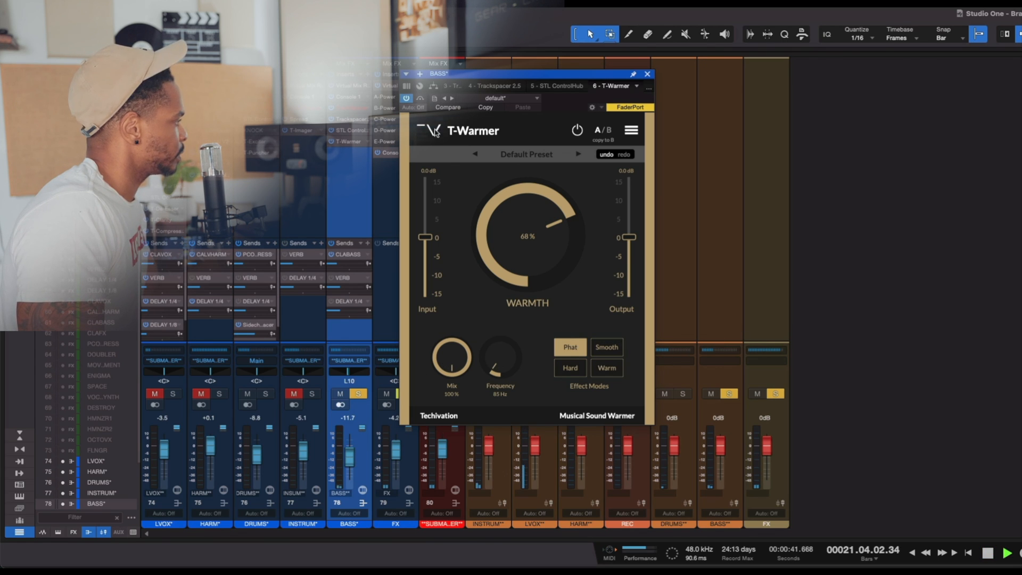
pyautogui.click(422, 101)
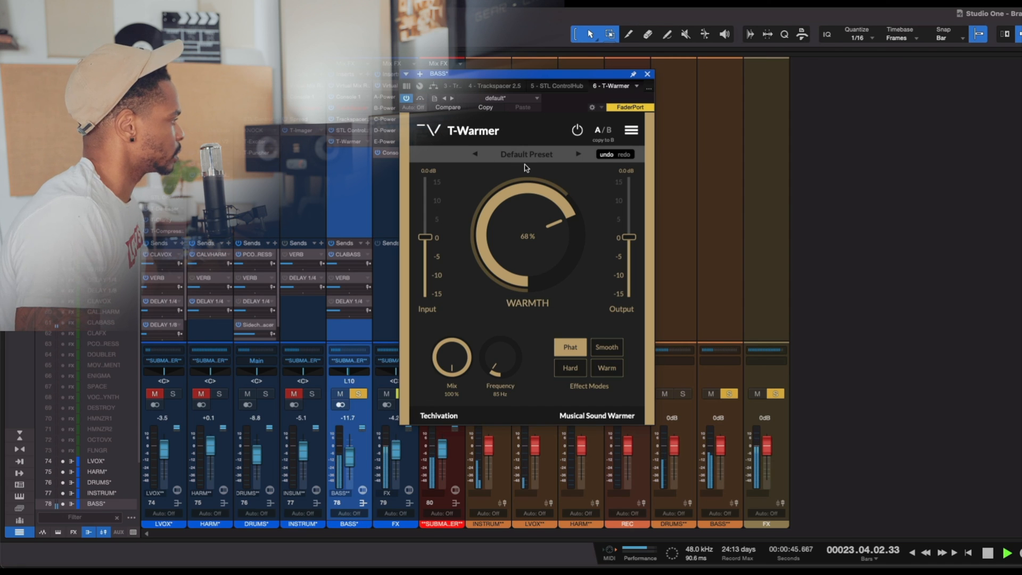
pyautogui.press('space')
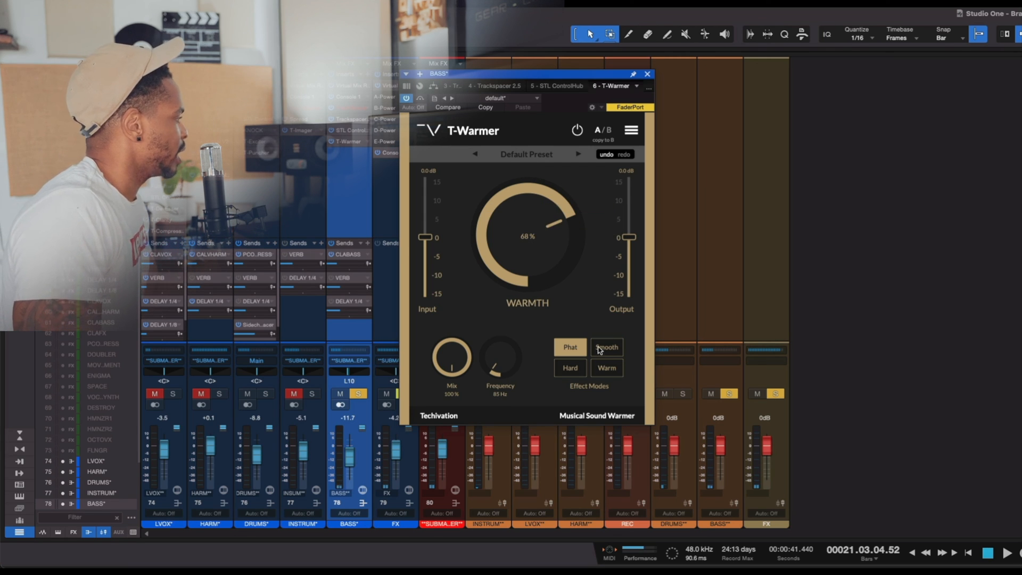
# - Set T-Warmer to Hard mode with 70% warmth and compare it bypassed and active with the drums and bass soloed
pyautogui.click(577, 372)
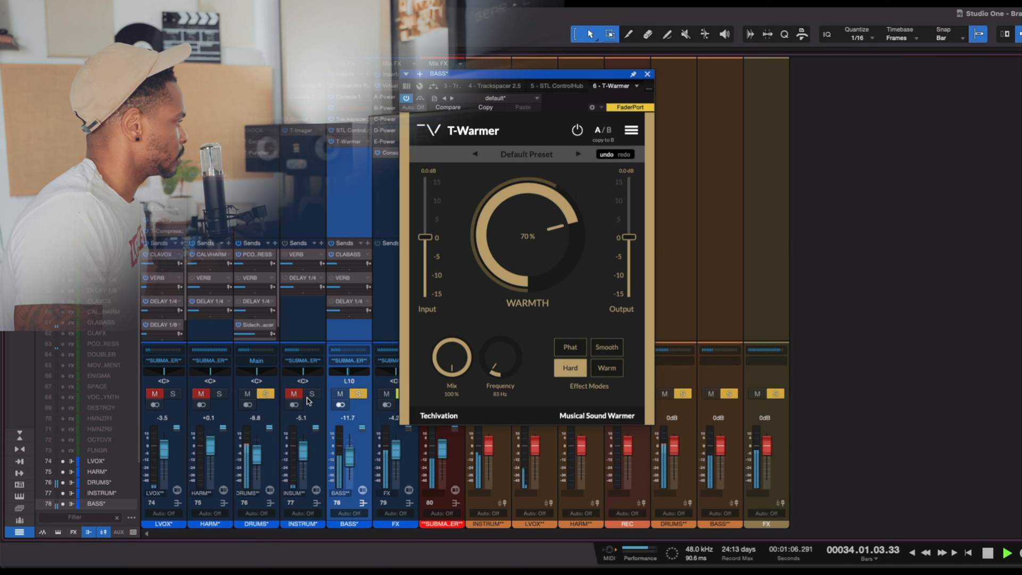
pyautogui.click(421, 100)
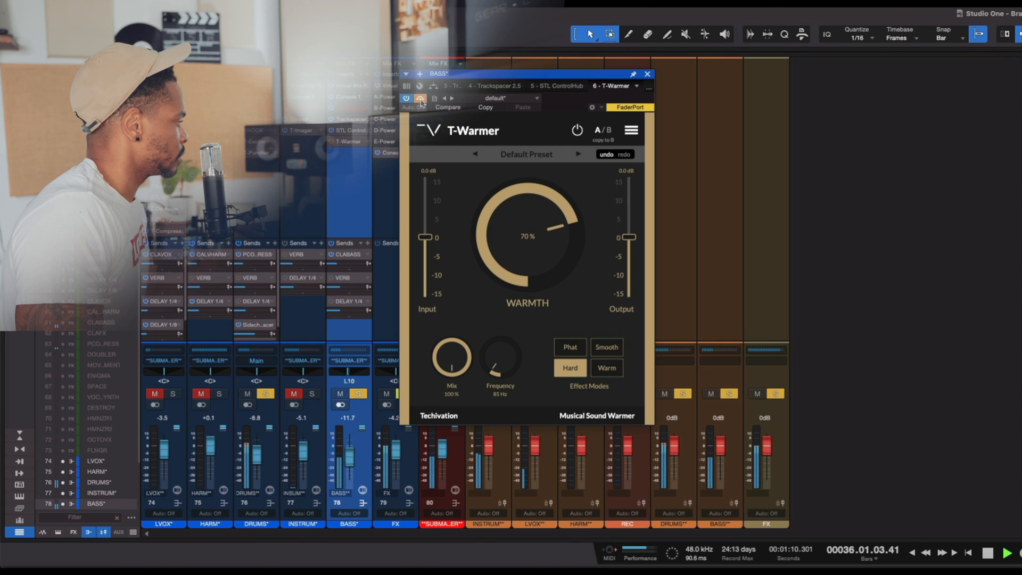
pyautogui.click(420, 99)
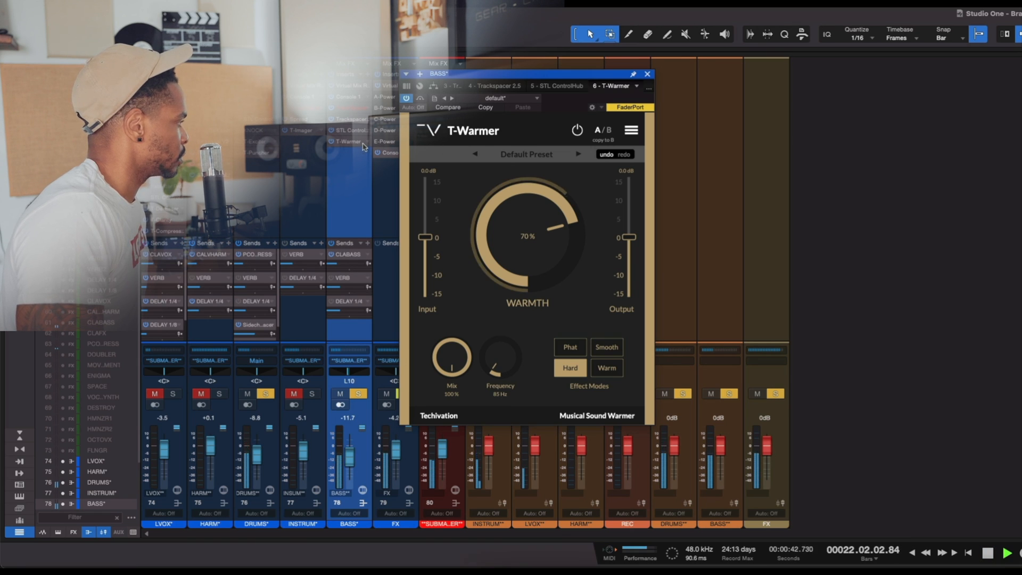
# - Compare T-Warmer's Phat and Hard modes against bypass with drums and bass playing, leave it on Hard, and stop playback
pyautogui.click(580, 350)
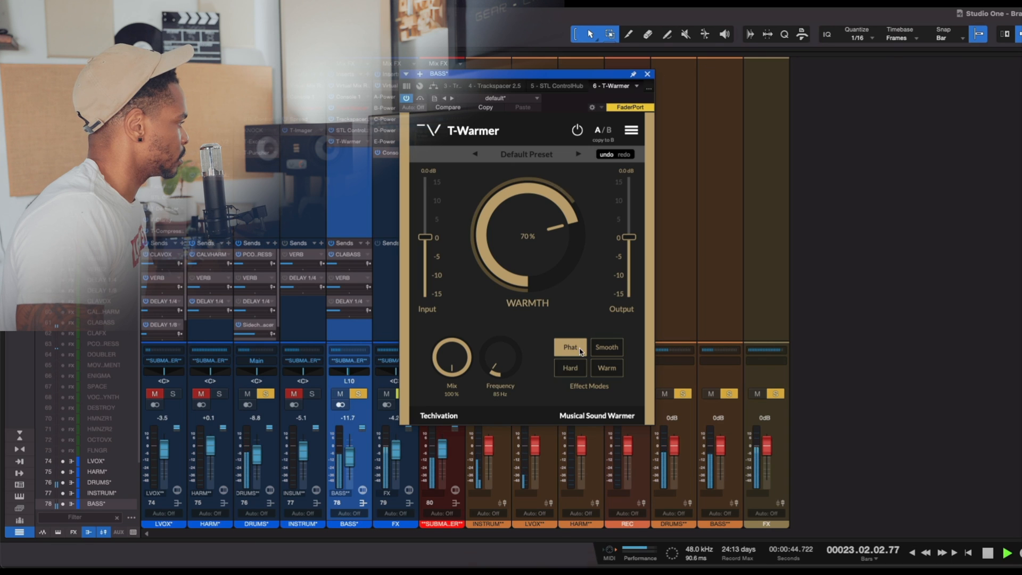
pyautogui.click(421, 100)
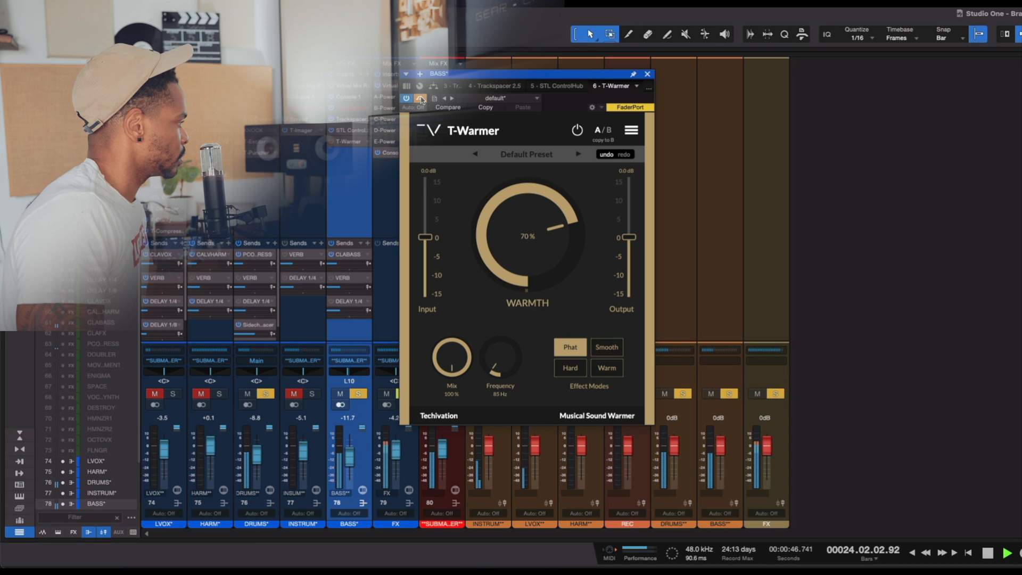
pyautogui.click(421, 100)
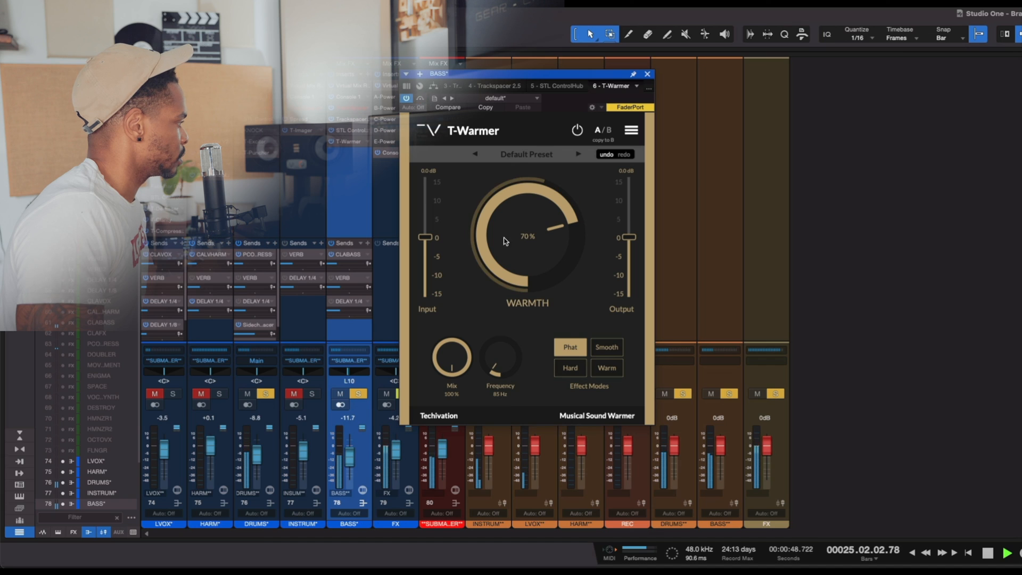
pyautogui.click(570, 369)
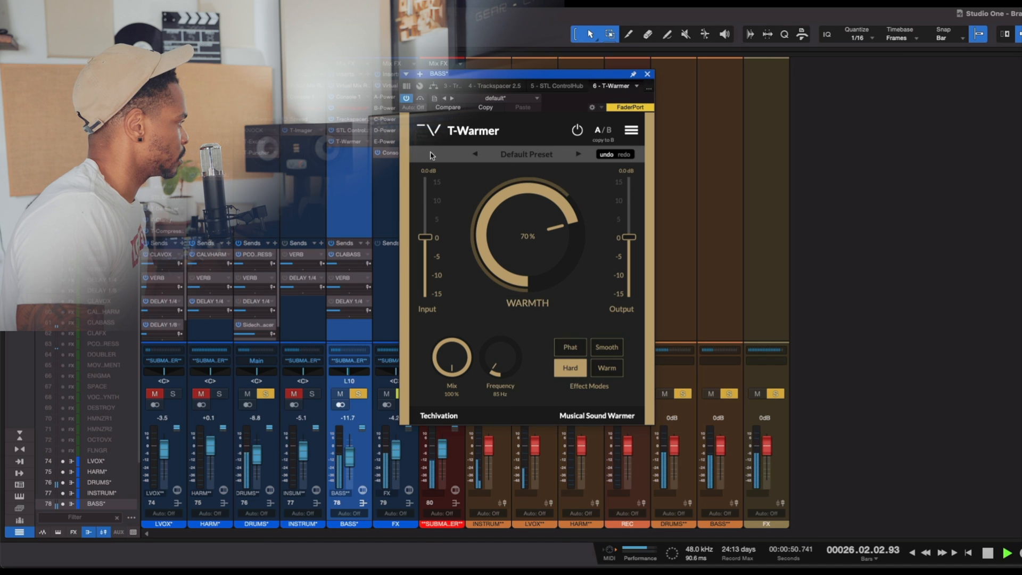
pyautogui.click(421, 101)
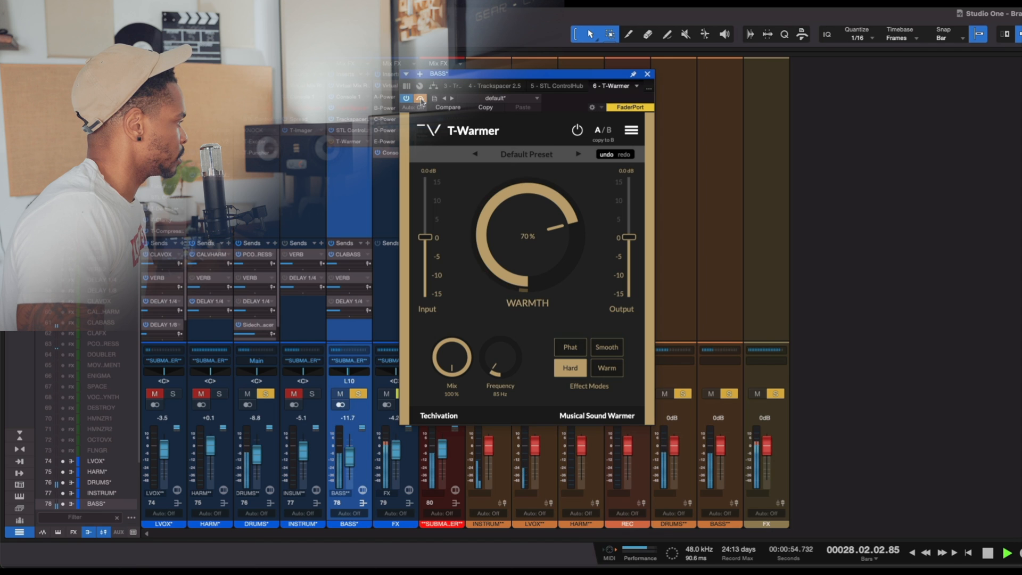
pyautogui.click(421, 100)
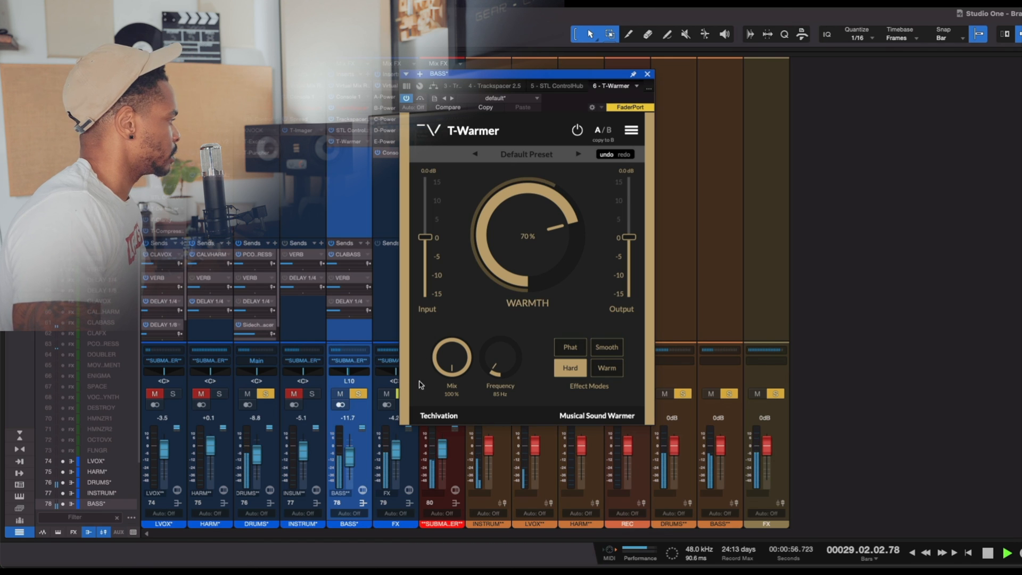
pyautogui.press('space')
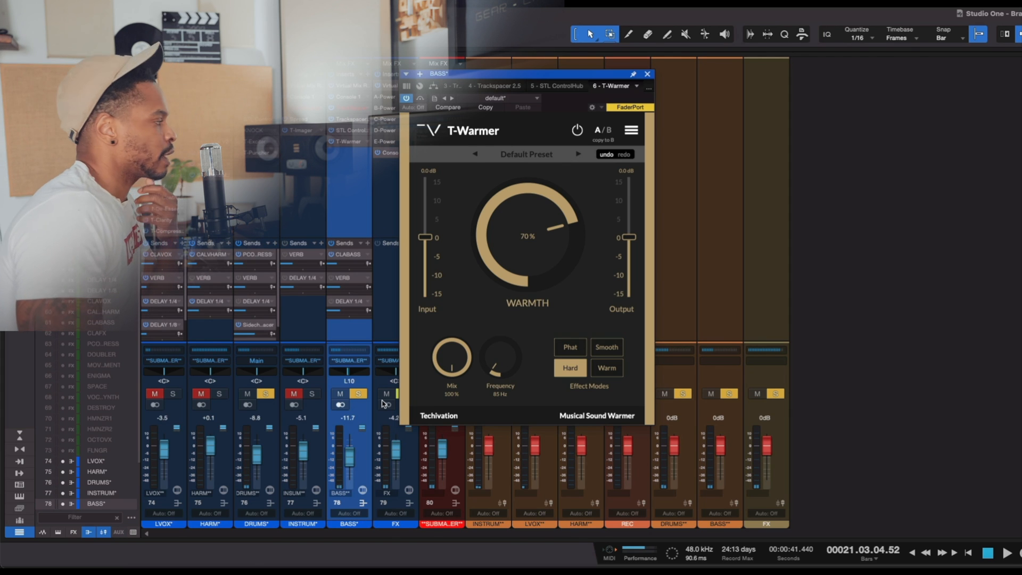
# - Clear the solos on the bass and drum buses and play the full mix with T-Warmer active
pyautogui.click(358, 394)
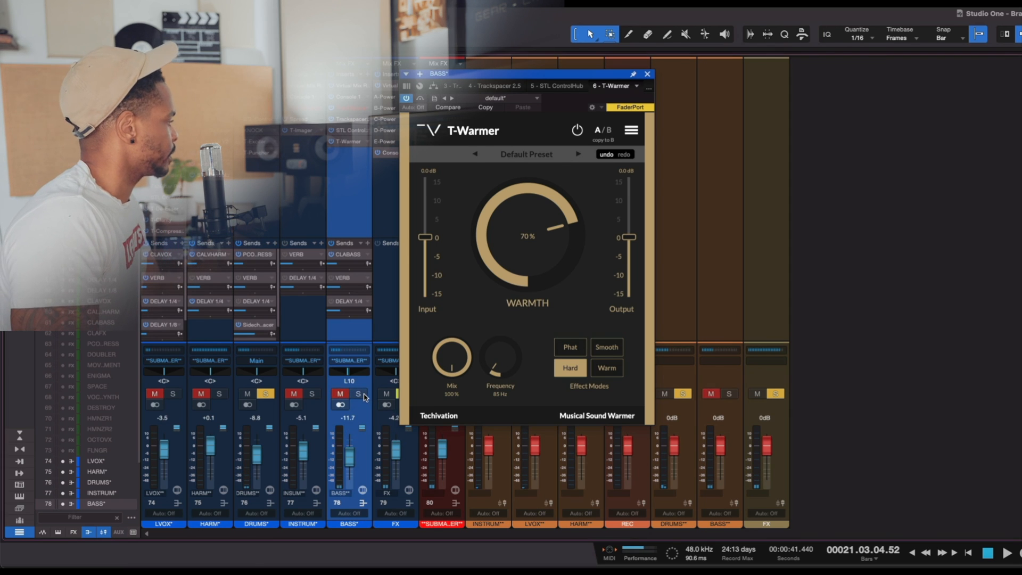
pyautogui.press('space')
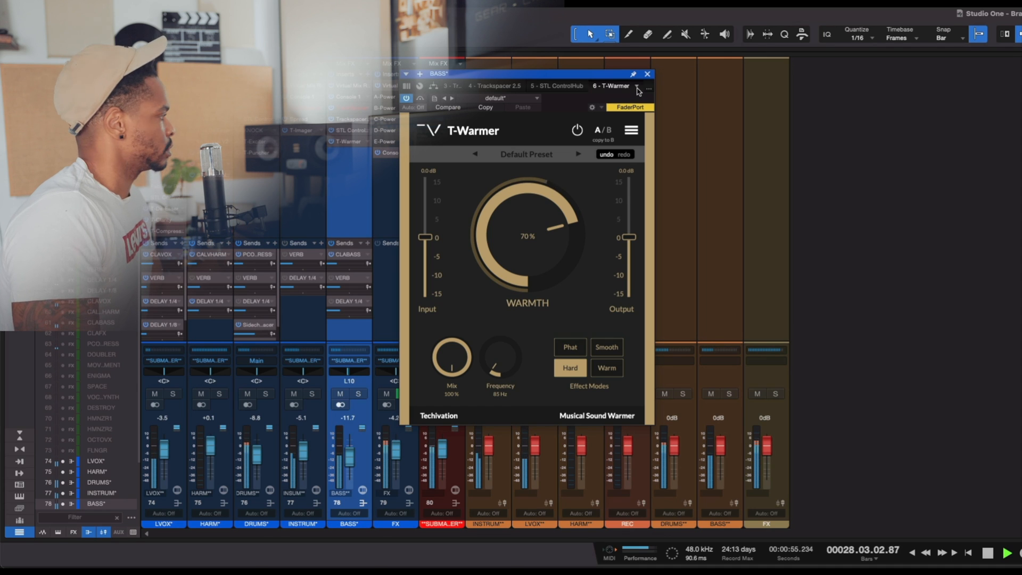
pyautogui.press('space')
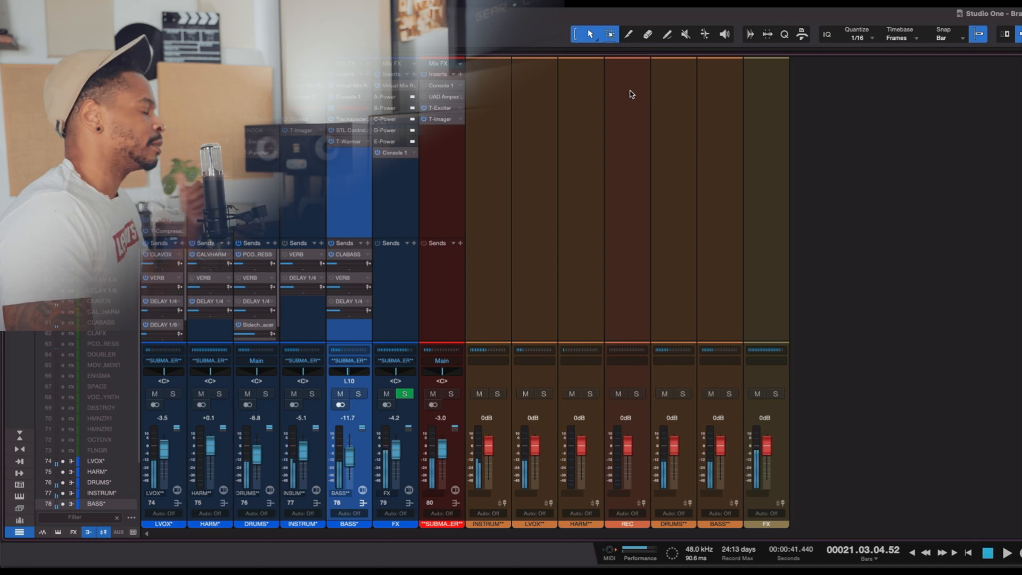
# - Close the T-Warmer plug-in window and select the FX channel in the mixer
pyautogui.click(648, 73)
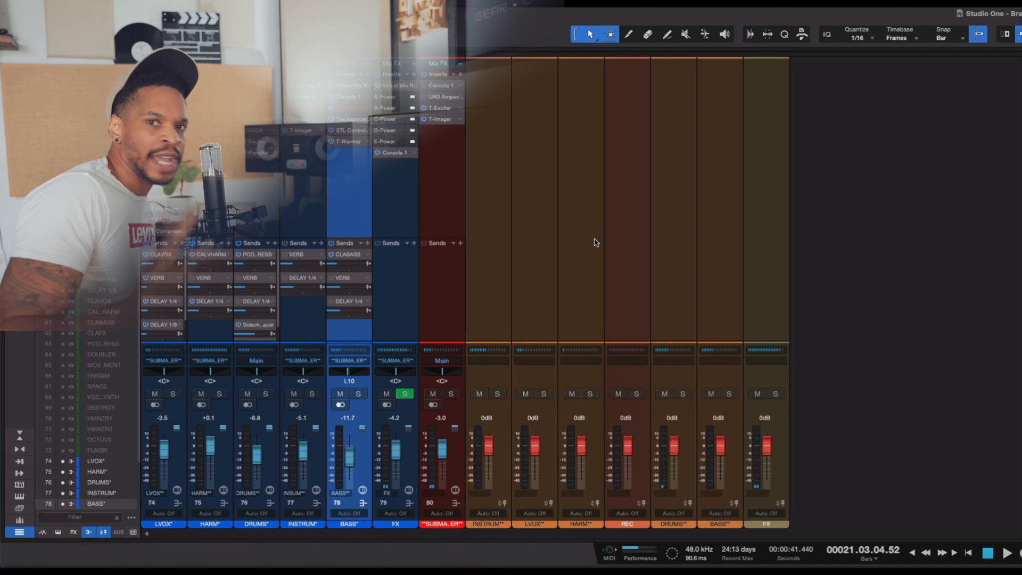
pyautogui.press('Down')
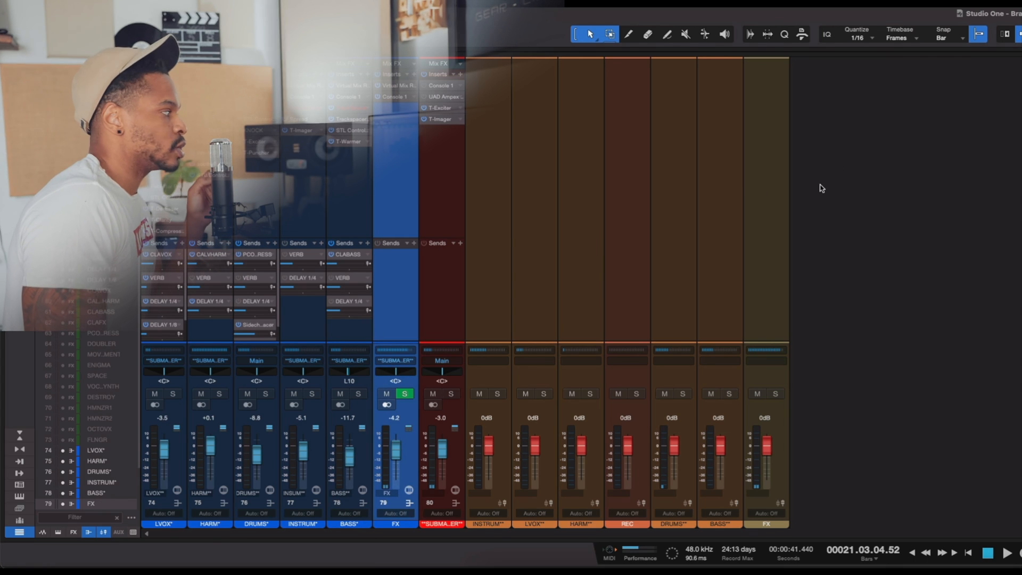